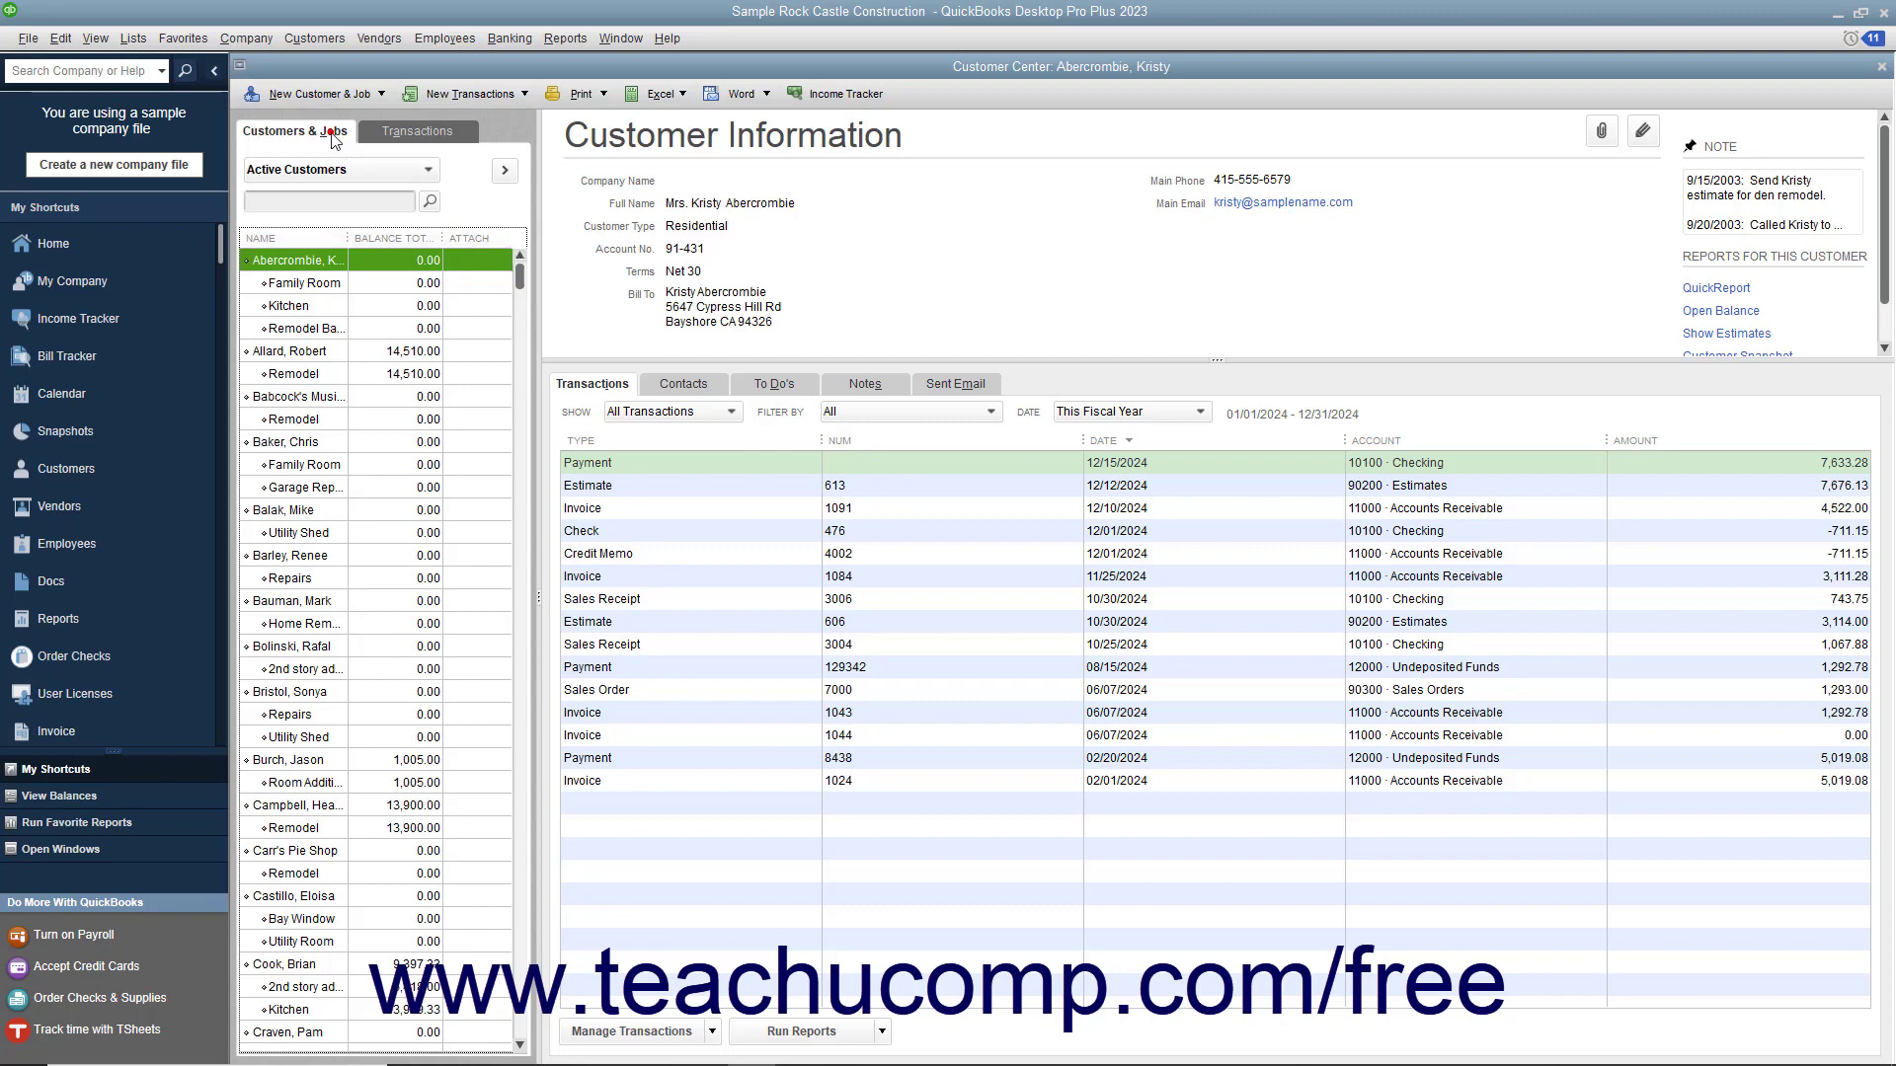
# Review the Family Room job and its parent customer, then close the Customer Center.
pyautogui.scroll(-5, 391, 466)
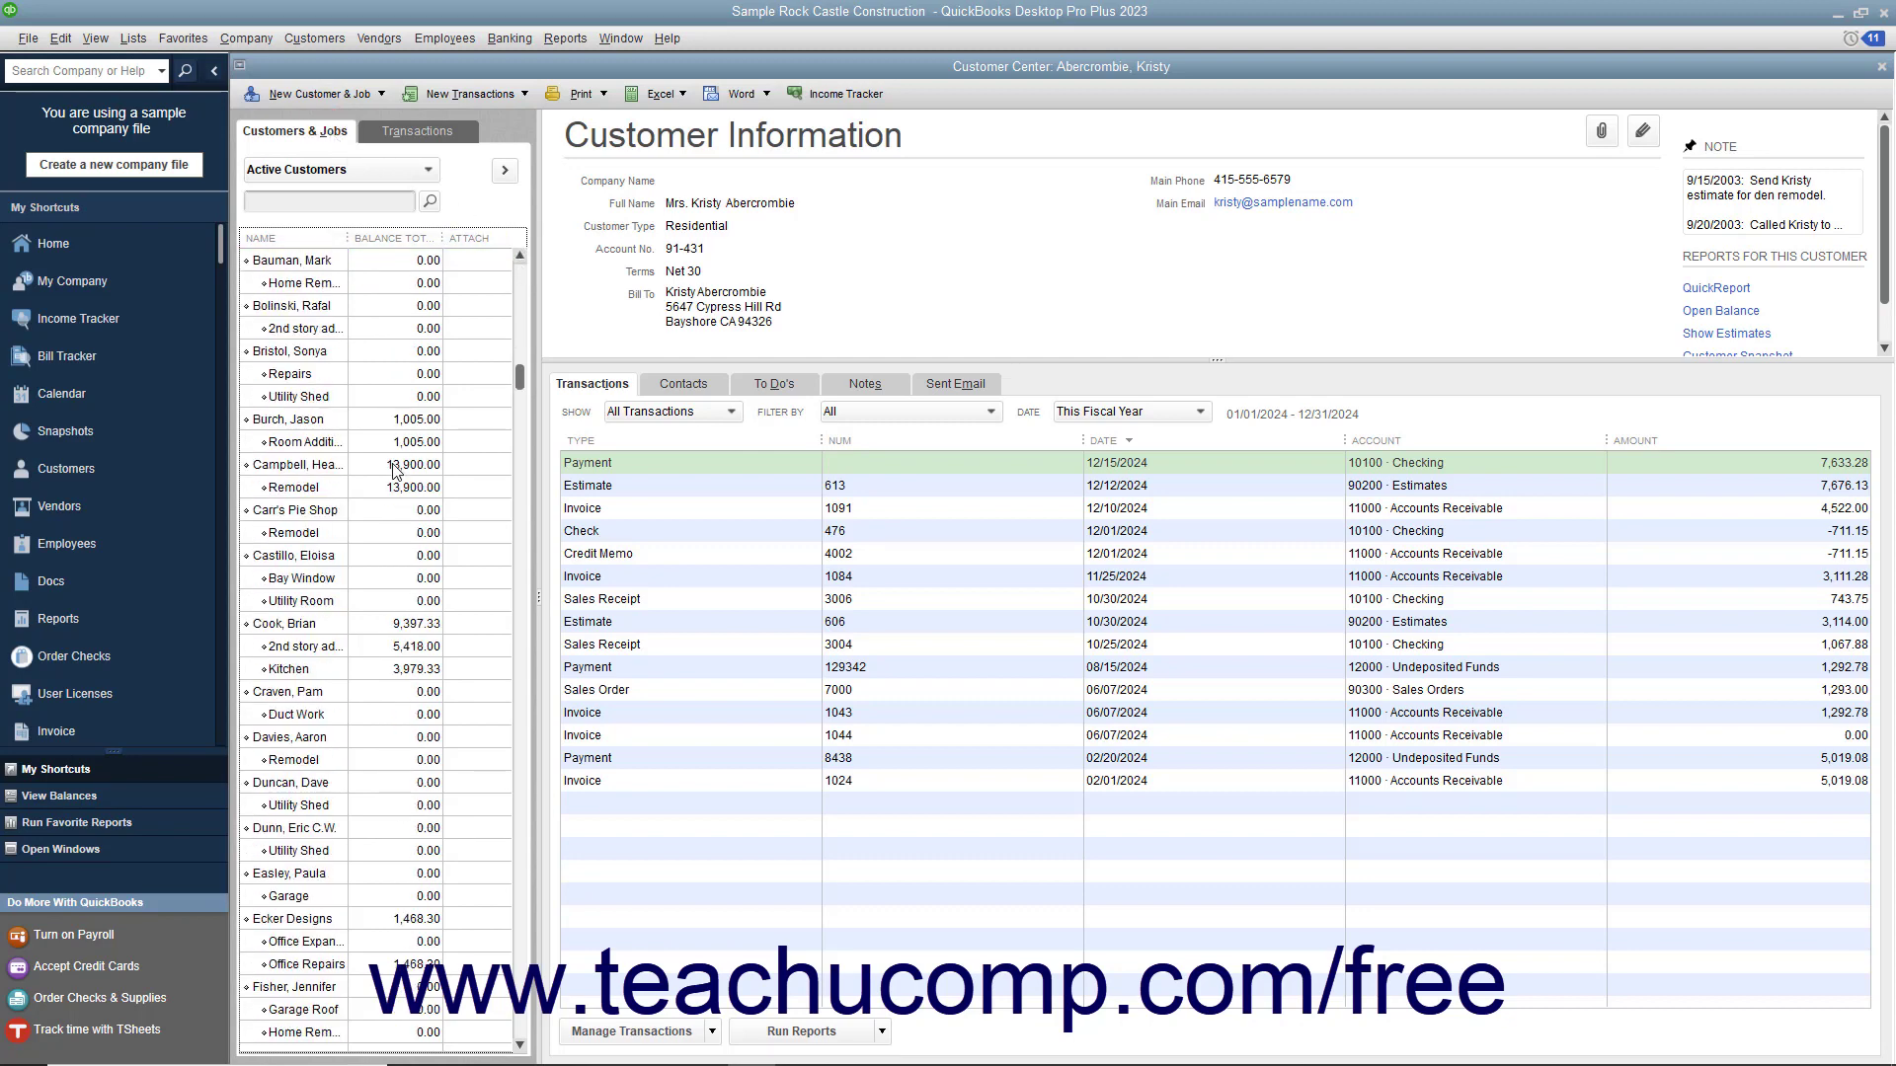
pyautogui.scroll(5, 393, 471)
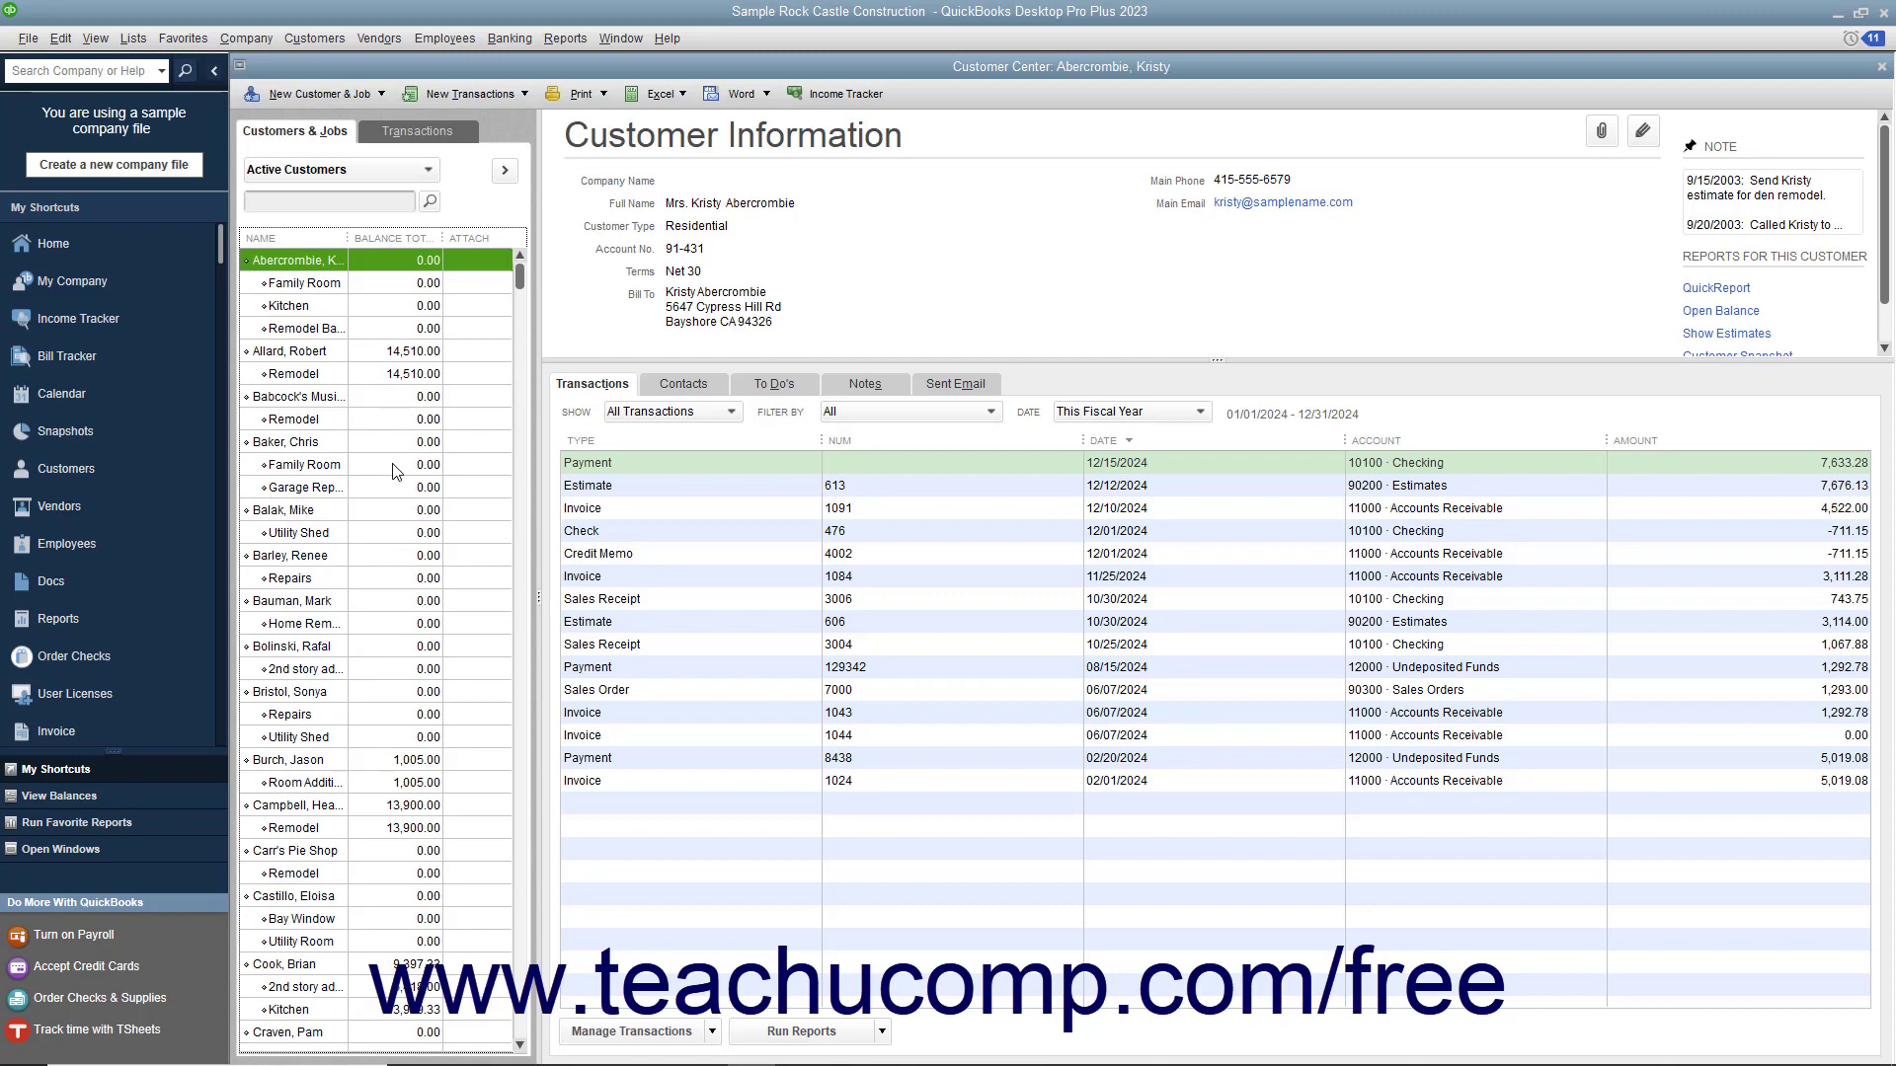
pyautogui.click(325, 285)
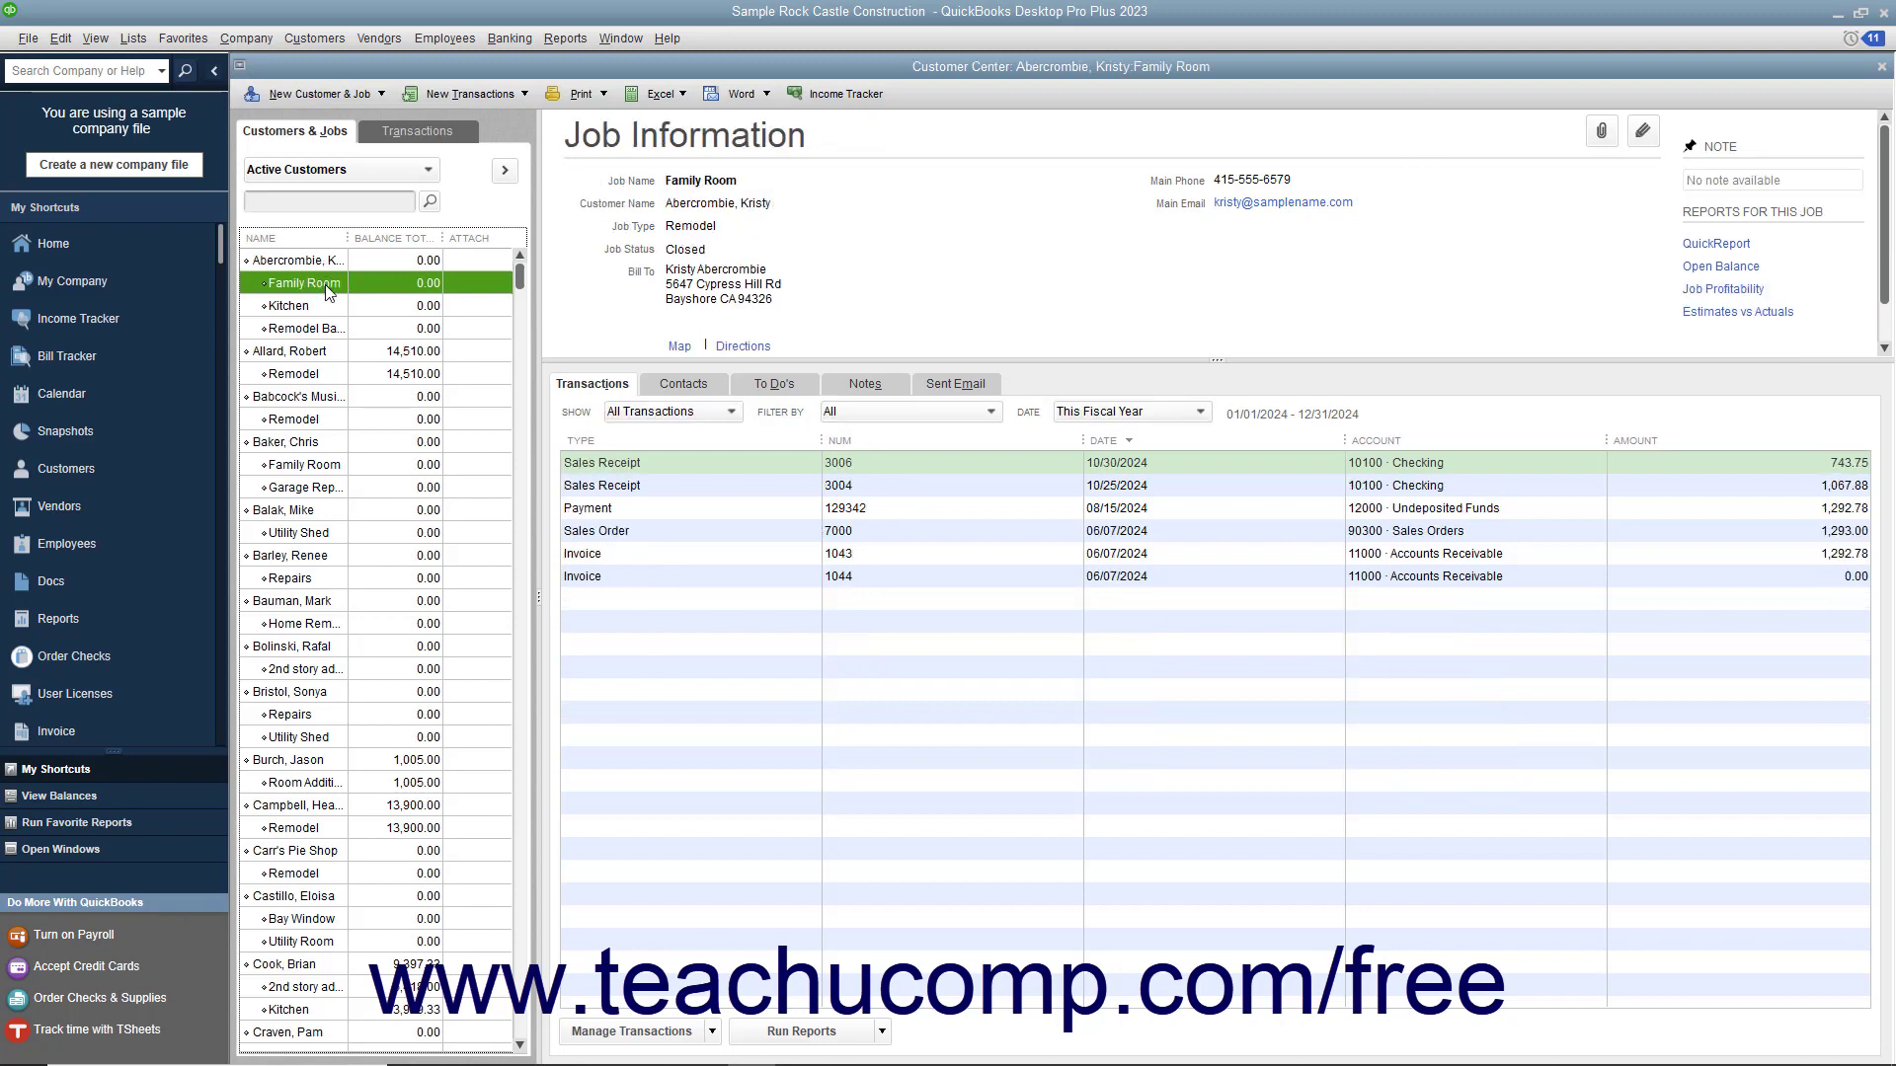
pyautogui.click(322, 263)
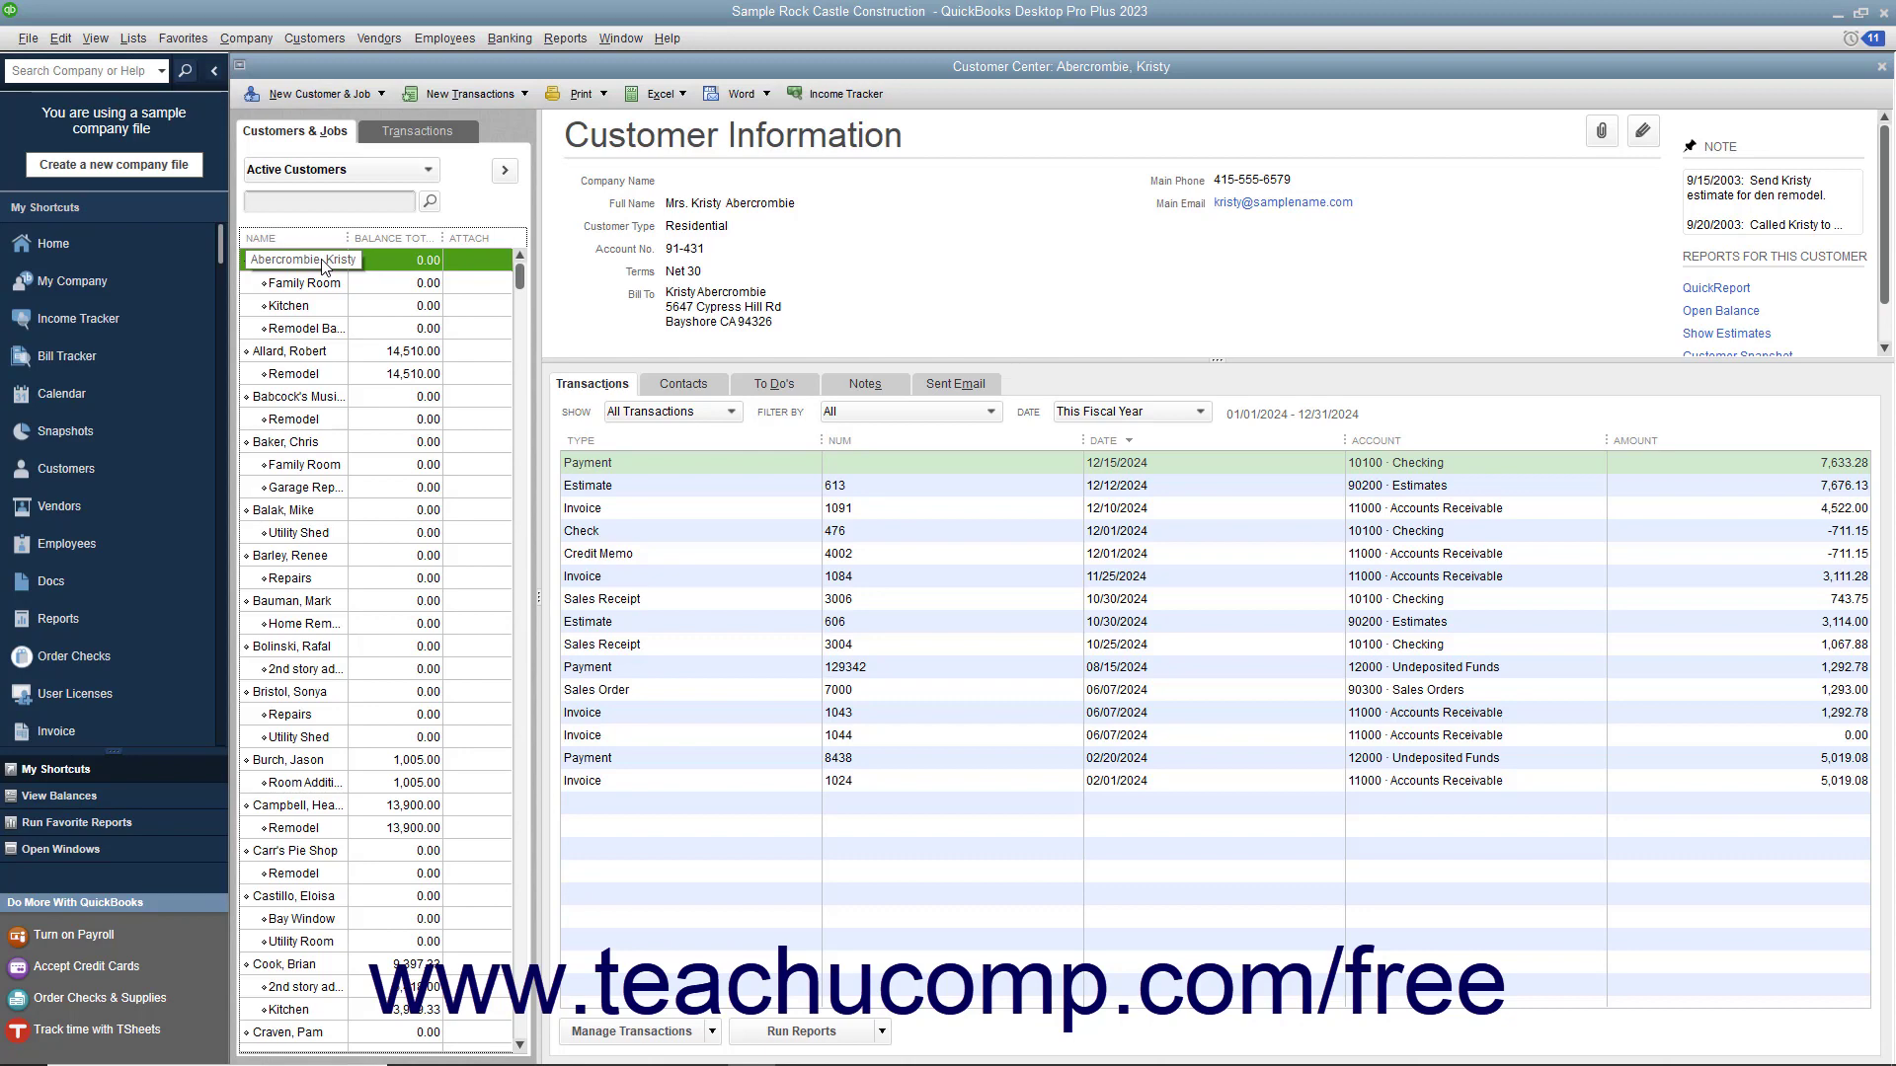
pyautogui.click(1881, 71)
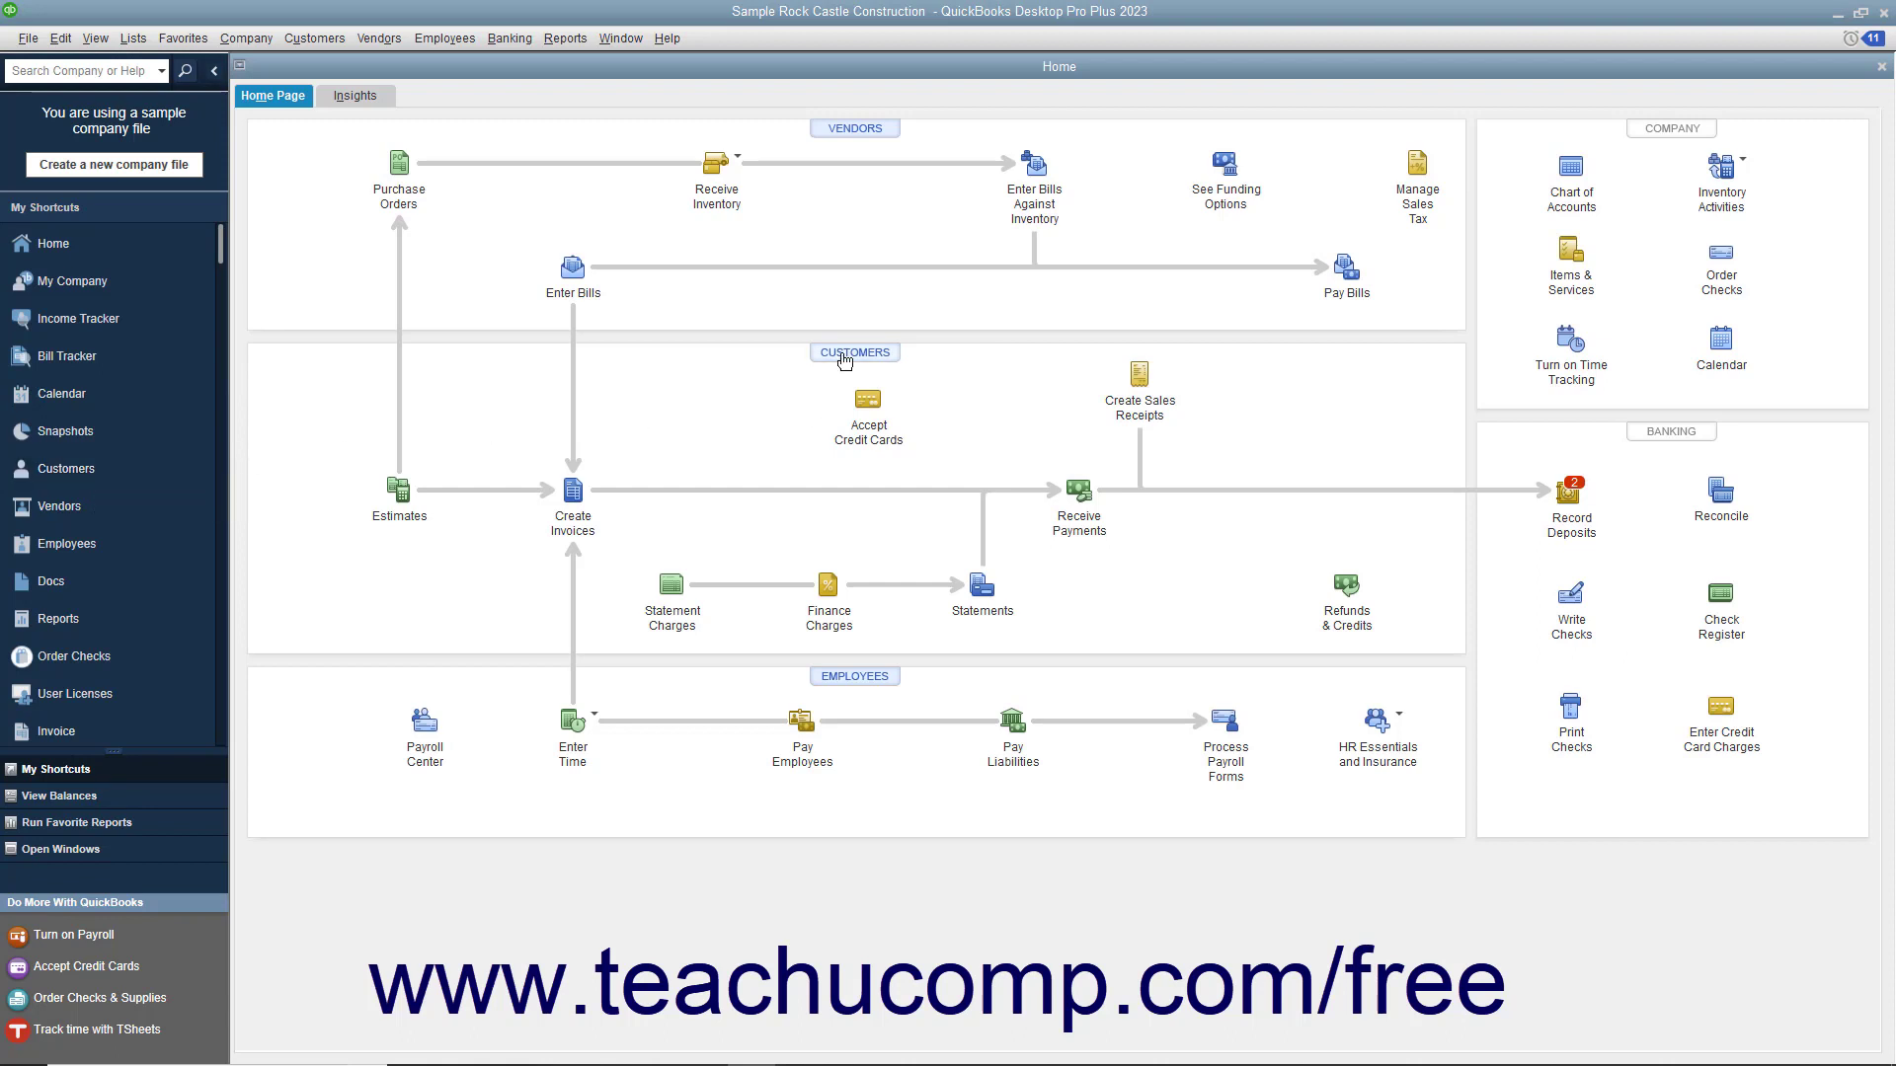
# Open the Customer Center from the Customers menu and start a blank New Customer record.
pyautogui.click(340, 44)
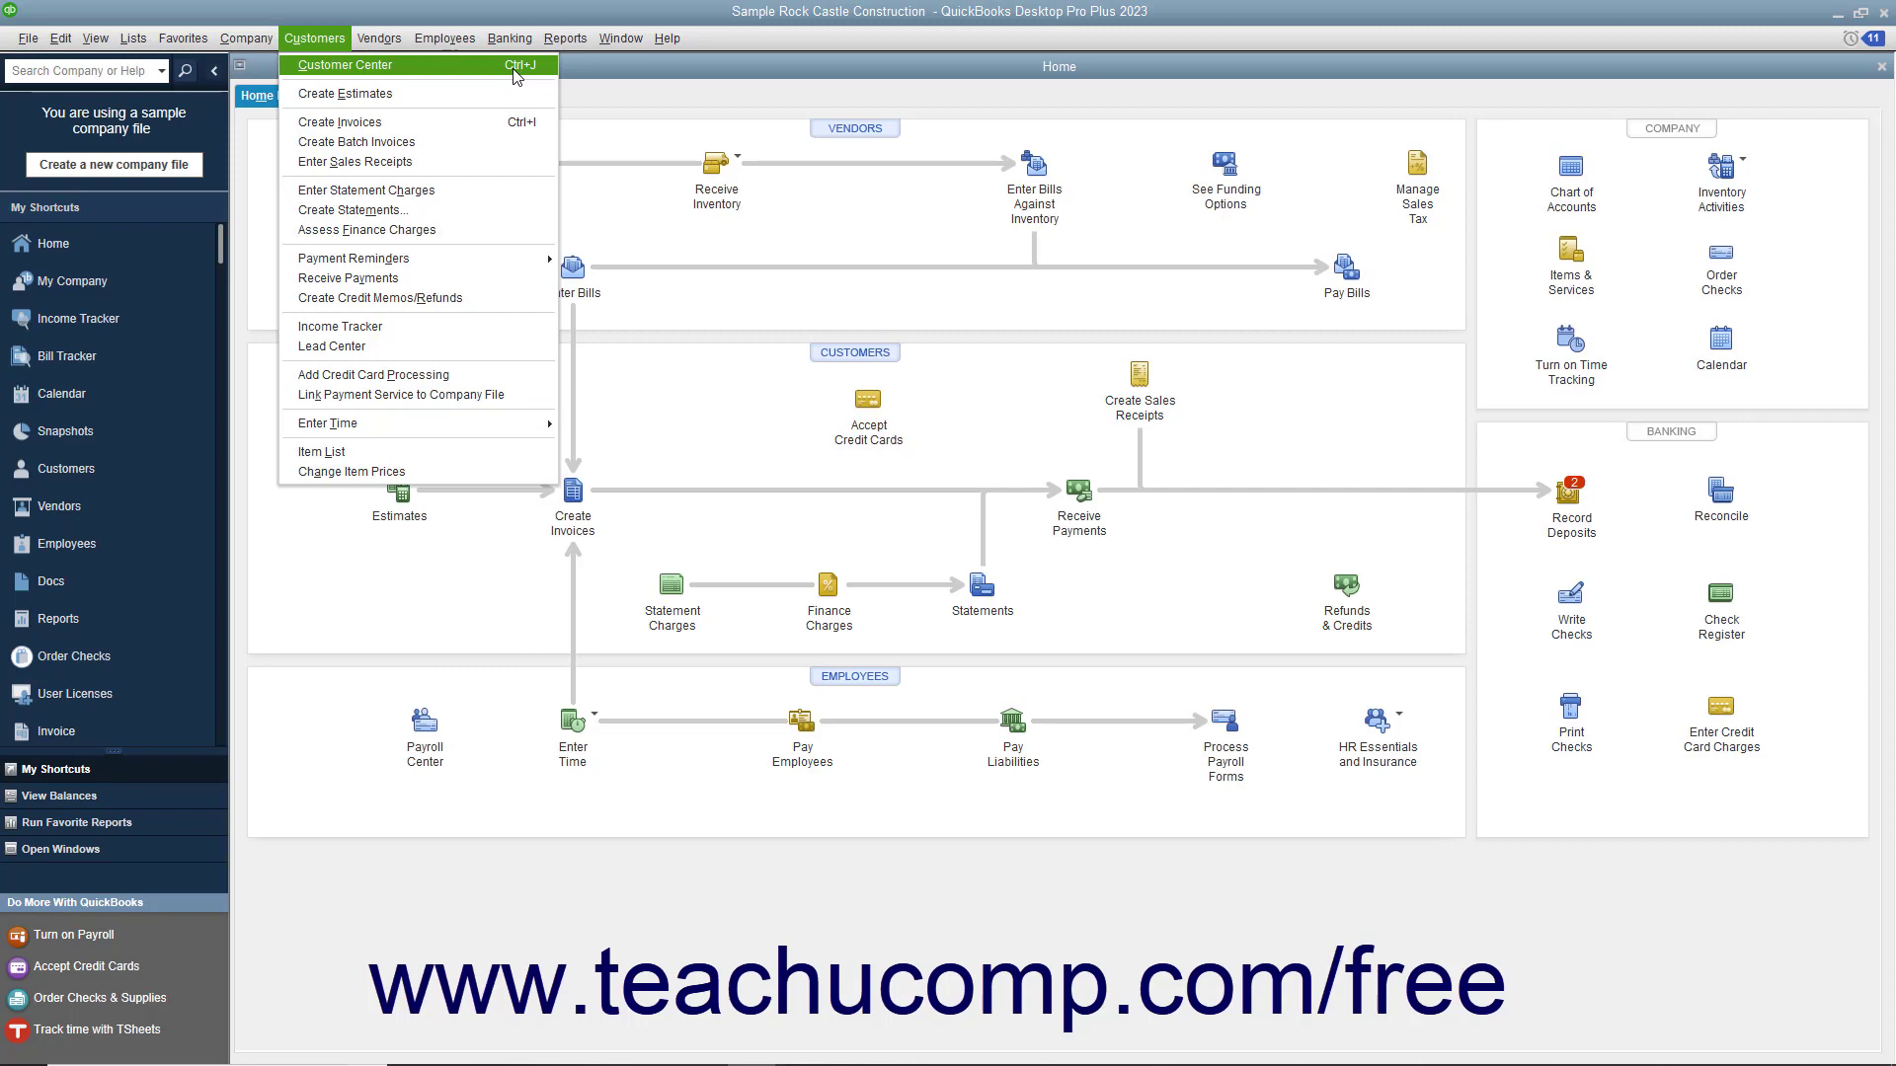
pyautogui.click(474, 67)
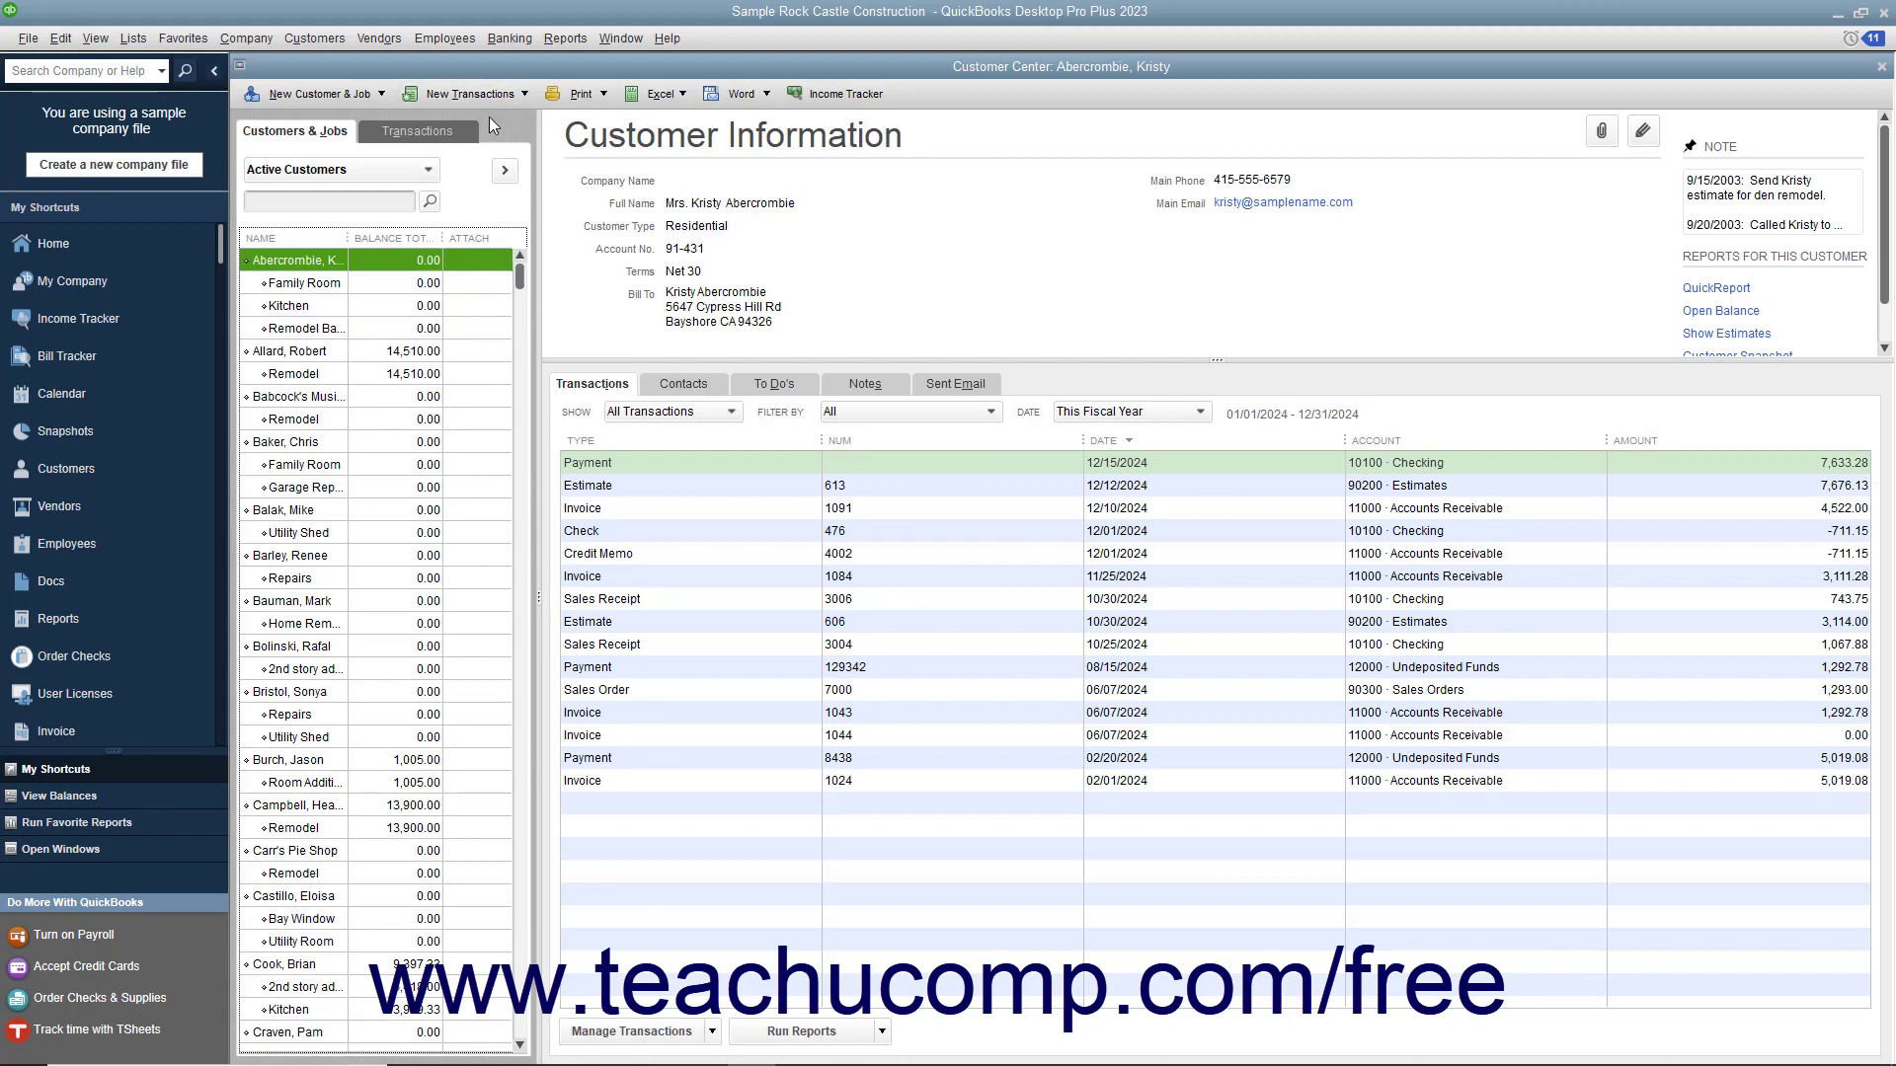
pyautogui.click(341, 95)
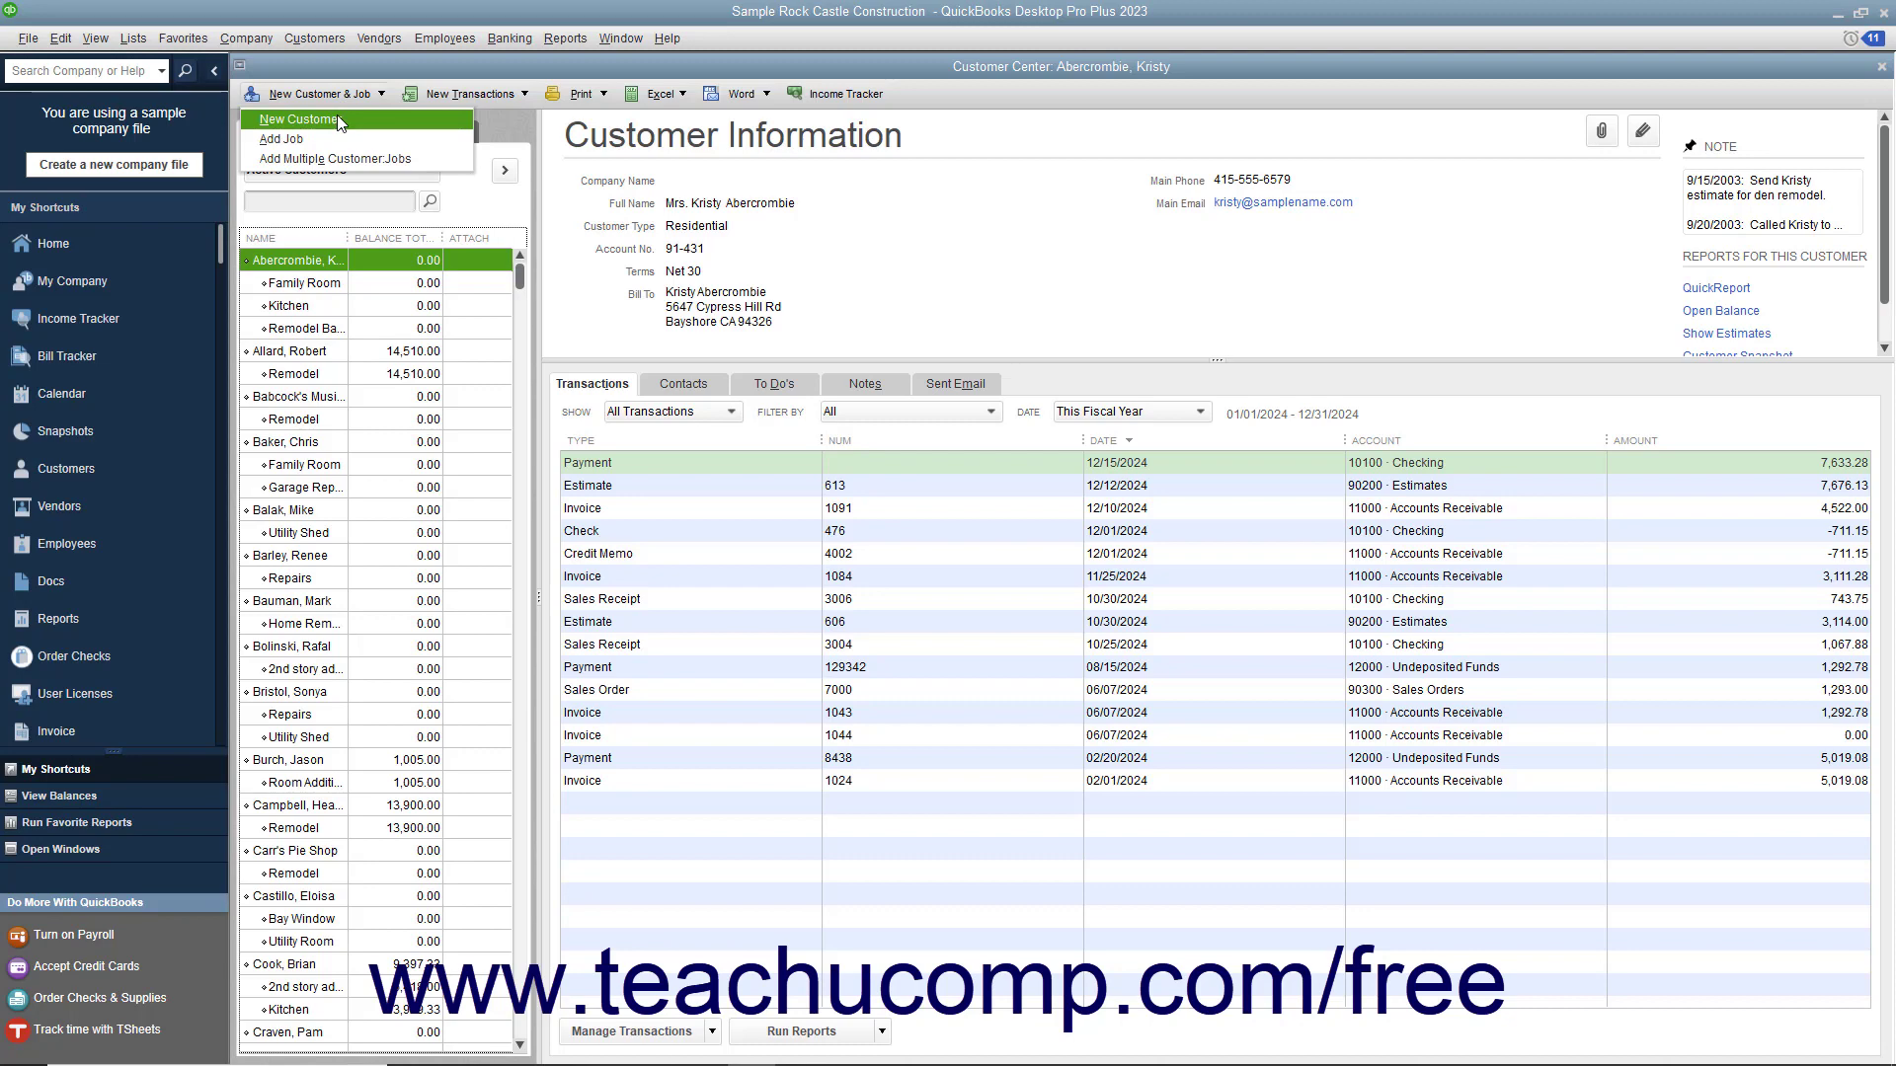
pyautogui.click(341, 120)
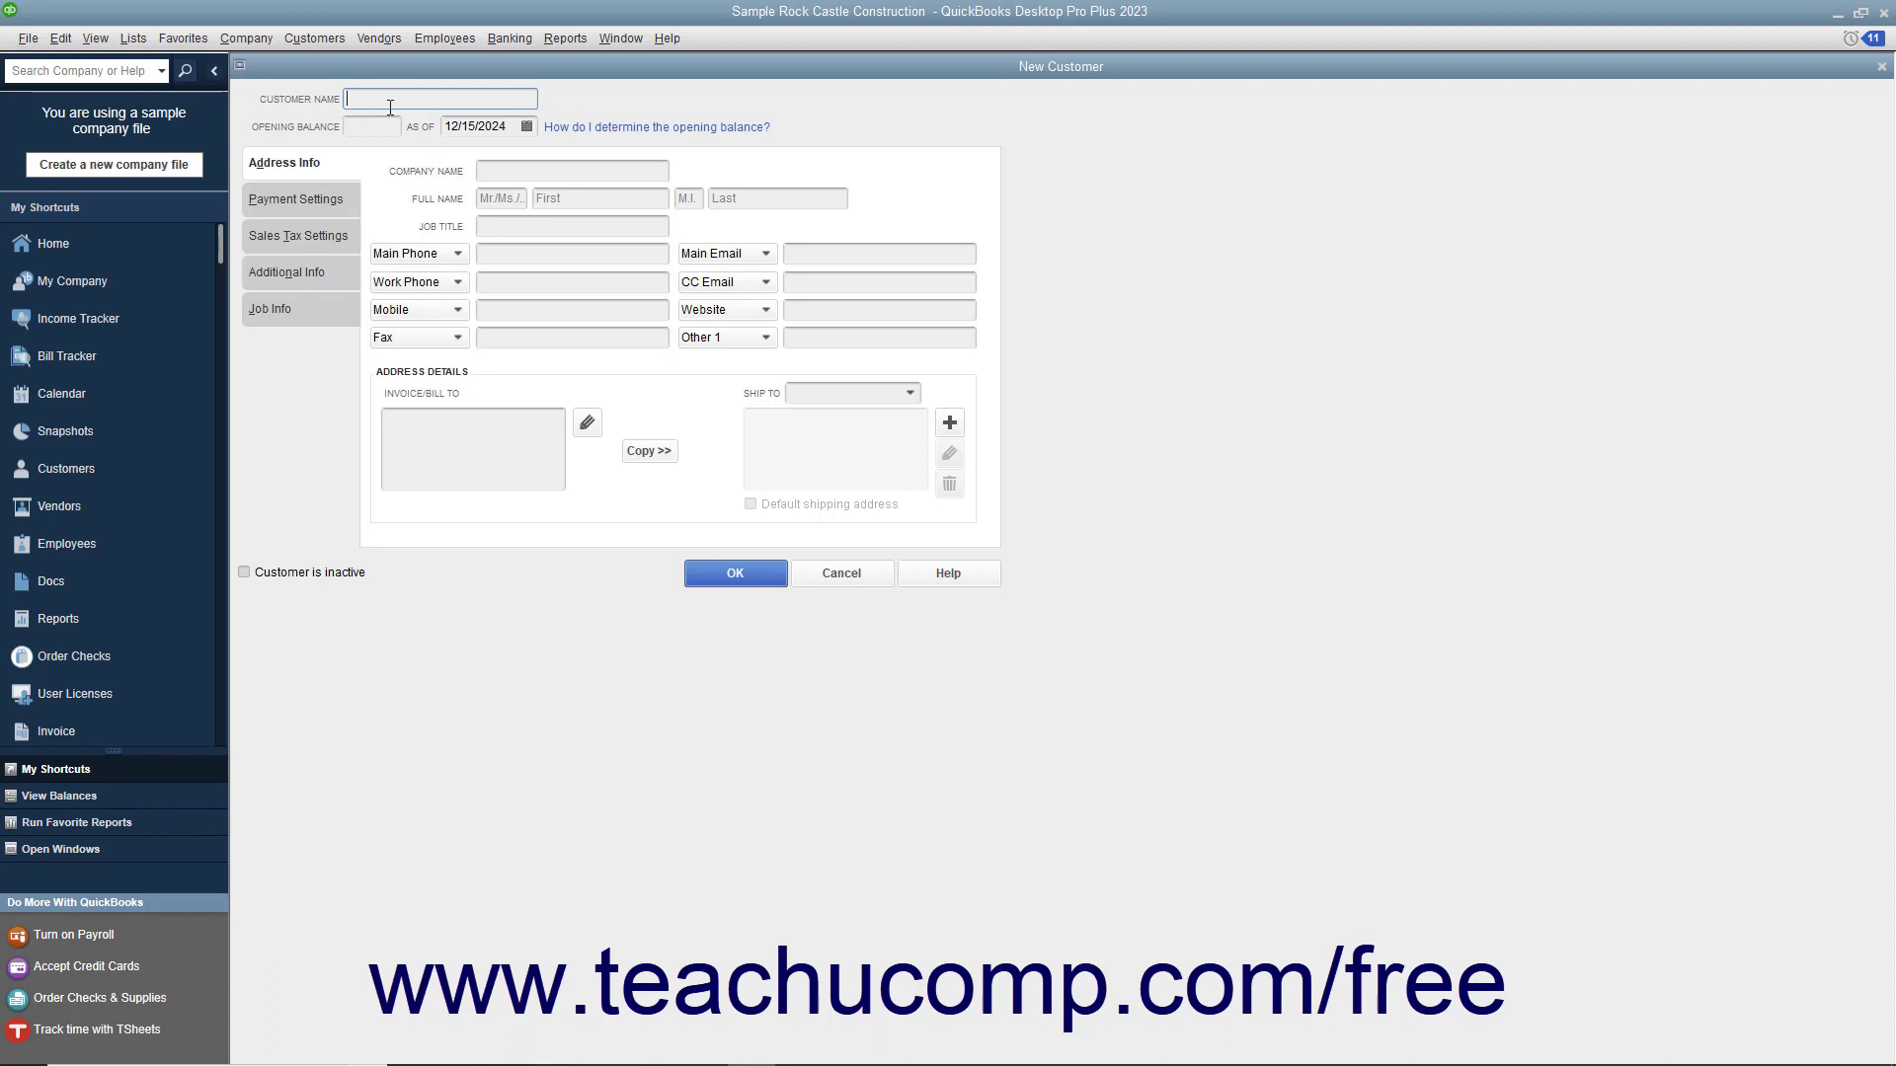
# Enter the customer's name, leaving the opening balance blank and the as-of date at 12/15/2024.
pyautogui.write('oe, Jon')
pyautogui.click(376, 125)
pyautogui.click(527, 126)
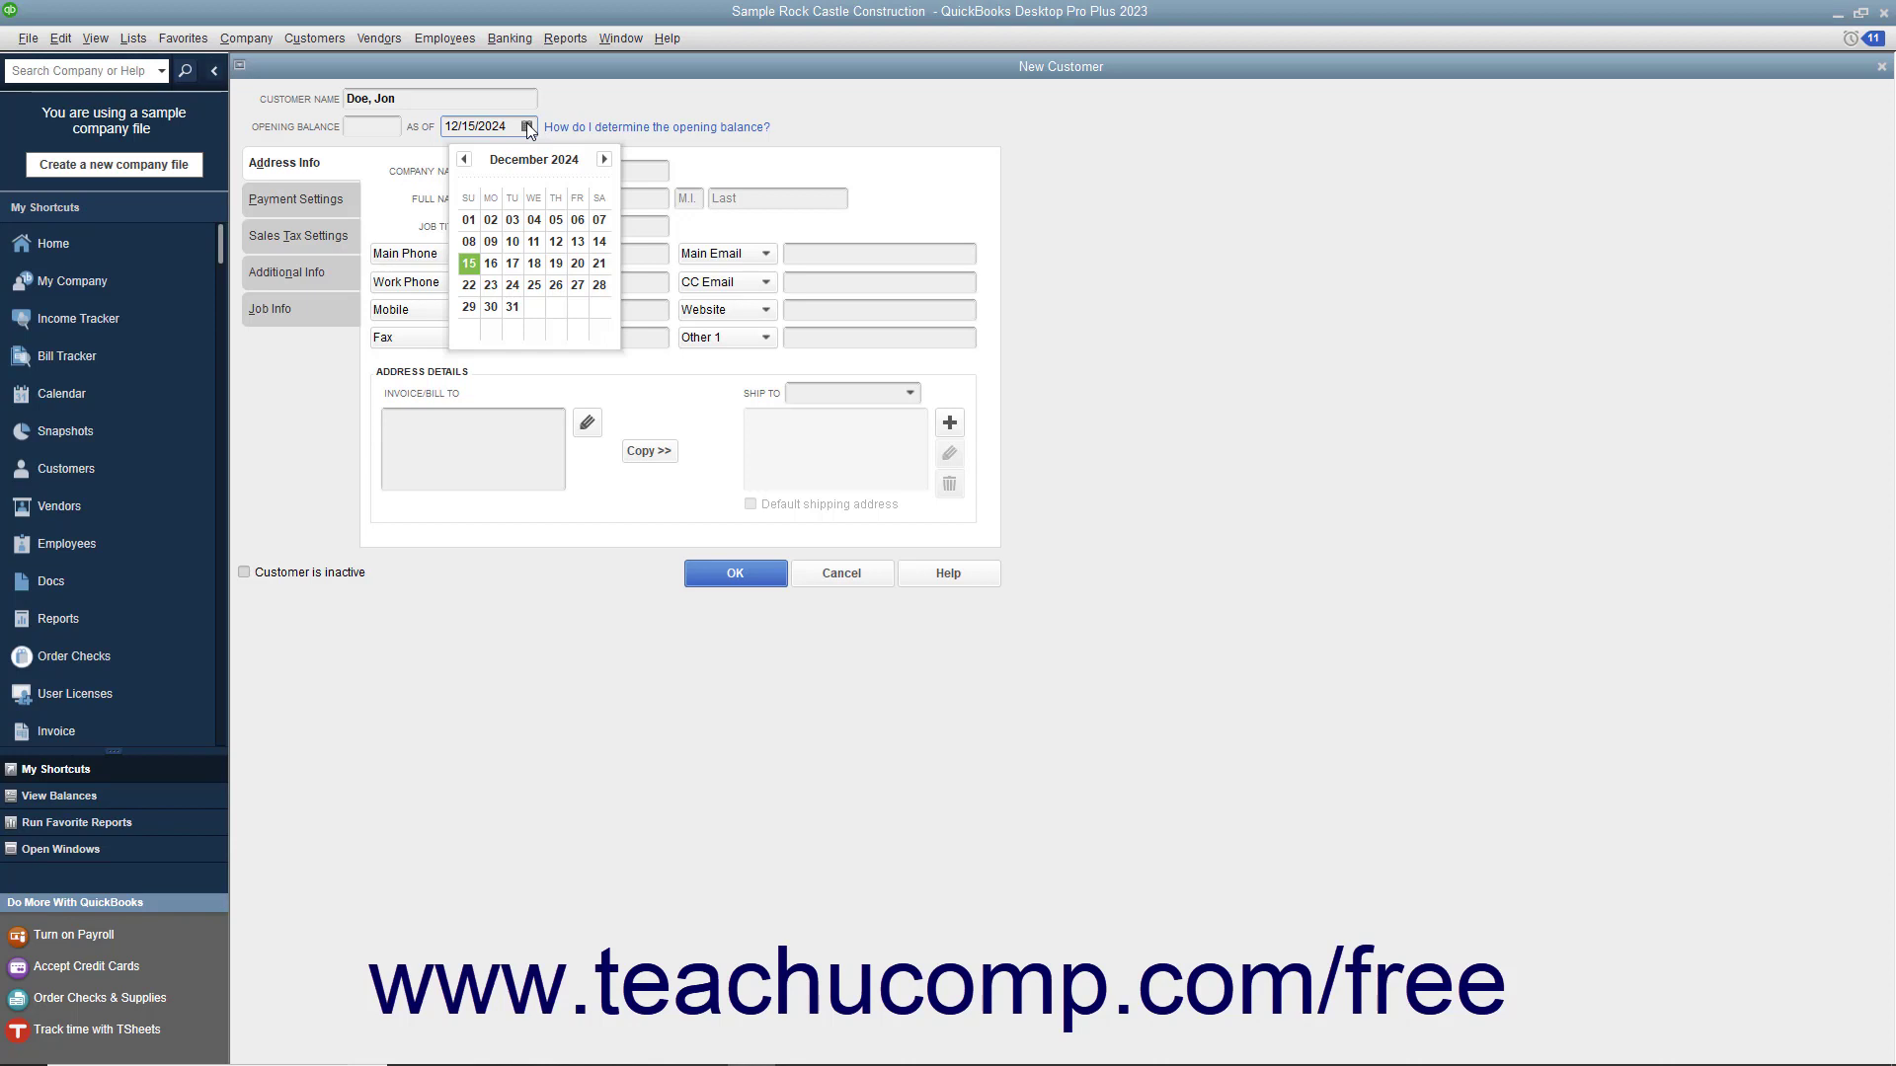
pyautogui.click(394, 129)
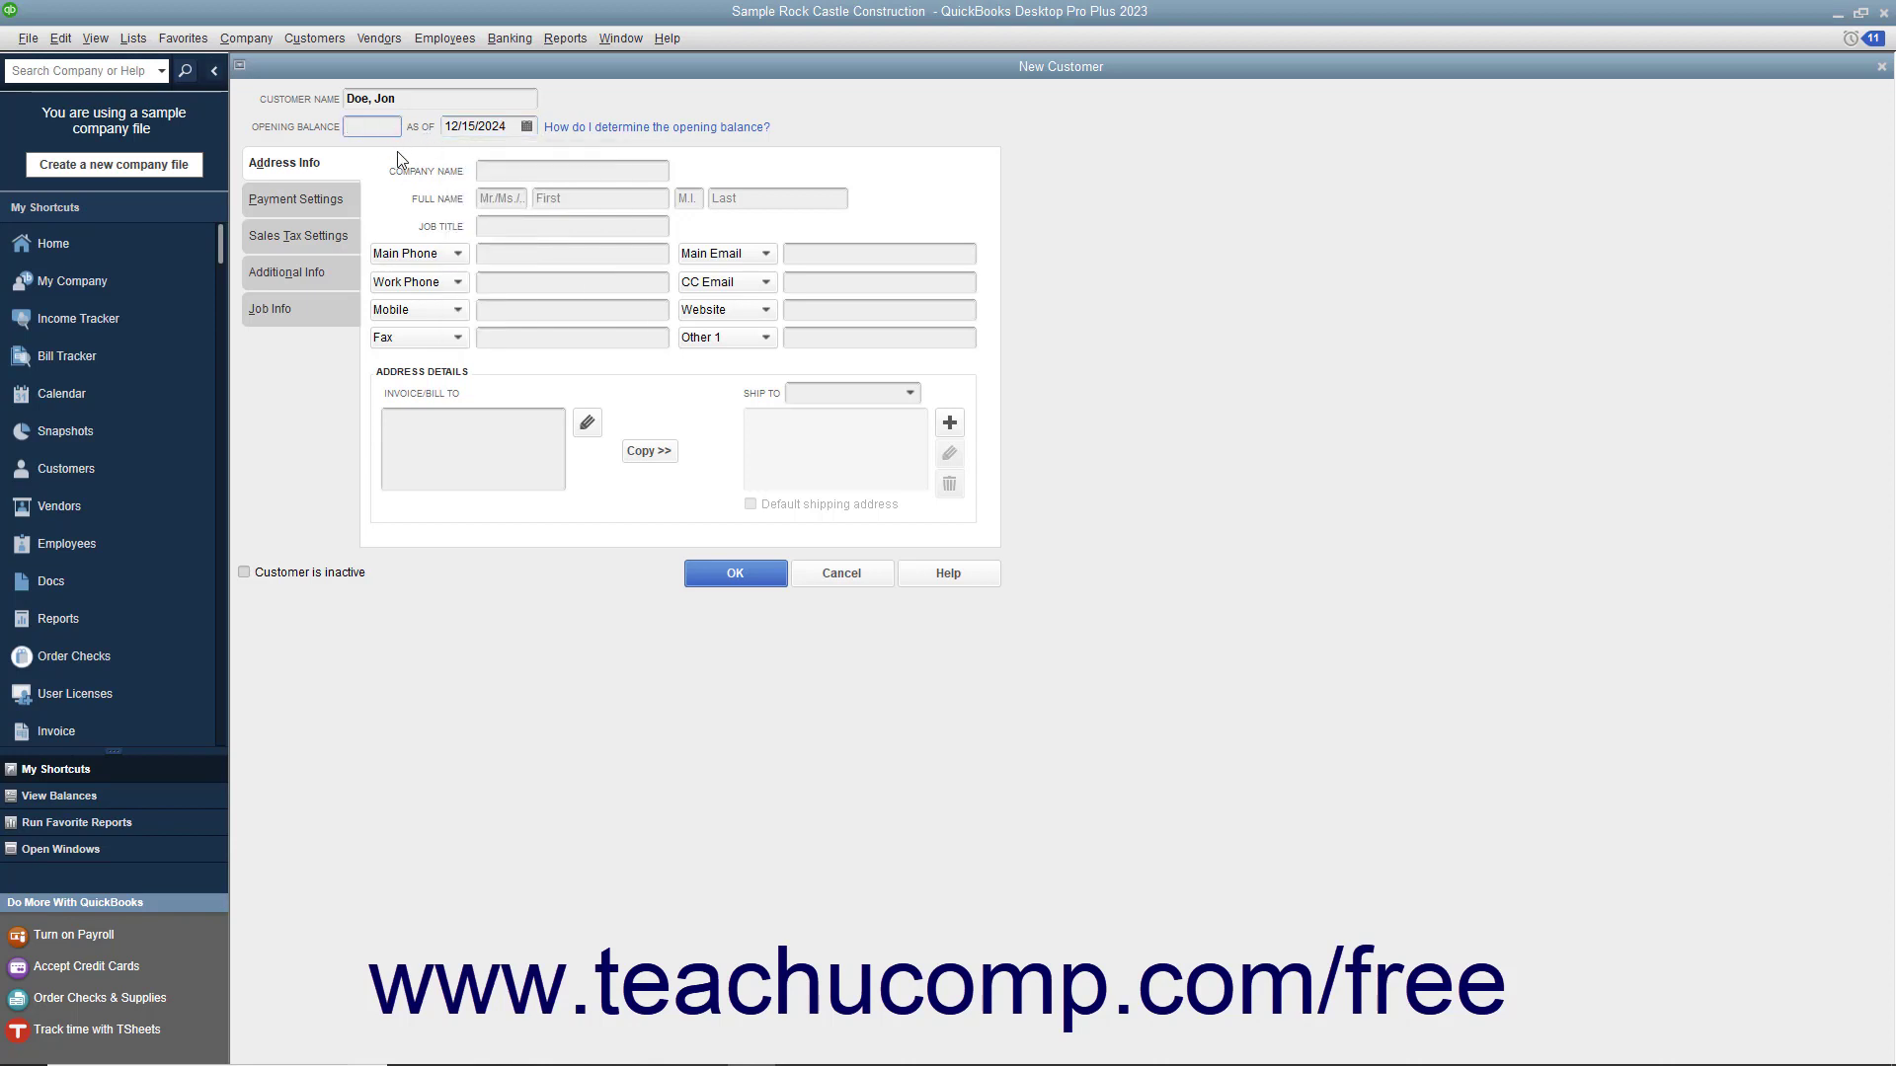
pyautogui.click(317, 172)
pyautogui.click(492, 193)
# Fill in title Mr. and the customer's name fields, keeping Main Phone as the phone type.
pyautogui.write('Mr.')
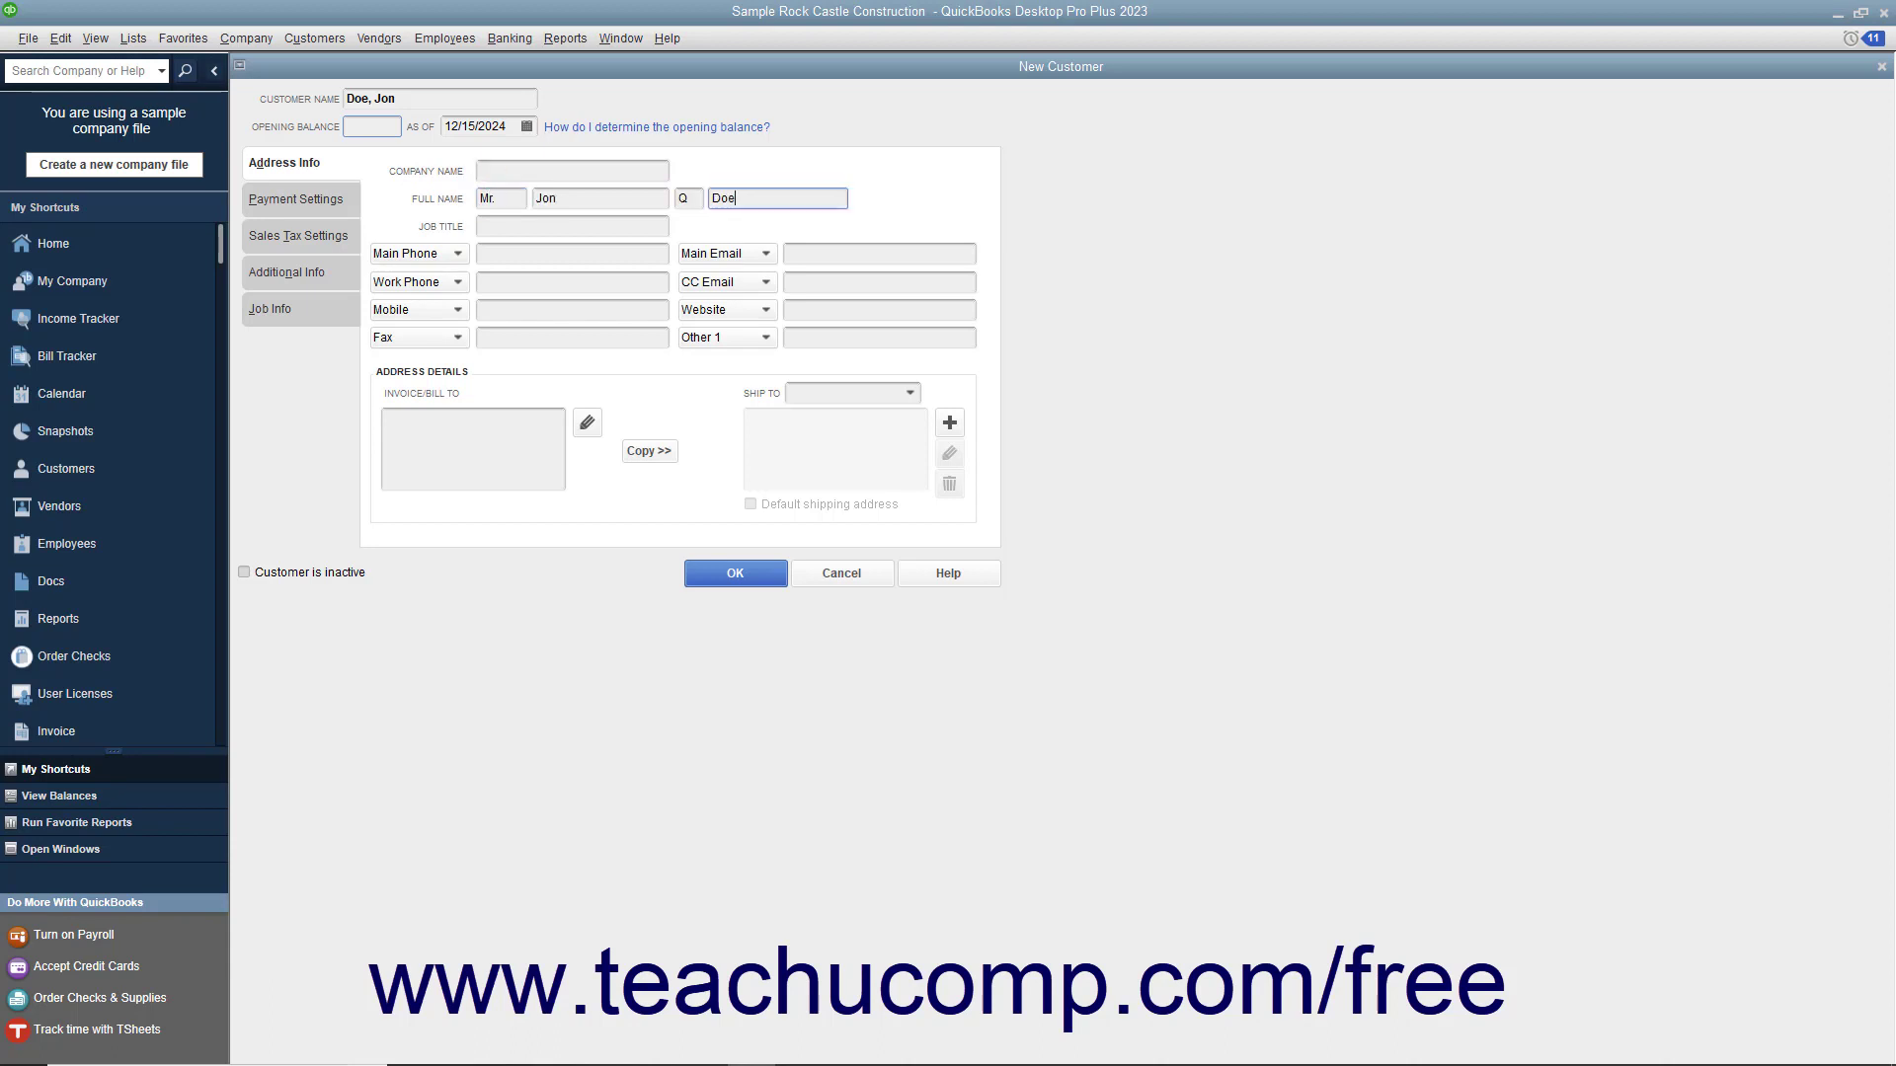
pyautogui.click(486, 227)
pyautogui.click(457, 255)
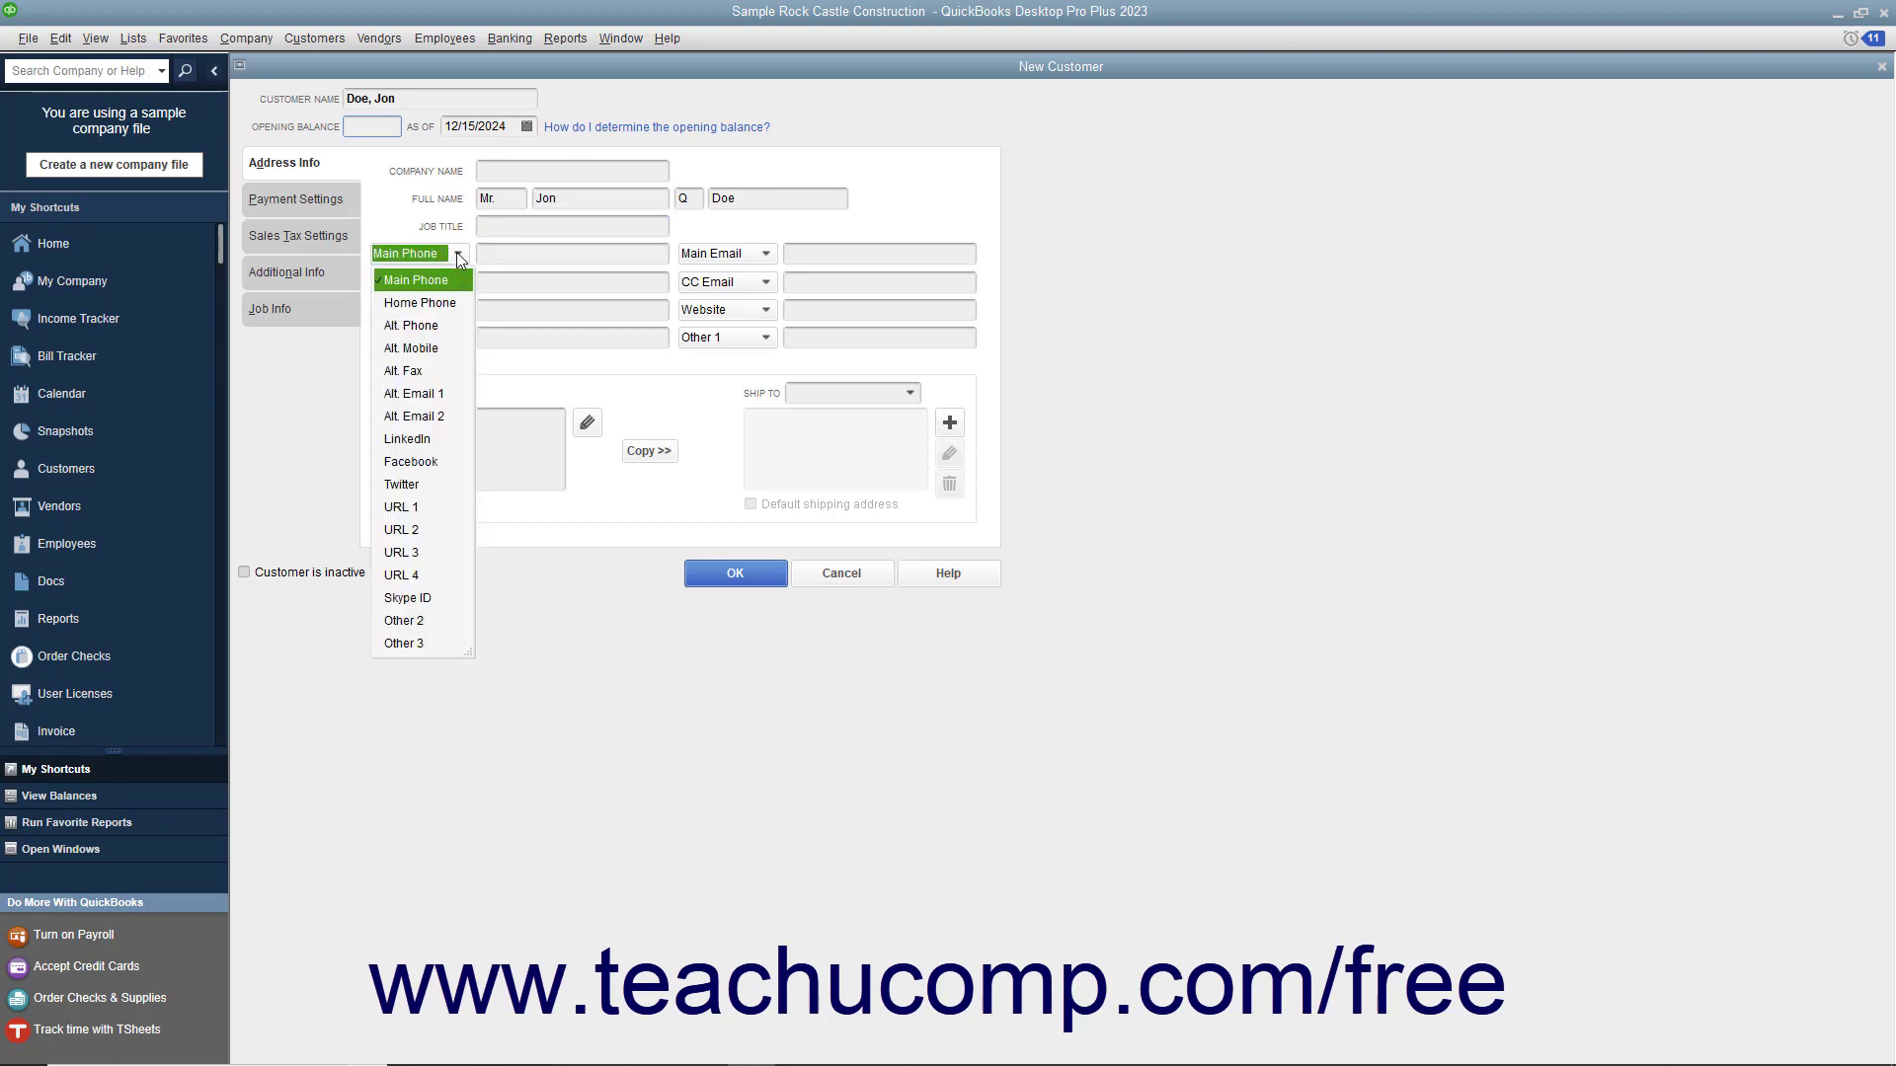
pyautogui.click(457, 254)
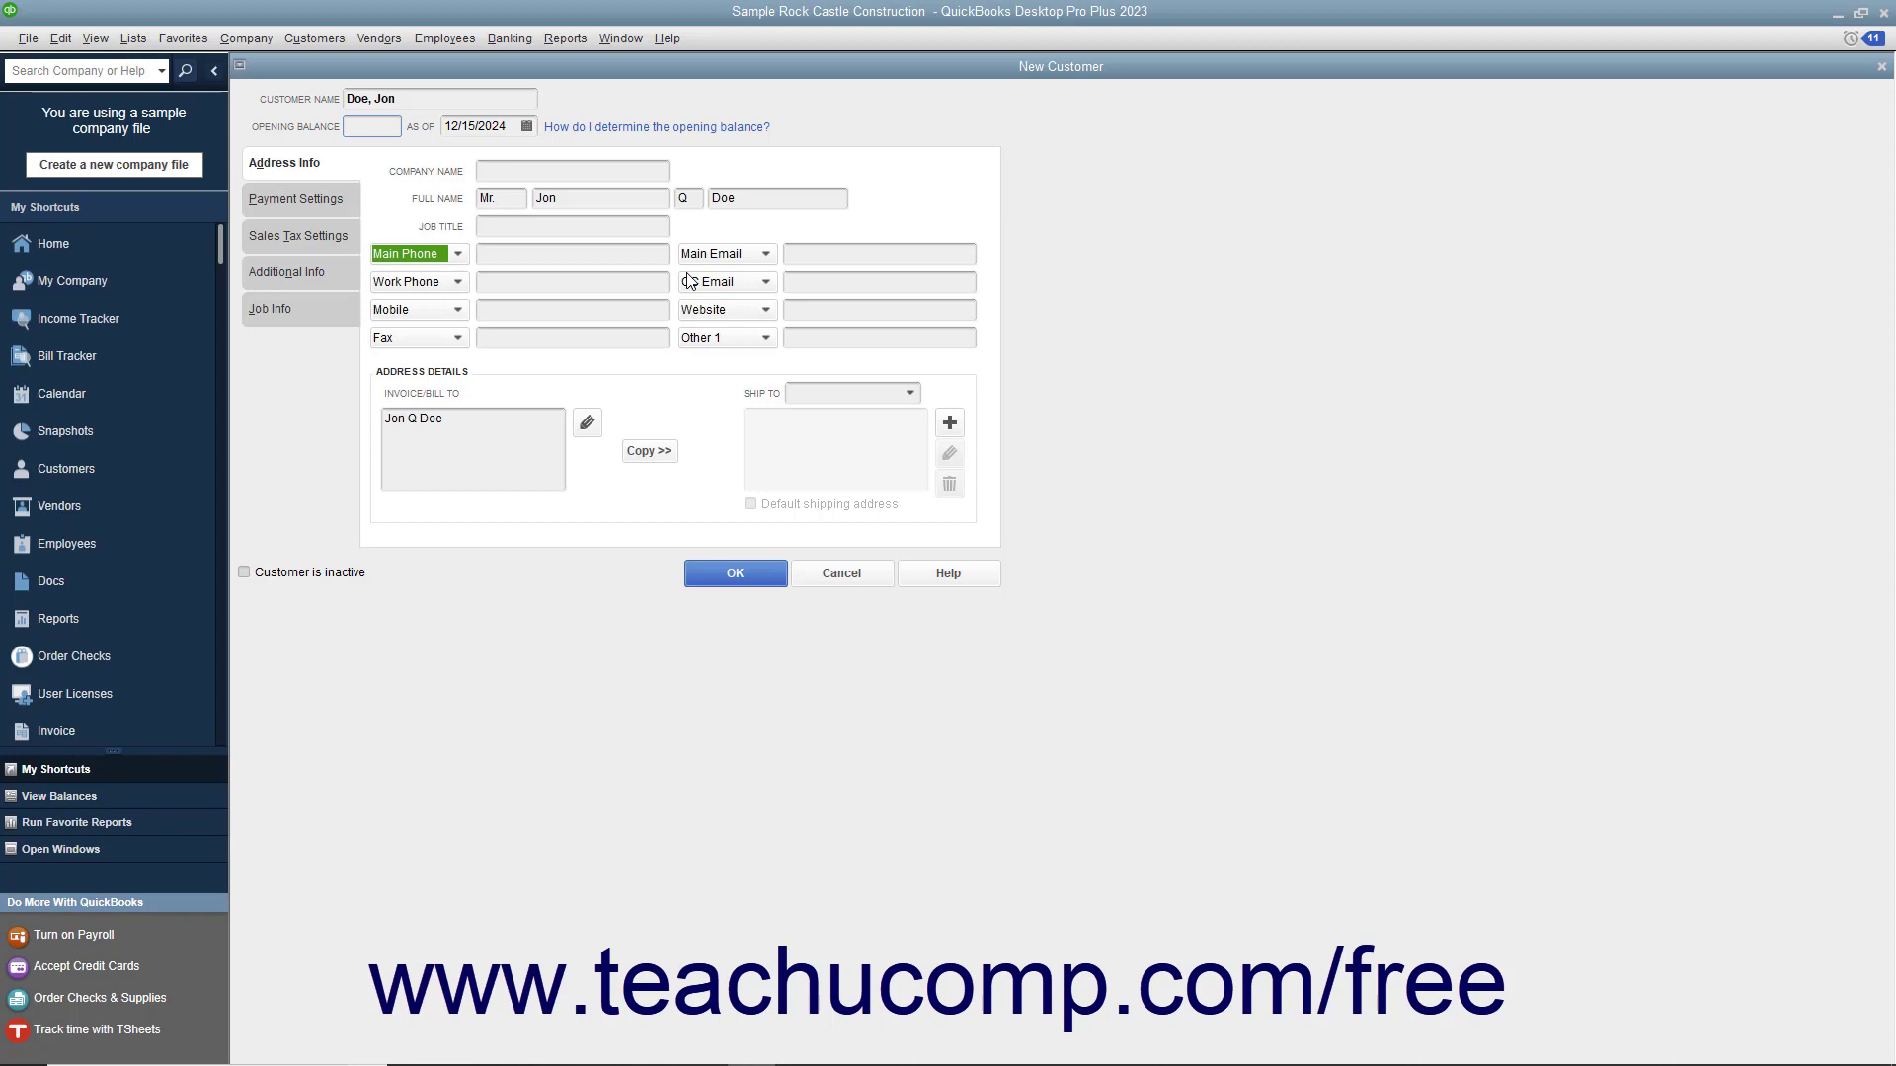
pyautogui.click(457, 254)
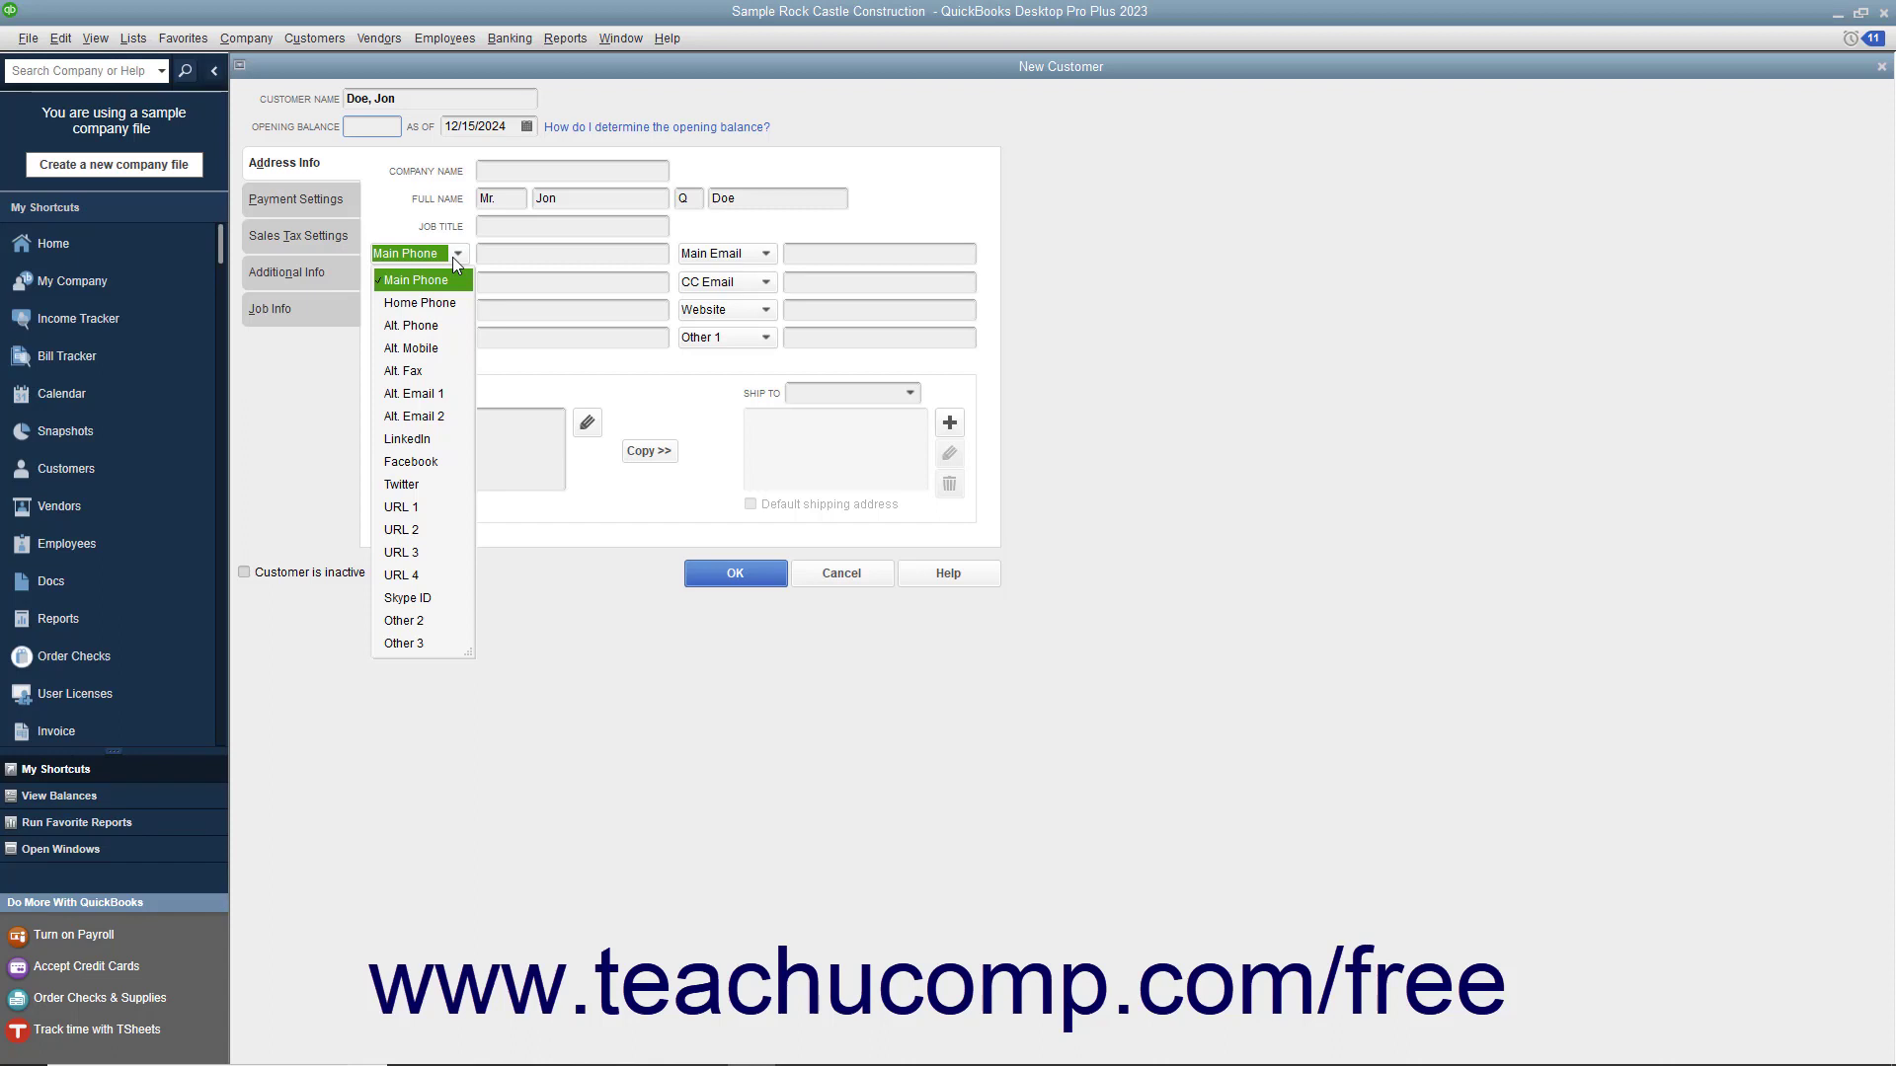
pyautogui.click(452, 257)
pyautogui.click(515, 260)
# Enter the customer's main phone number and add the street line to the billing address.
pyautogui.write('(800) 111-2222')
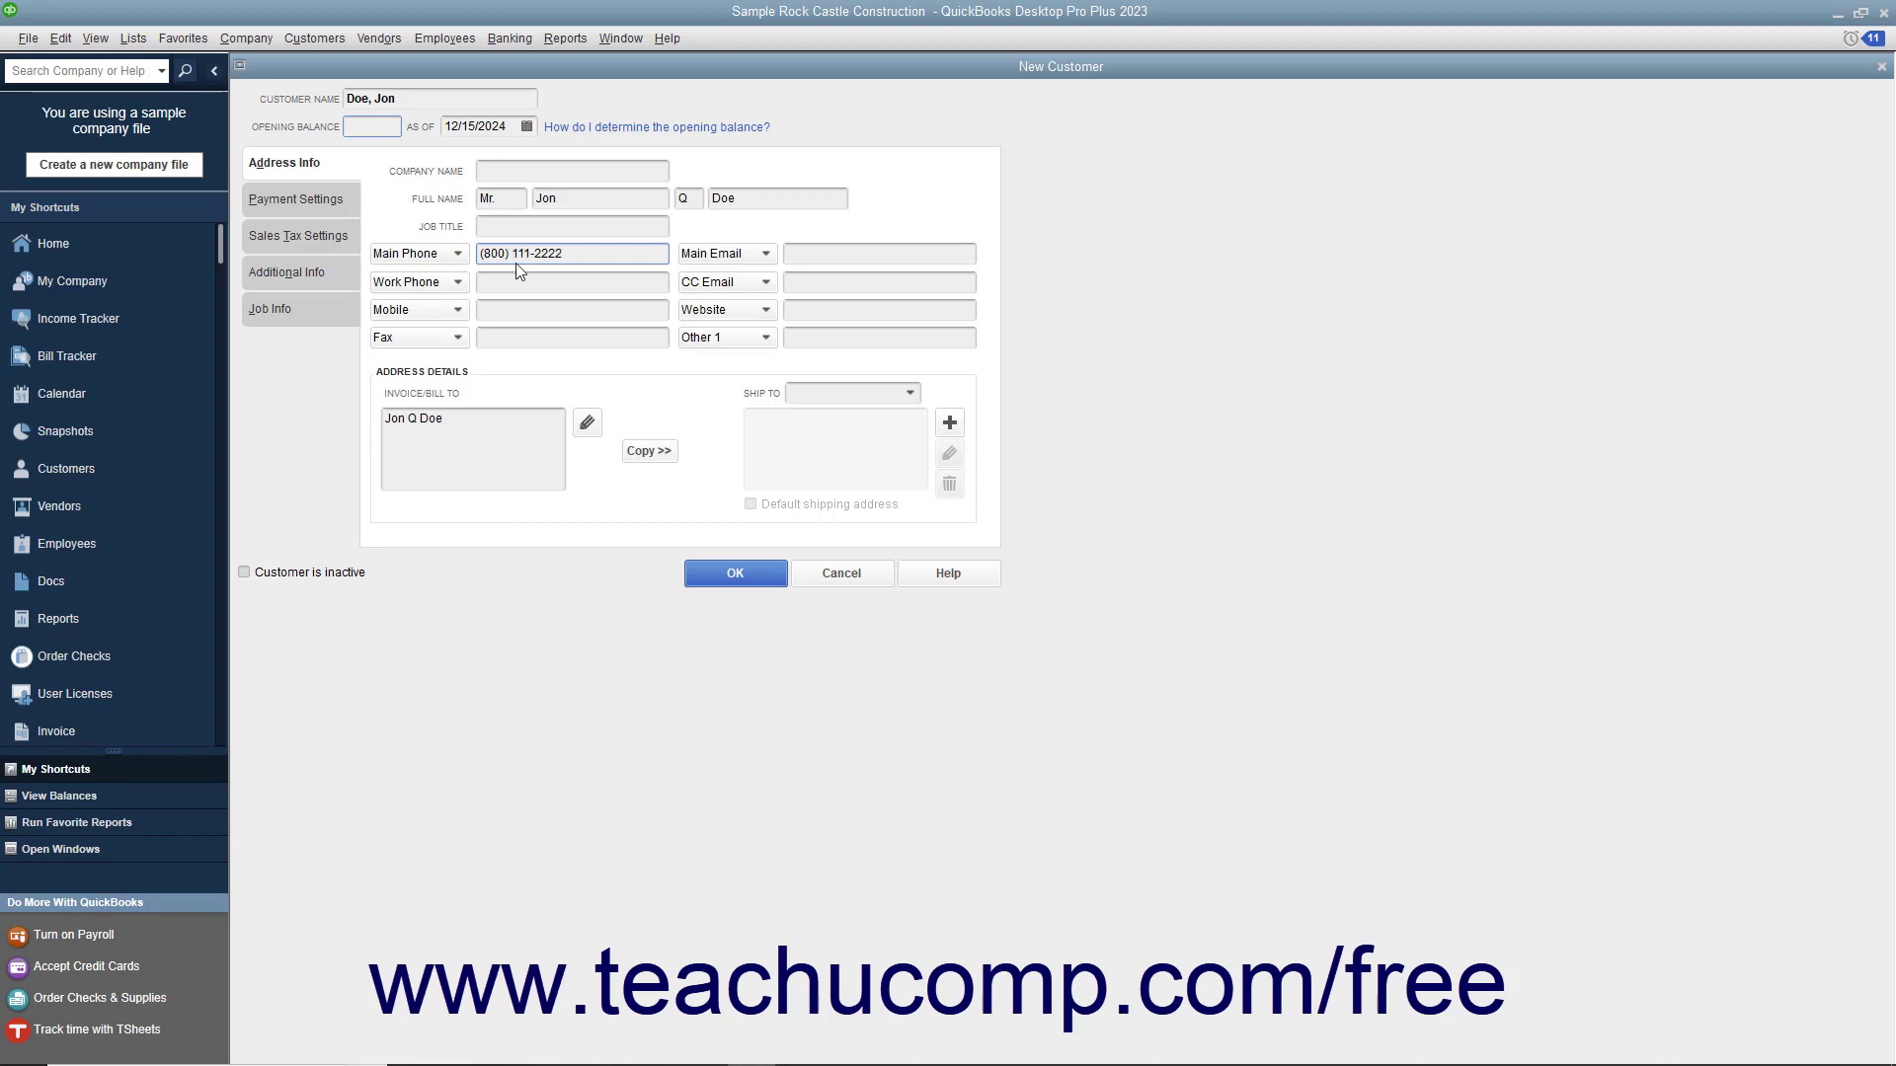
pyautogui.click(398, 440)
pyautogui.click(578, 431)
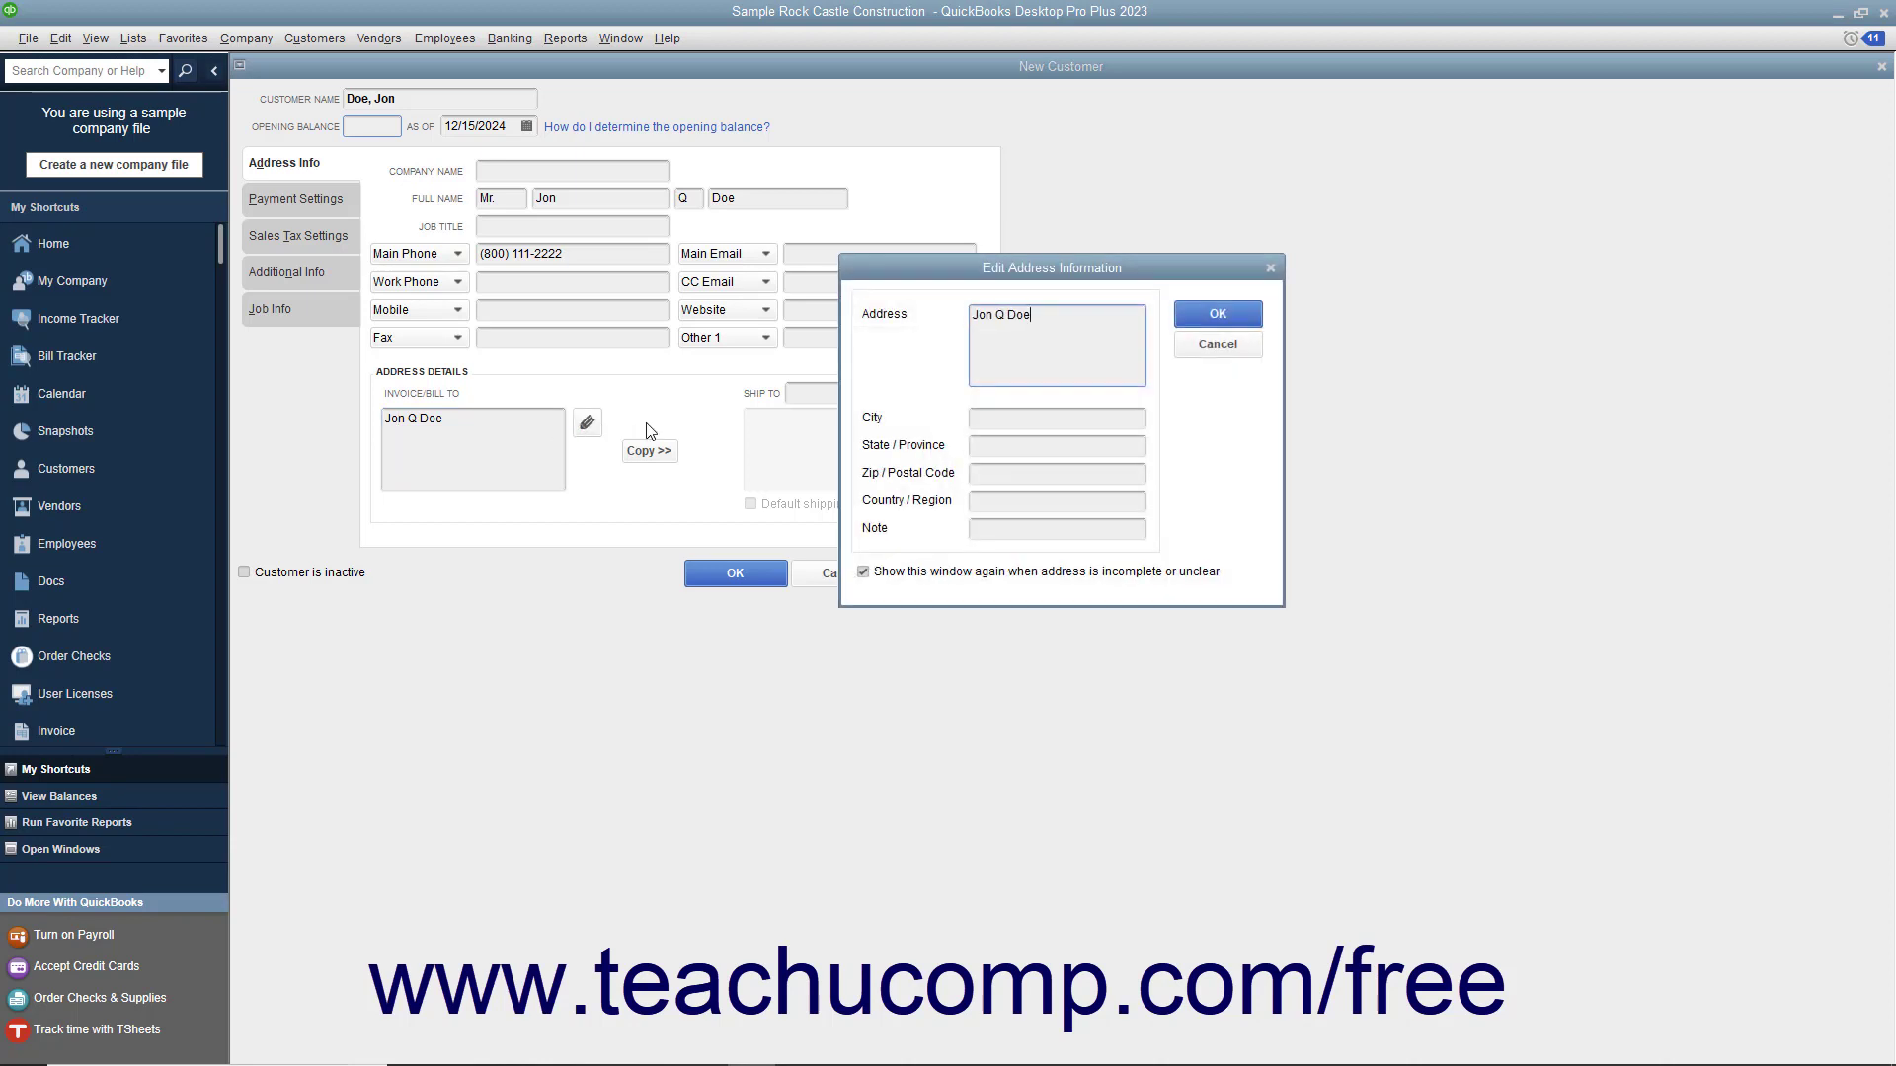
pyautogui.press('Return')
pyautogui.write('100 Main St.')
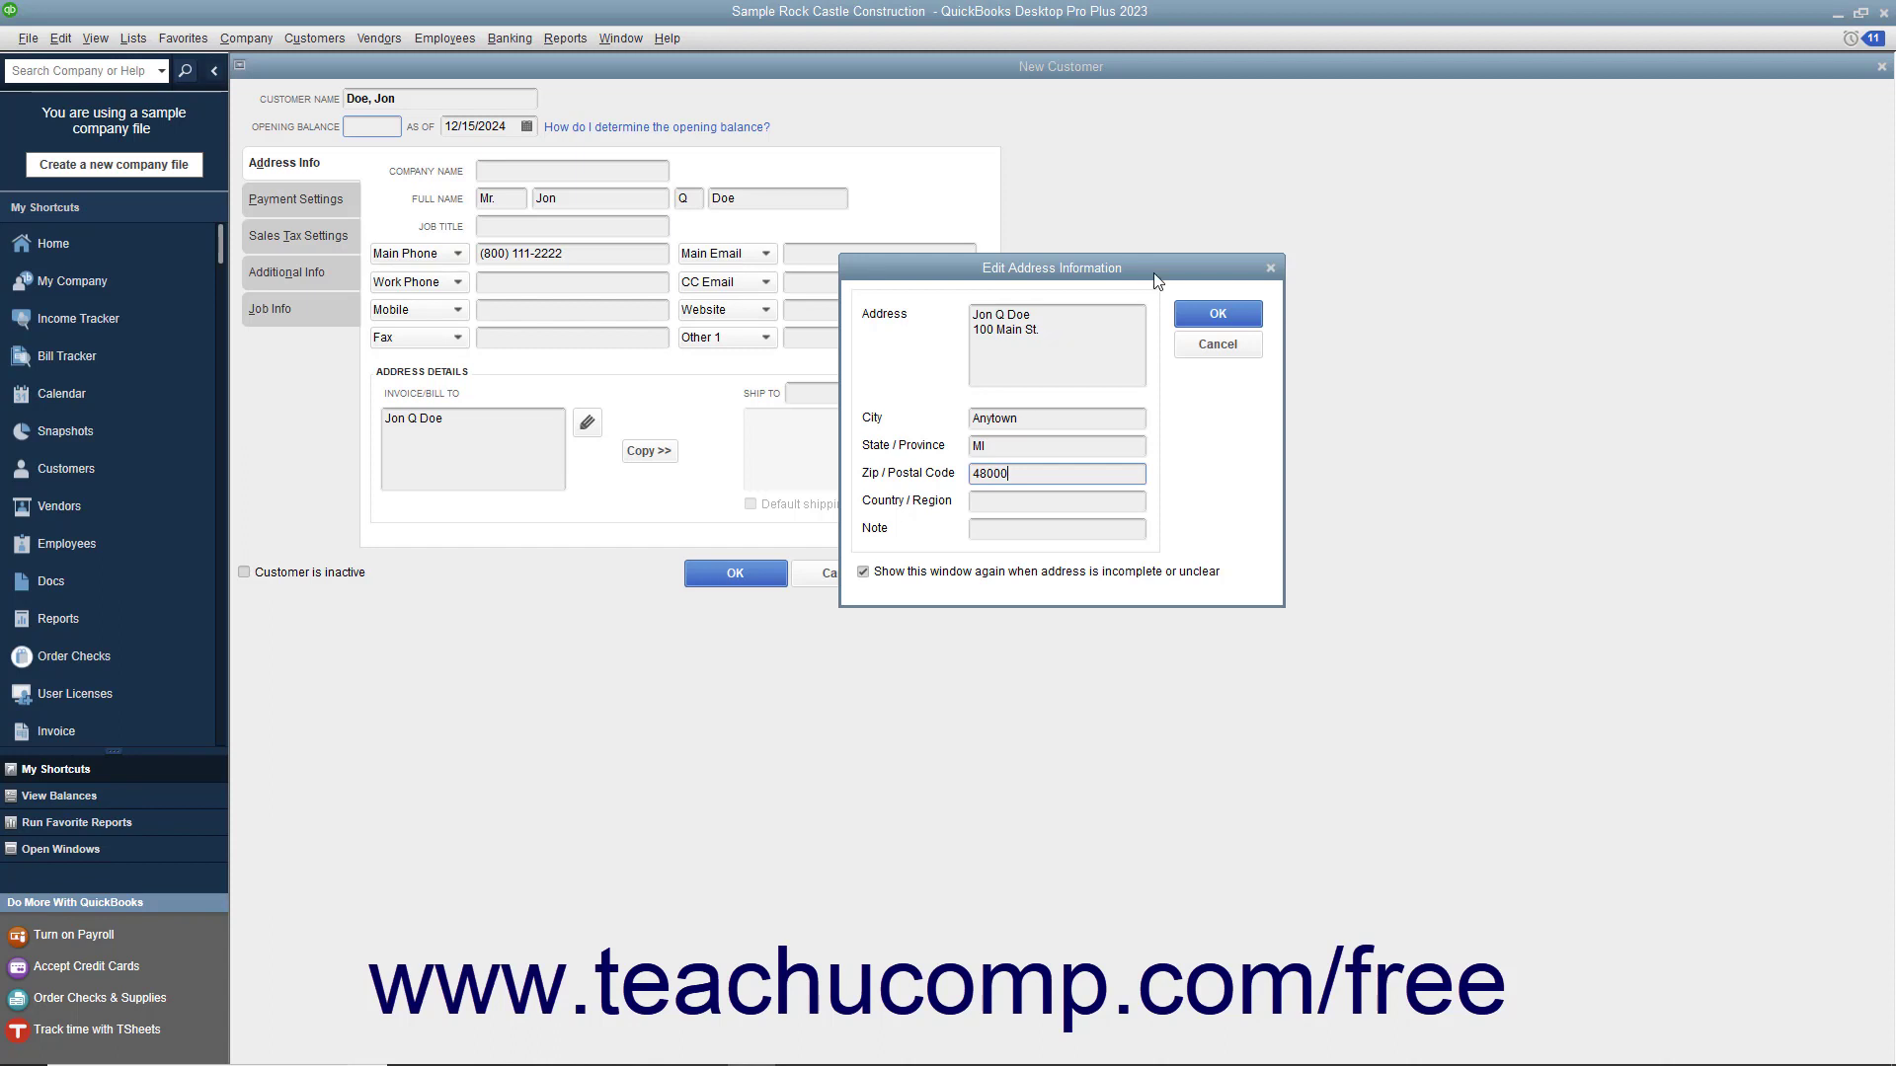
# Save the completed billing address and copy it over as the shipping address.
pyautogui.click(1184, 313)
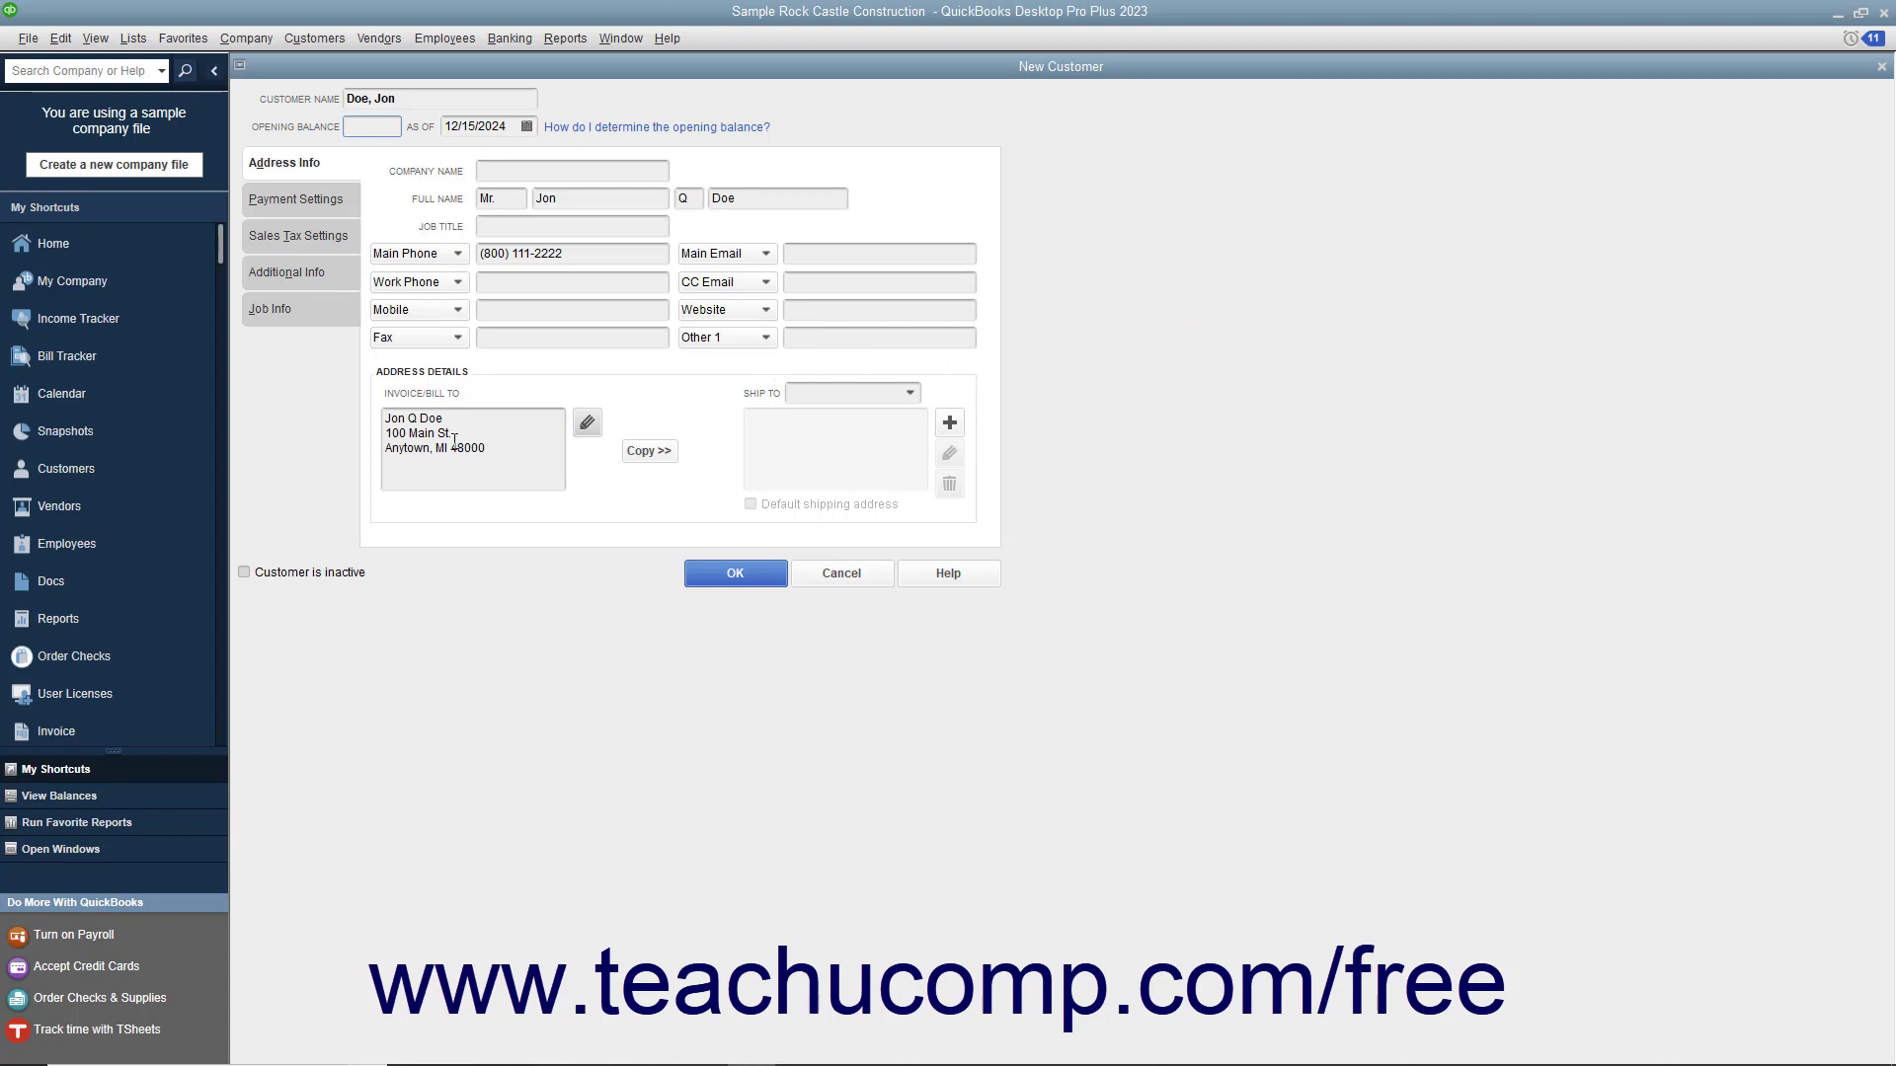
pyautogui.click(650, 451)
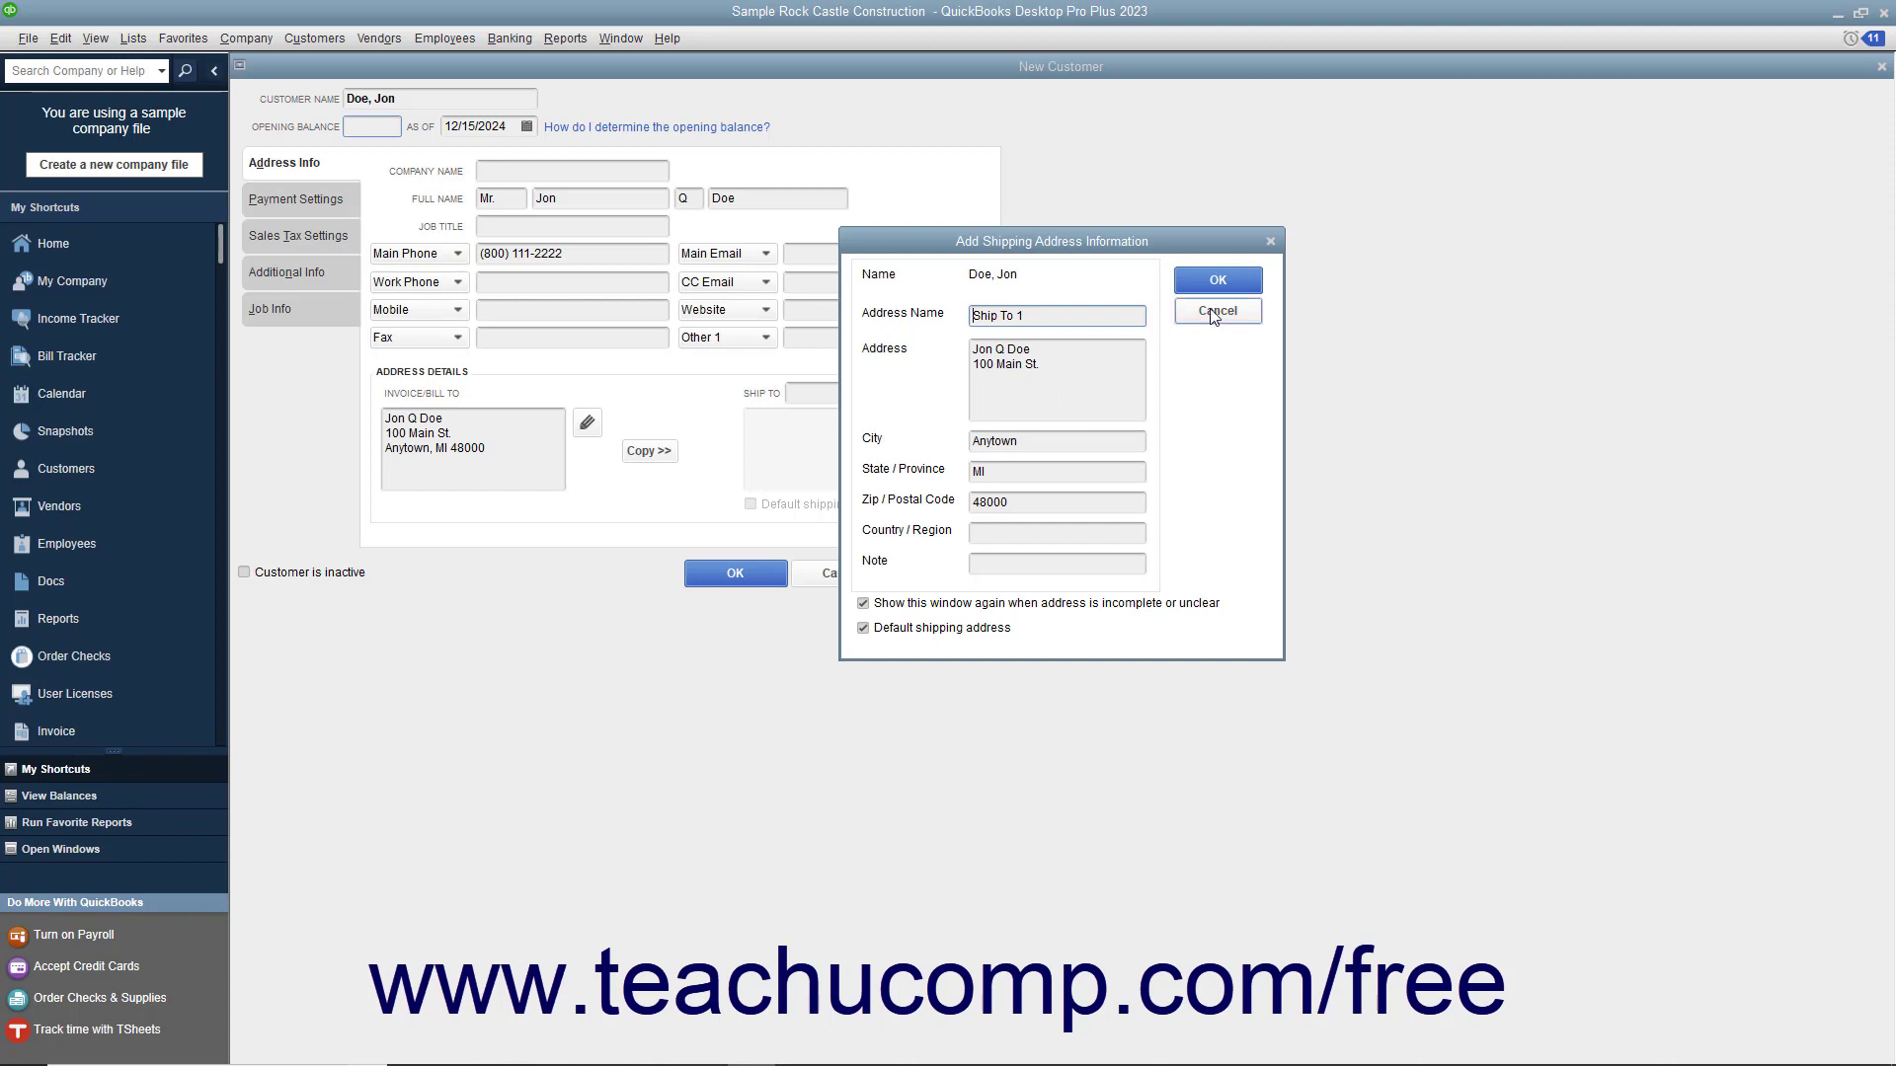
# Accept the copied address as Ship To 1 and name a second shipping address Alt Ship.
pyautogui.click(1238, 280)
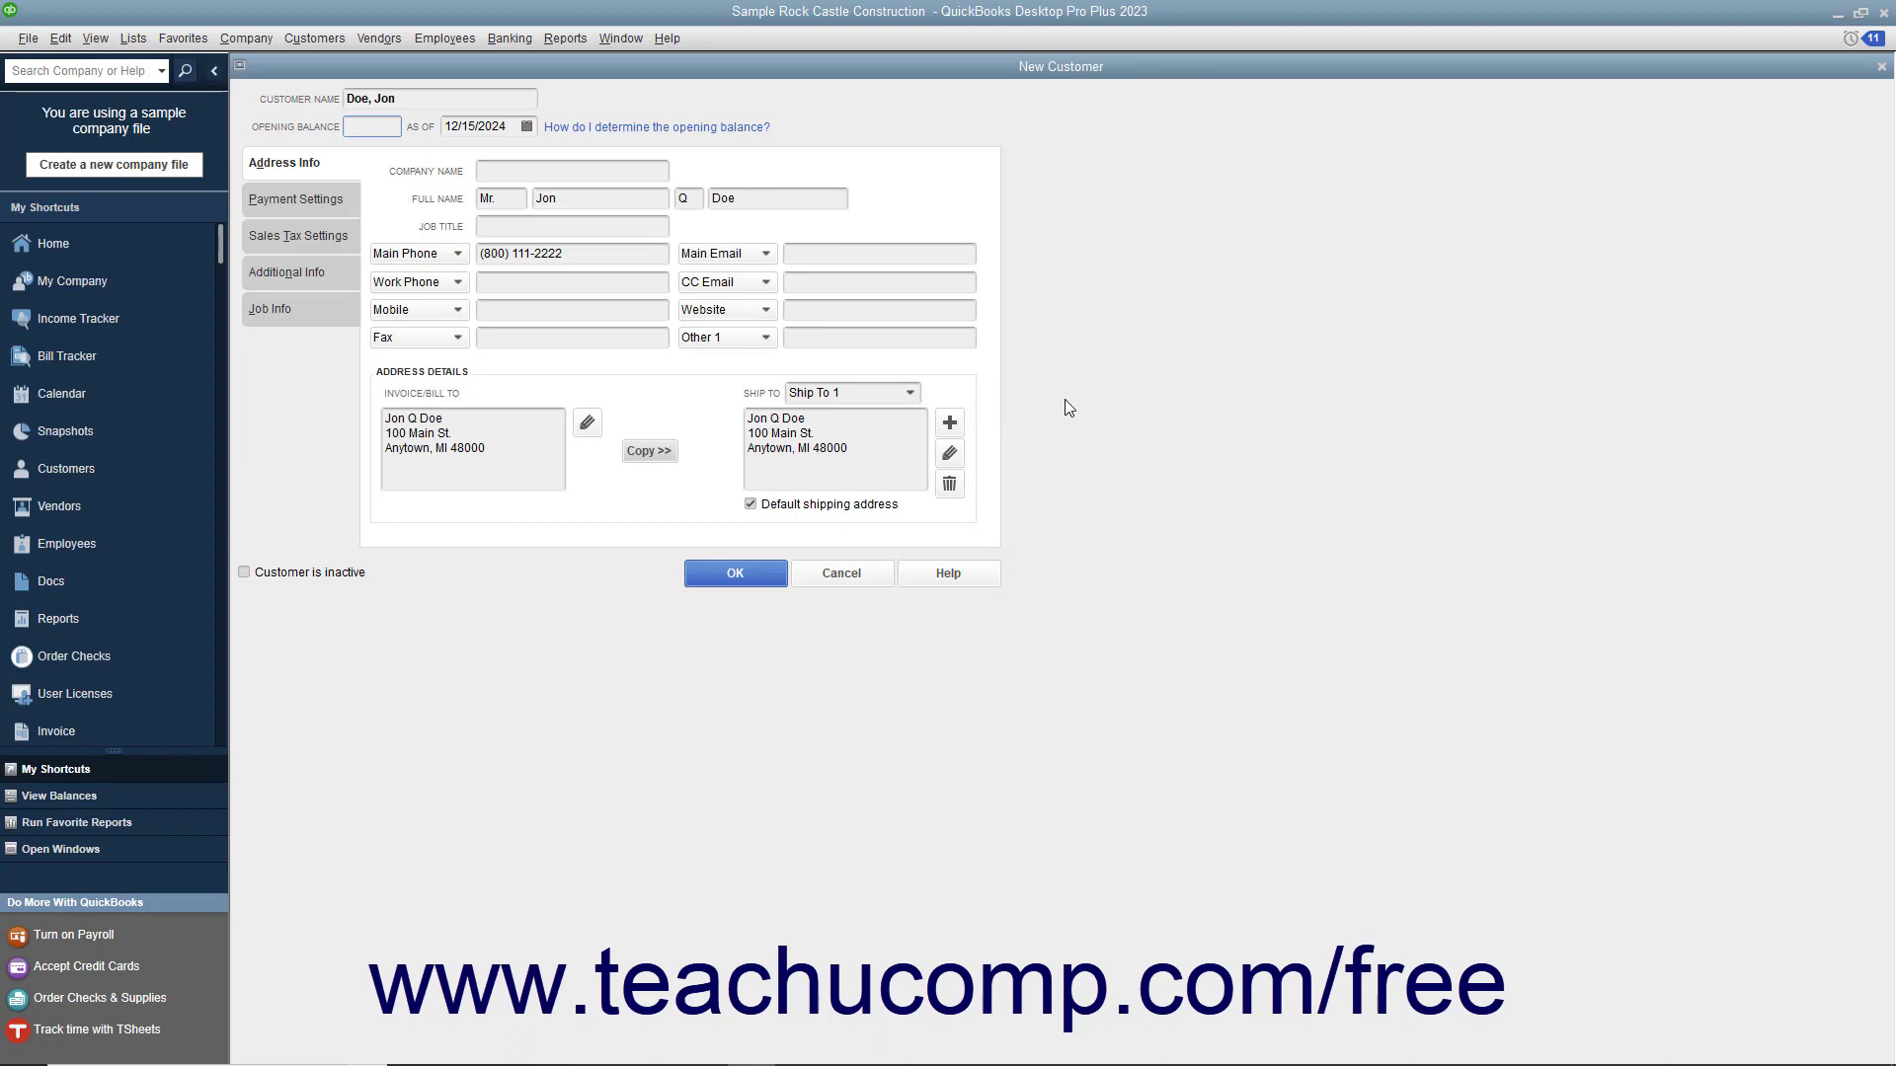
pyautogui.click(950, 425)
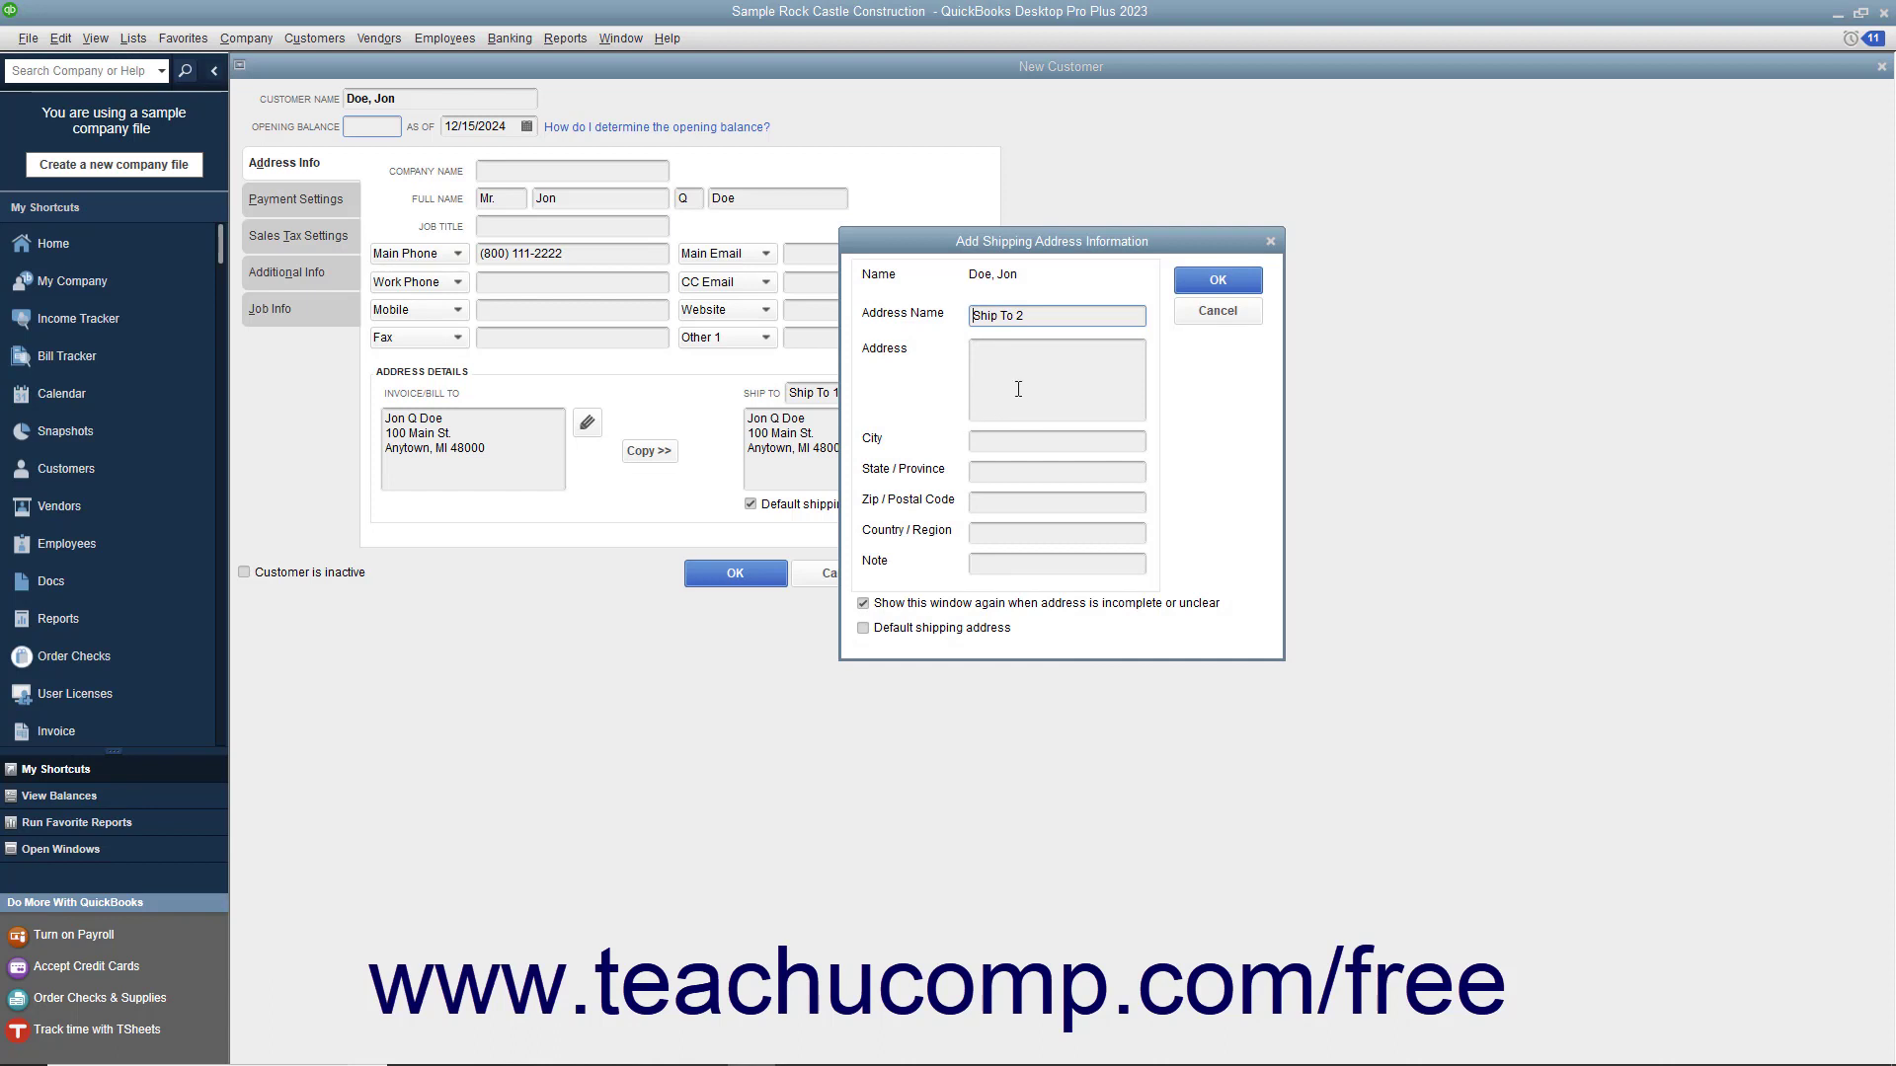
pyautogui.moveTo(1036, 318); pyautogui.dragTo(973, 316)
pyautogui.write('Alt Ship')
# Fill in the Alt Ship street, city, state and zip, save it, and reselect Ship To 1.
pyautogui.click(972, 350)
pyautogui.click(975, 442)
pyautogui.click(973, 473)
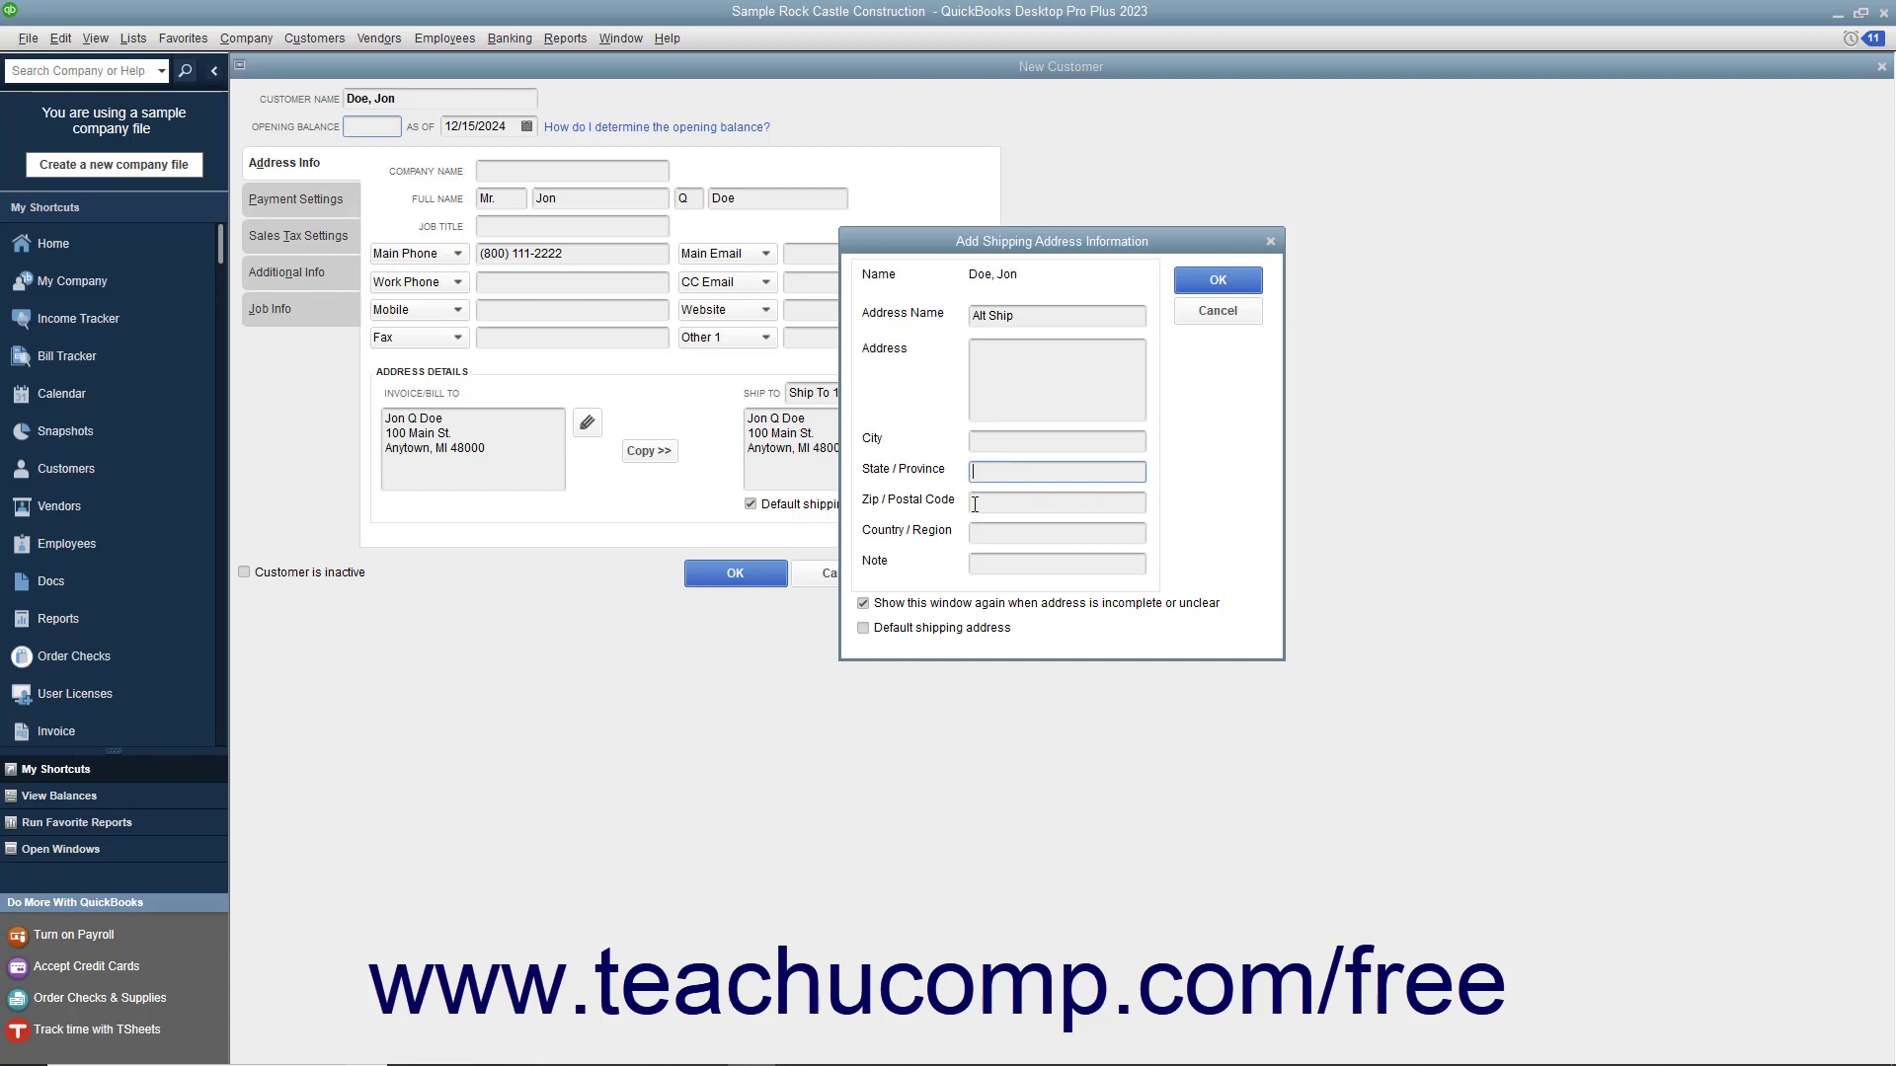
pyautogui.click(974, 505)
pyautogui.click(973, 360)
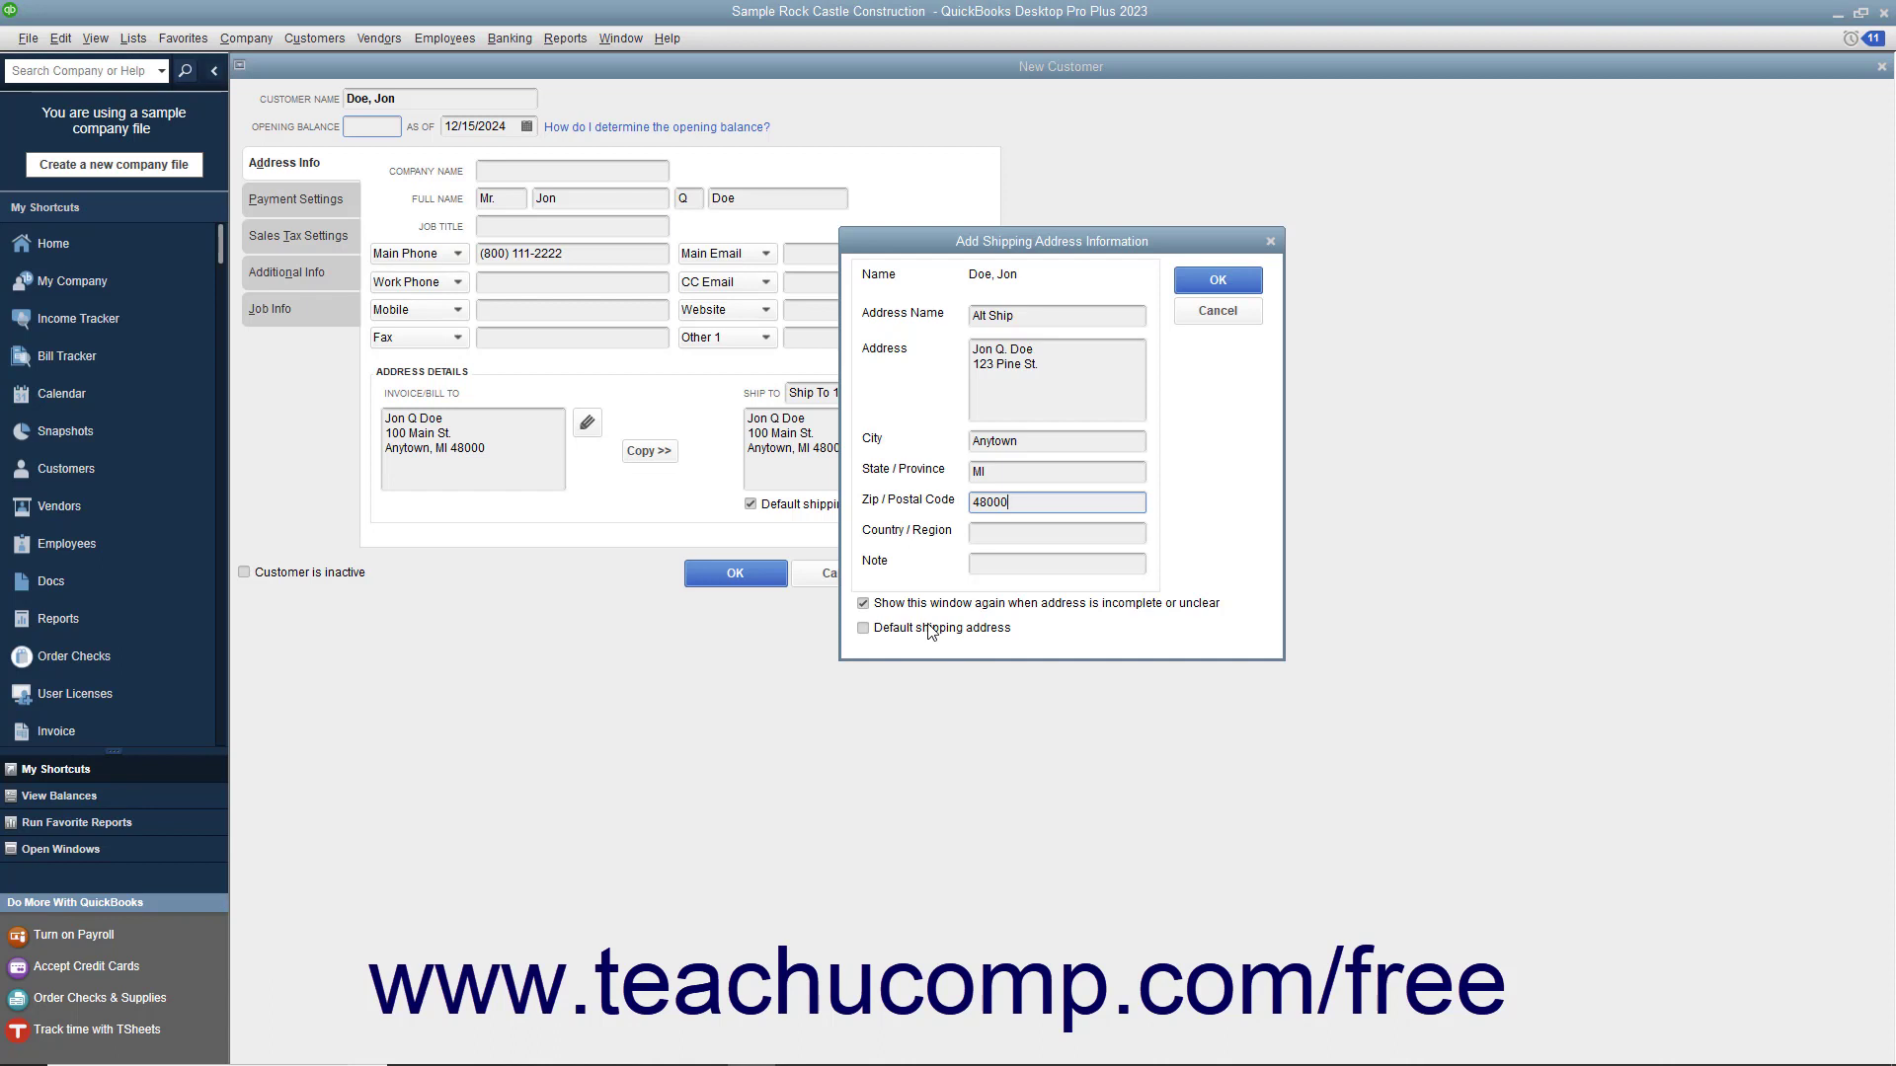
pyautogui.click(1189, 285)
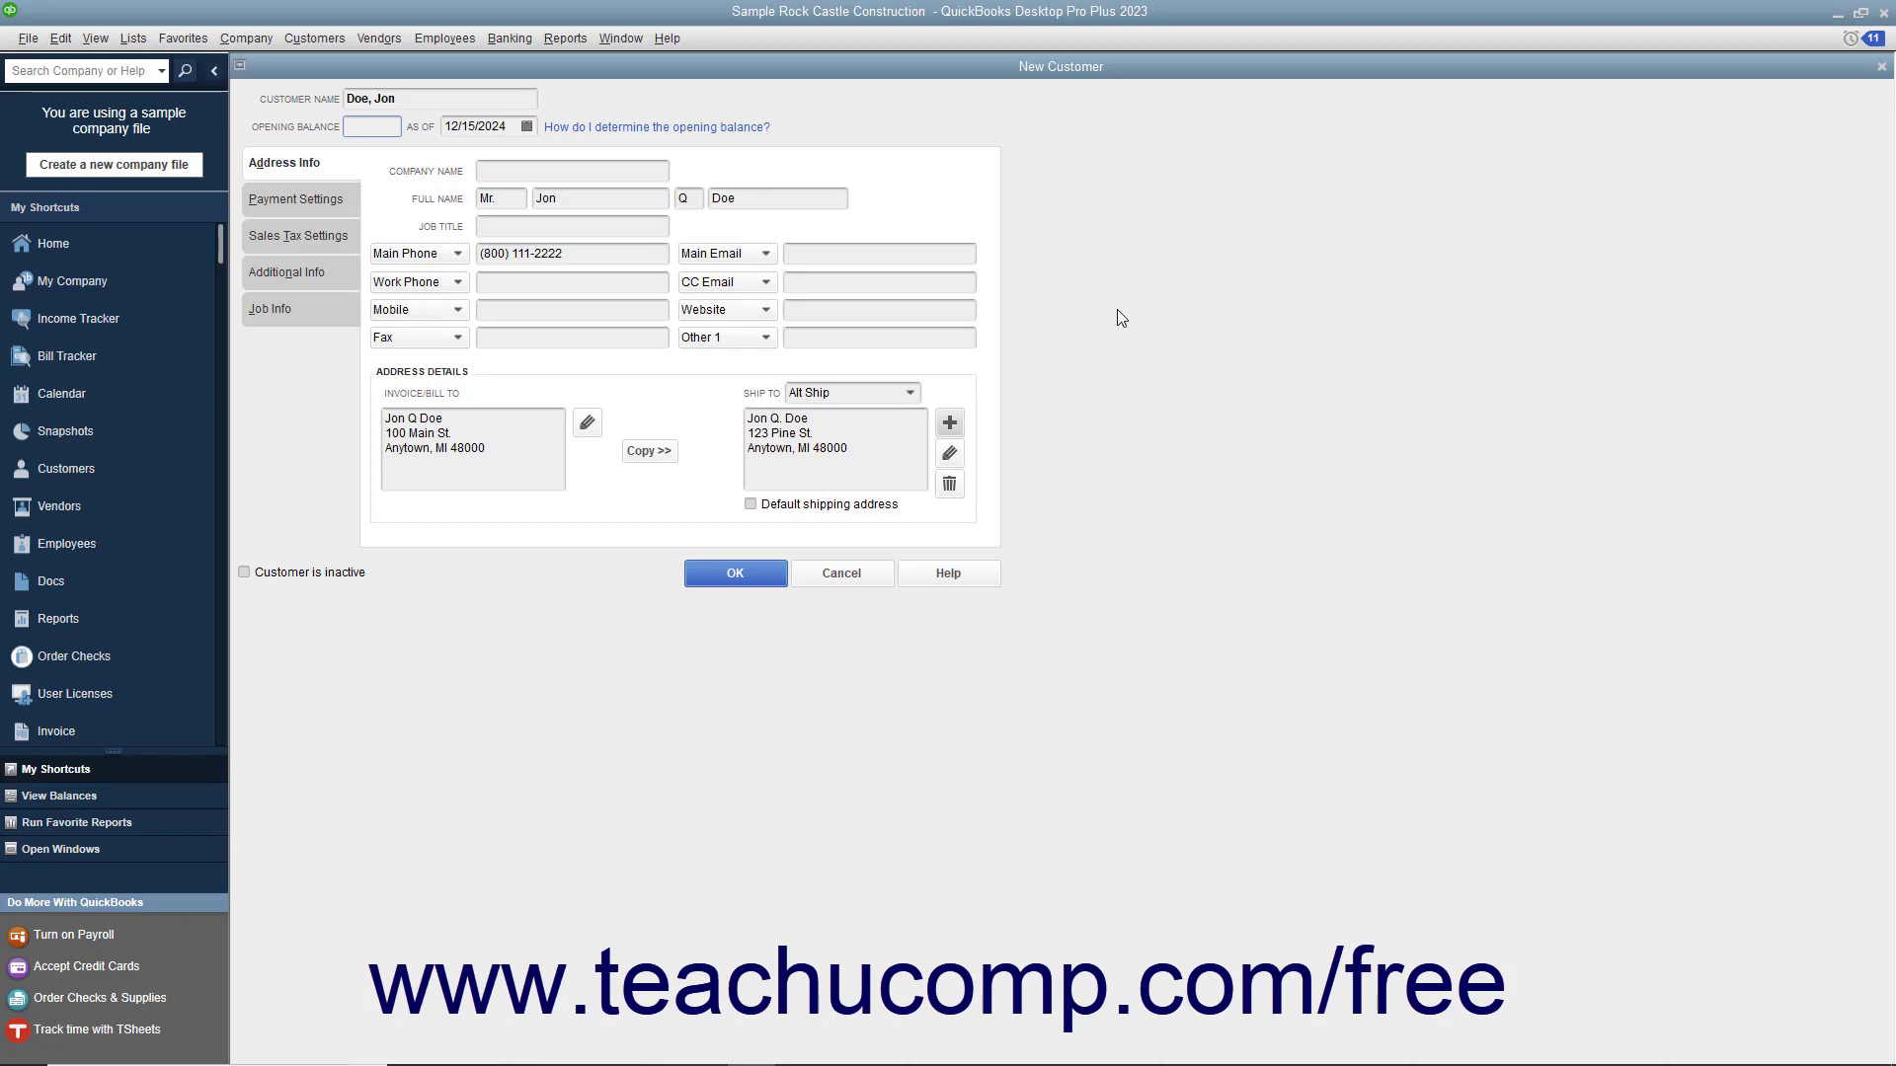
pyautogui.click(909, 392)
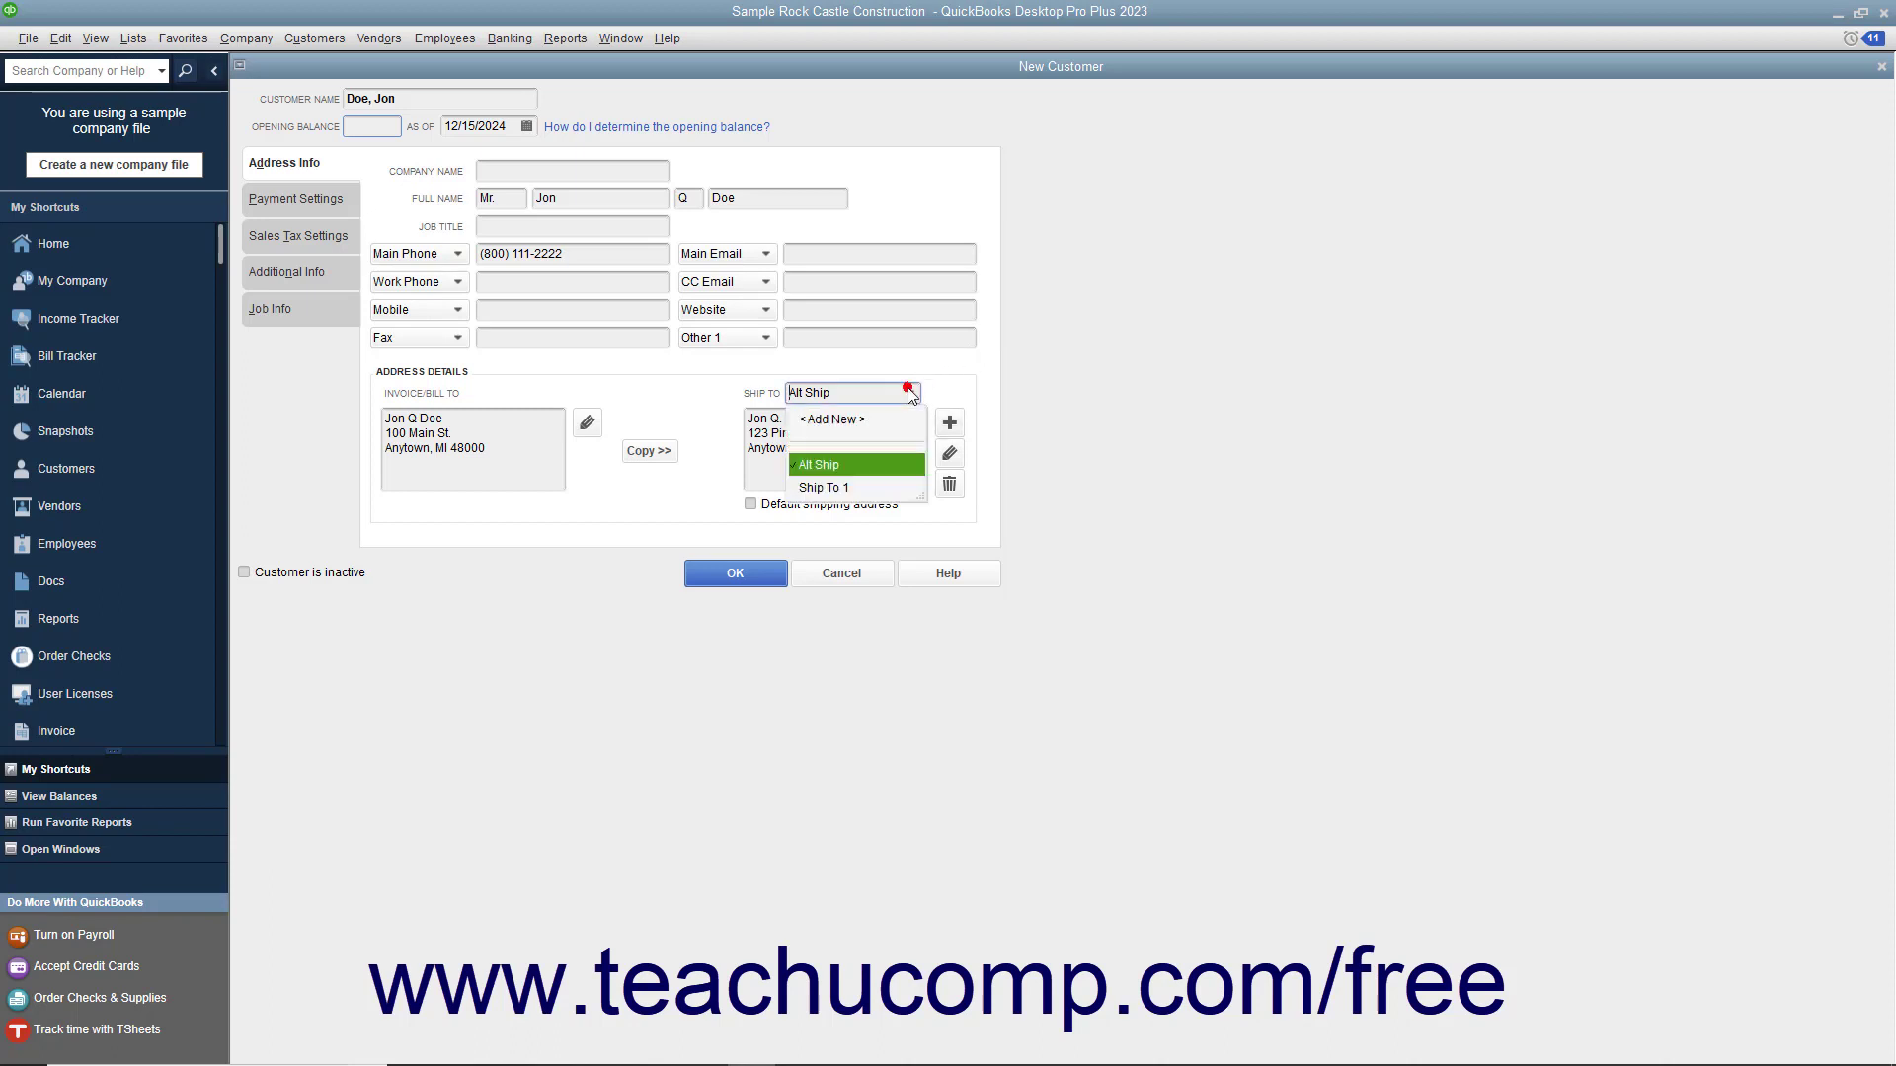
pyautogui.click(873, 486)
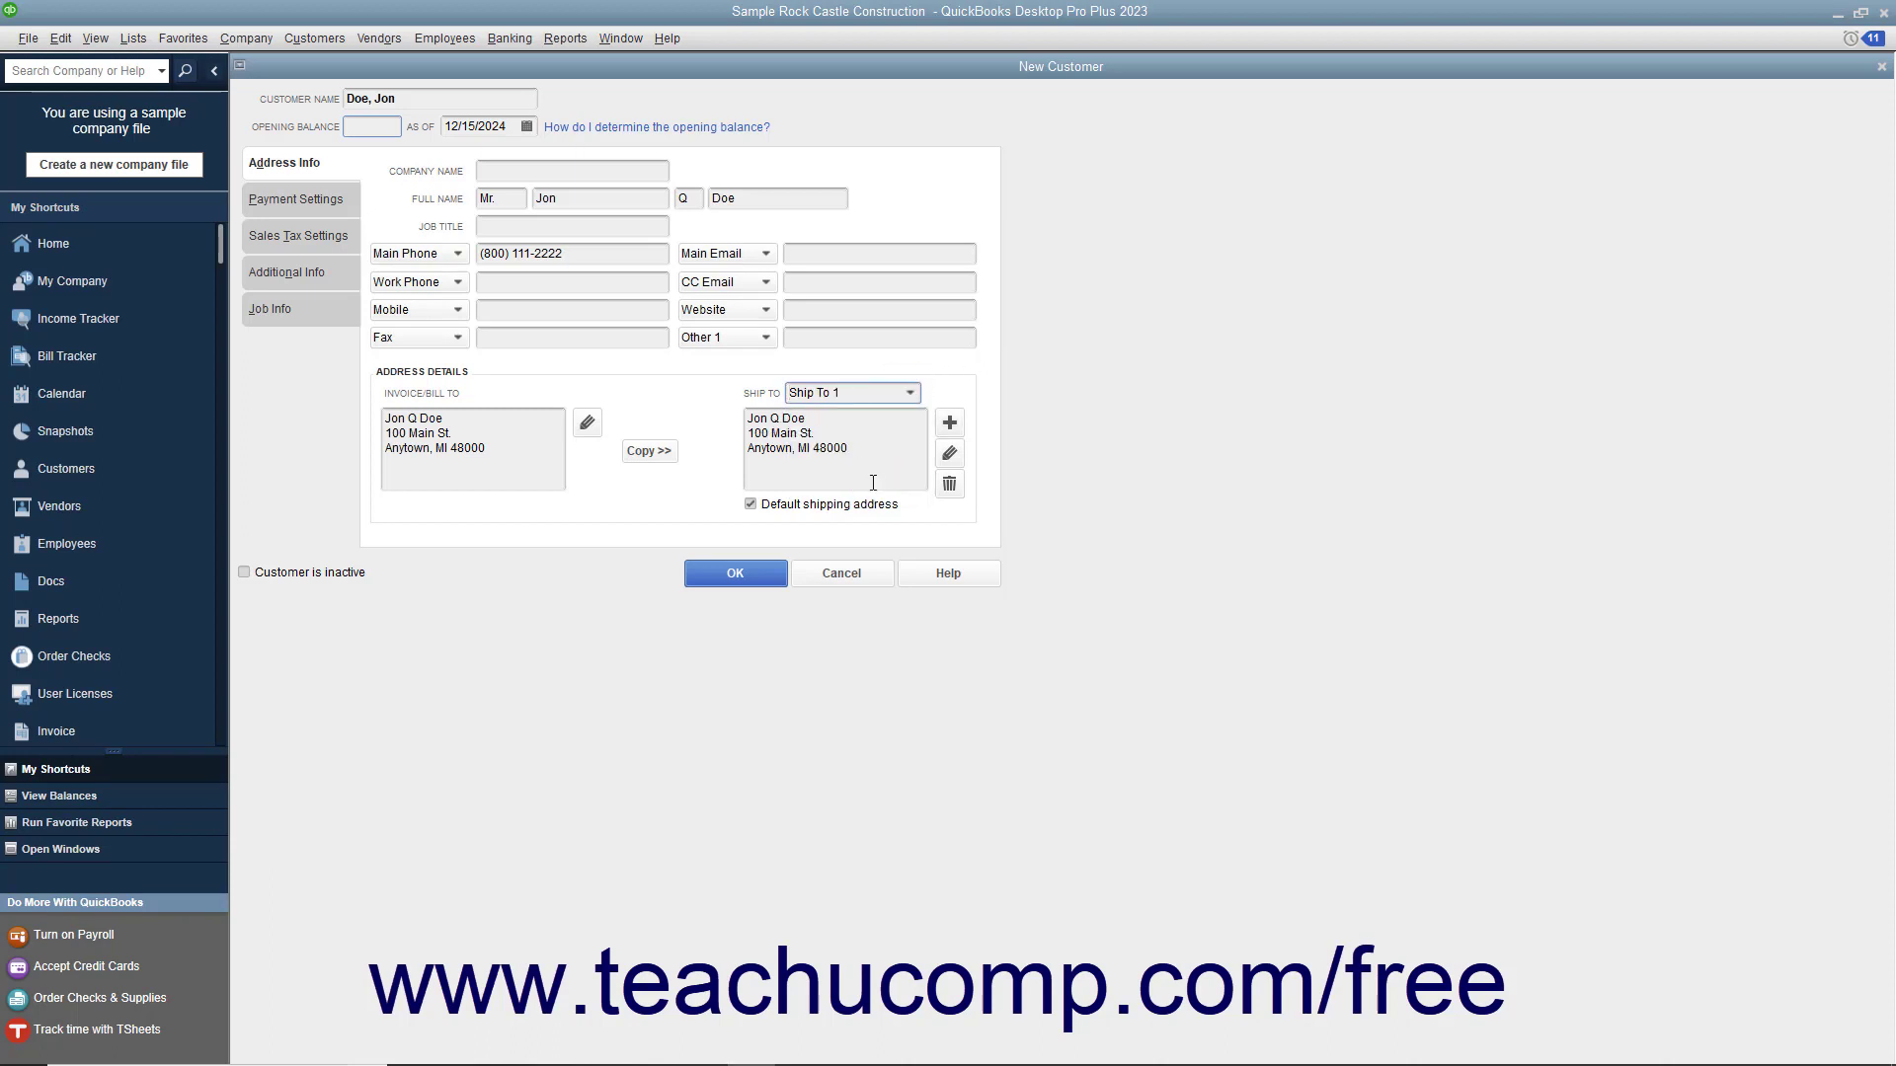
# Delete the Alt Ship shipping address.
pyautogui.click(909, 392)
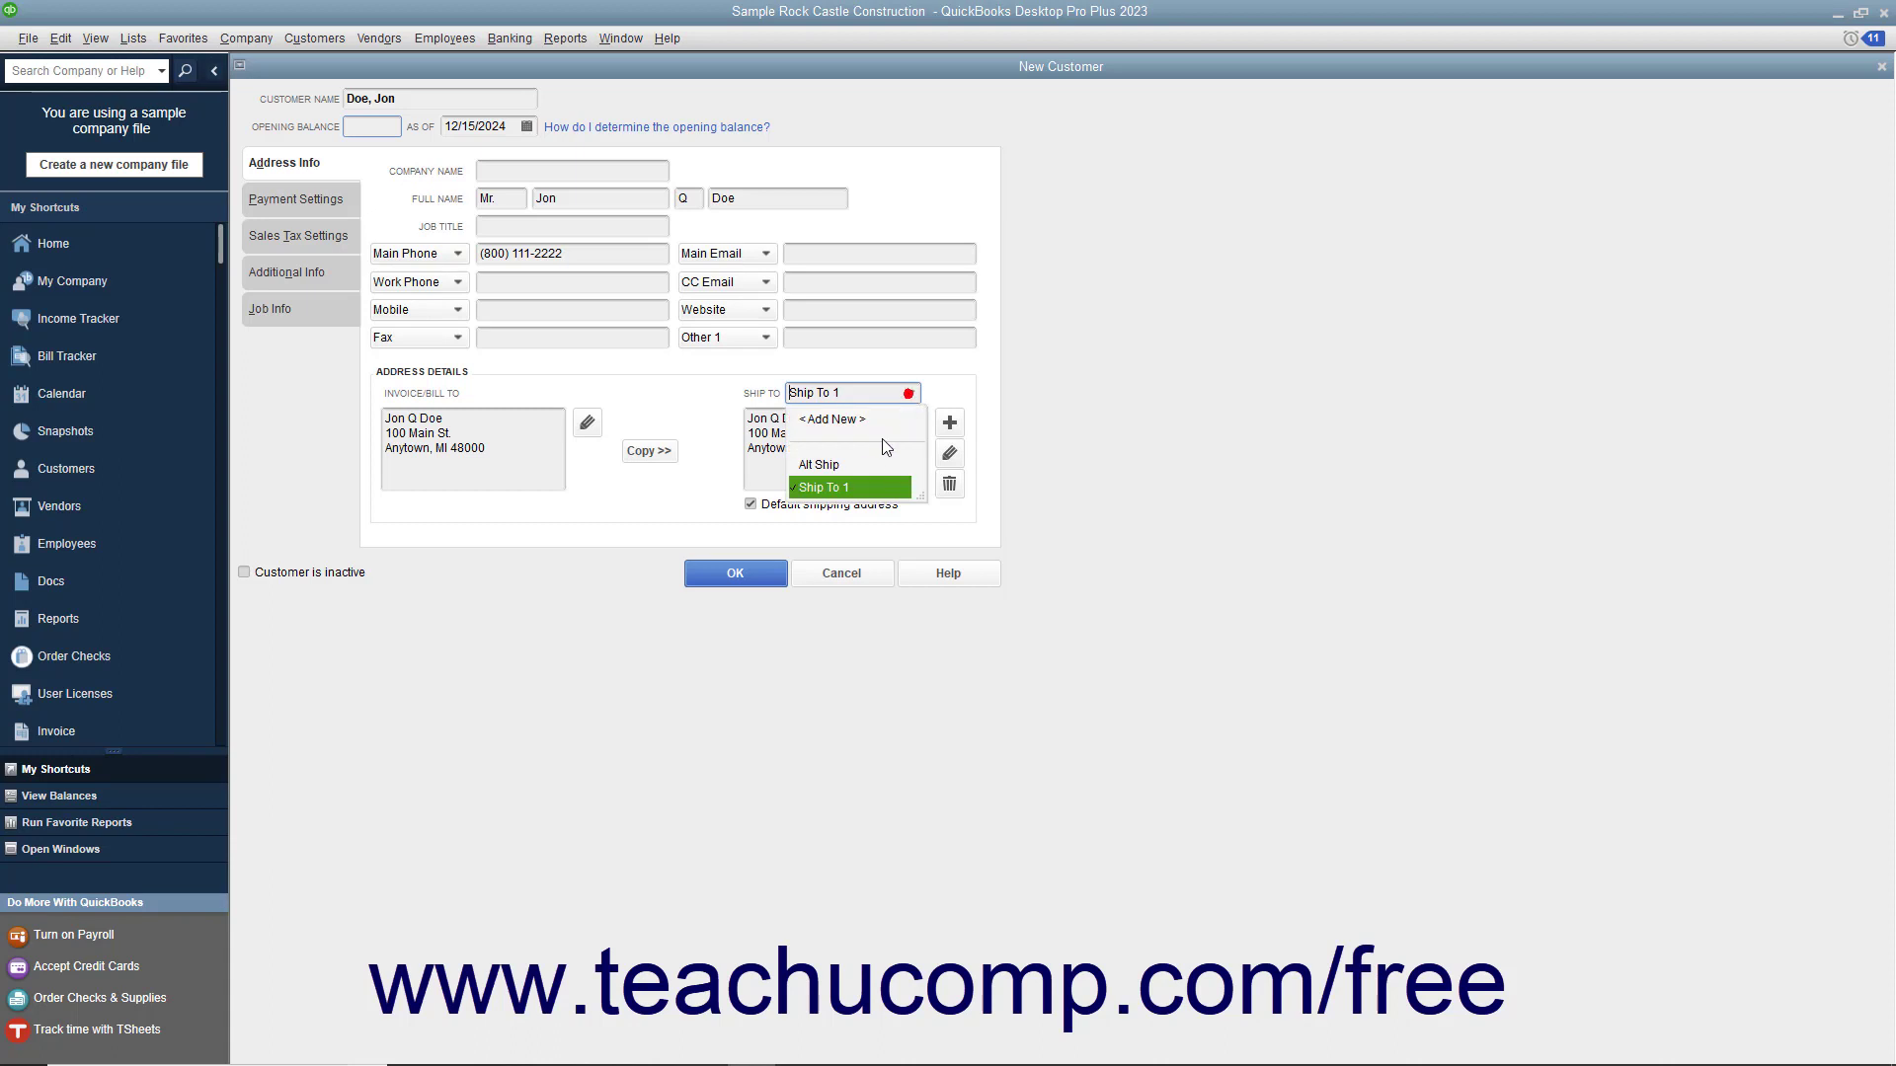
pyautogui.click(857, 464)
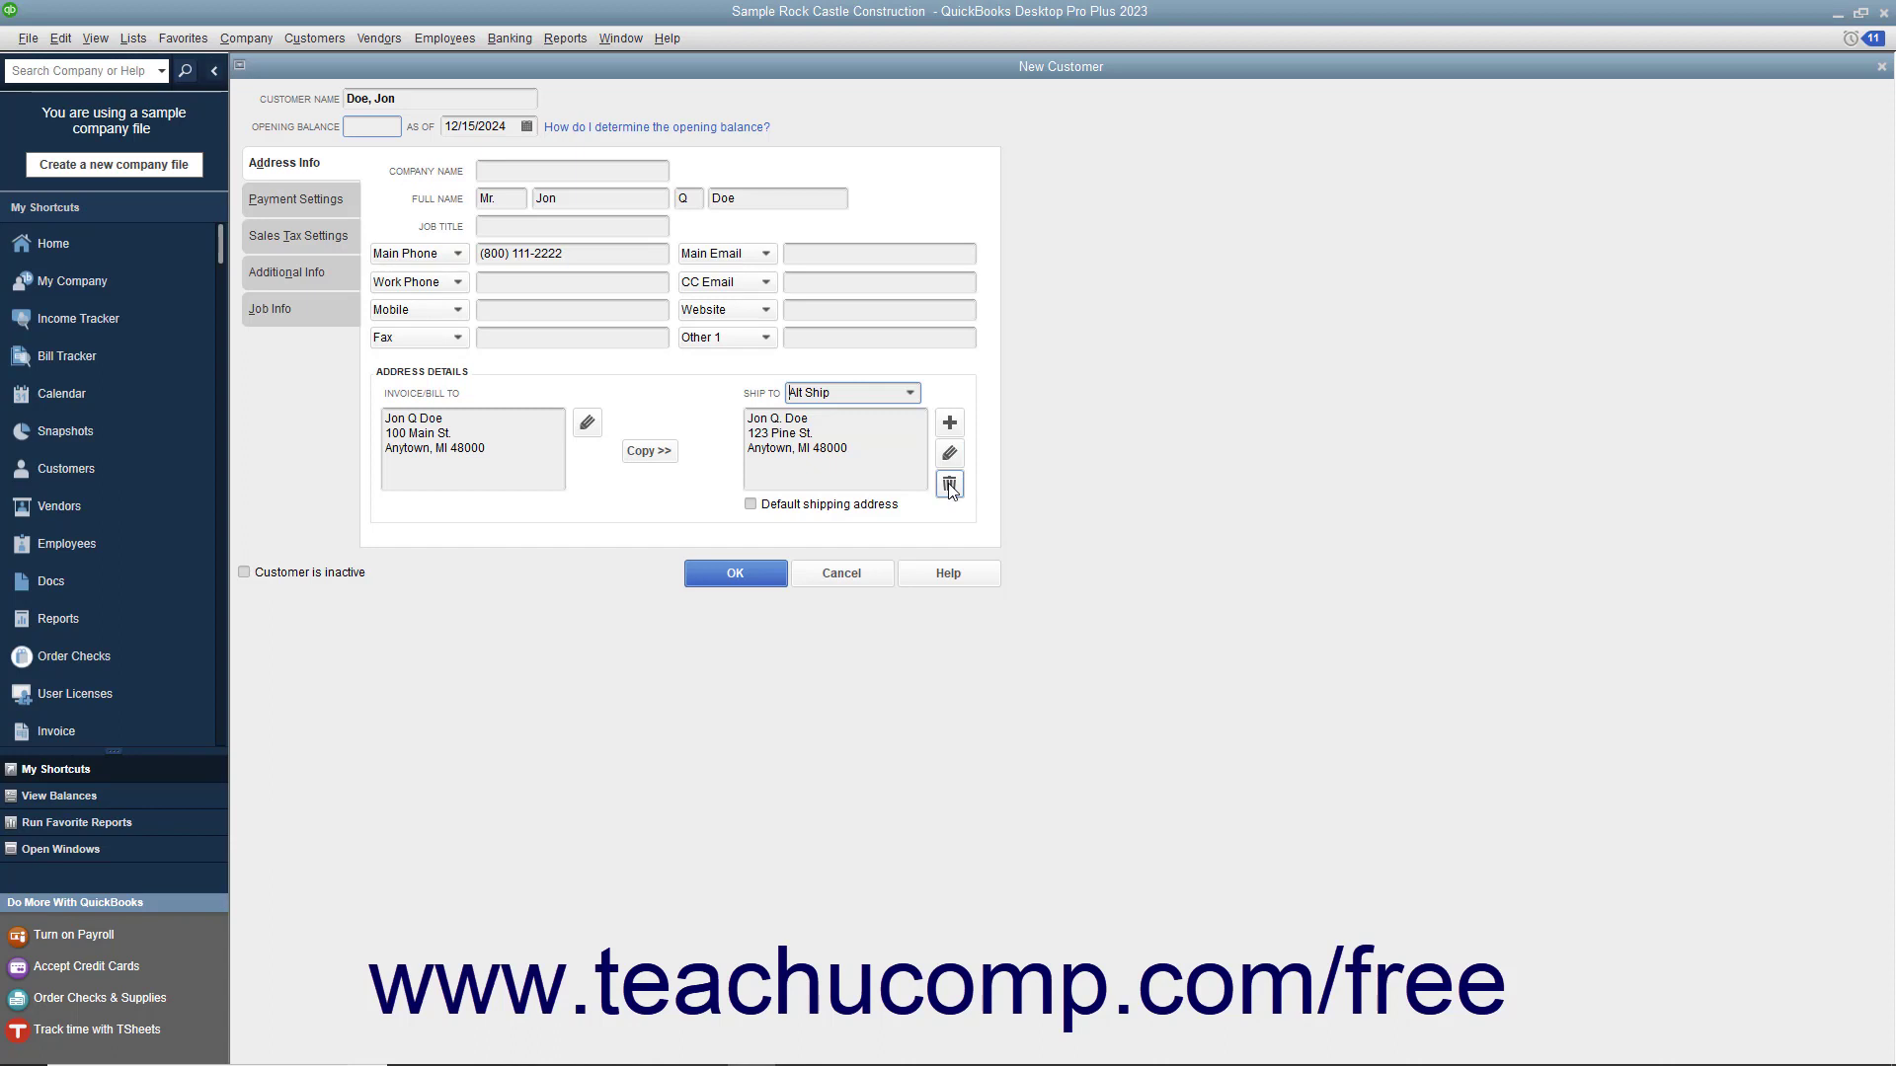
pyautogui.click(950, 486)
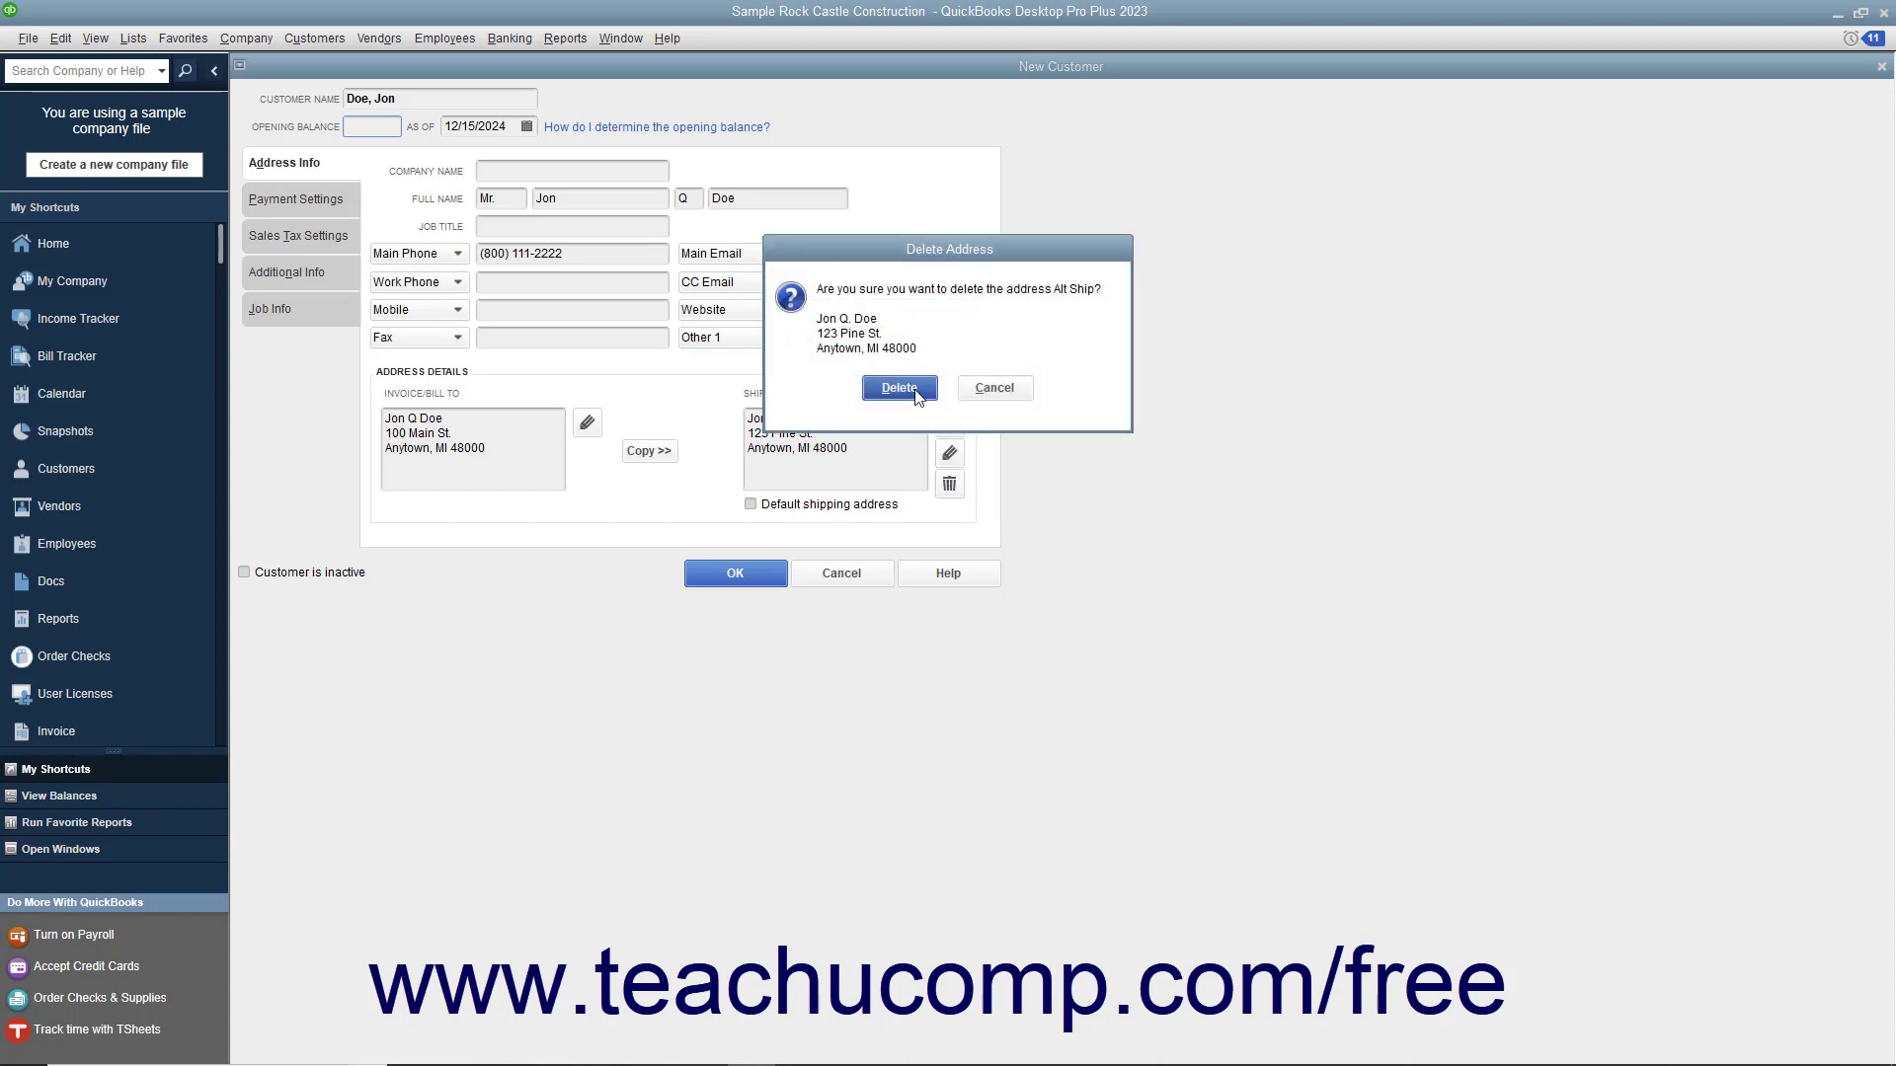
pyautogui.click(899, 388)
# Make Ship To 1 the customer's default shipping address.
pyautogui.click(911, 393)
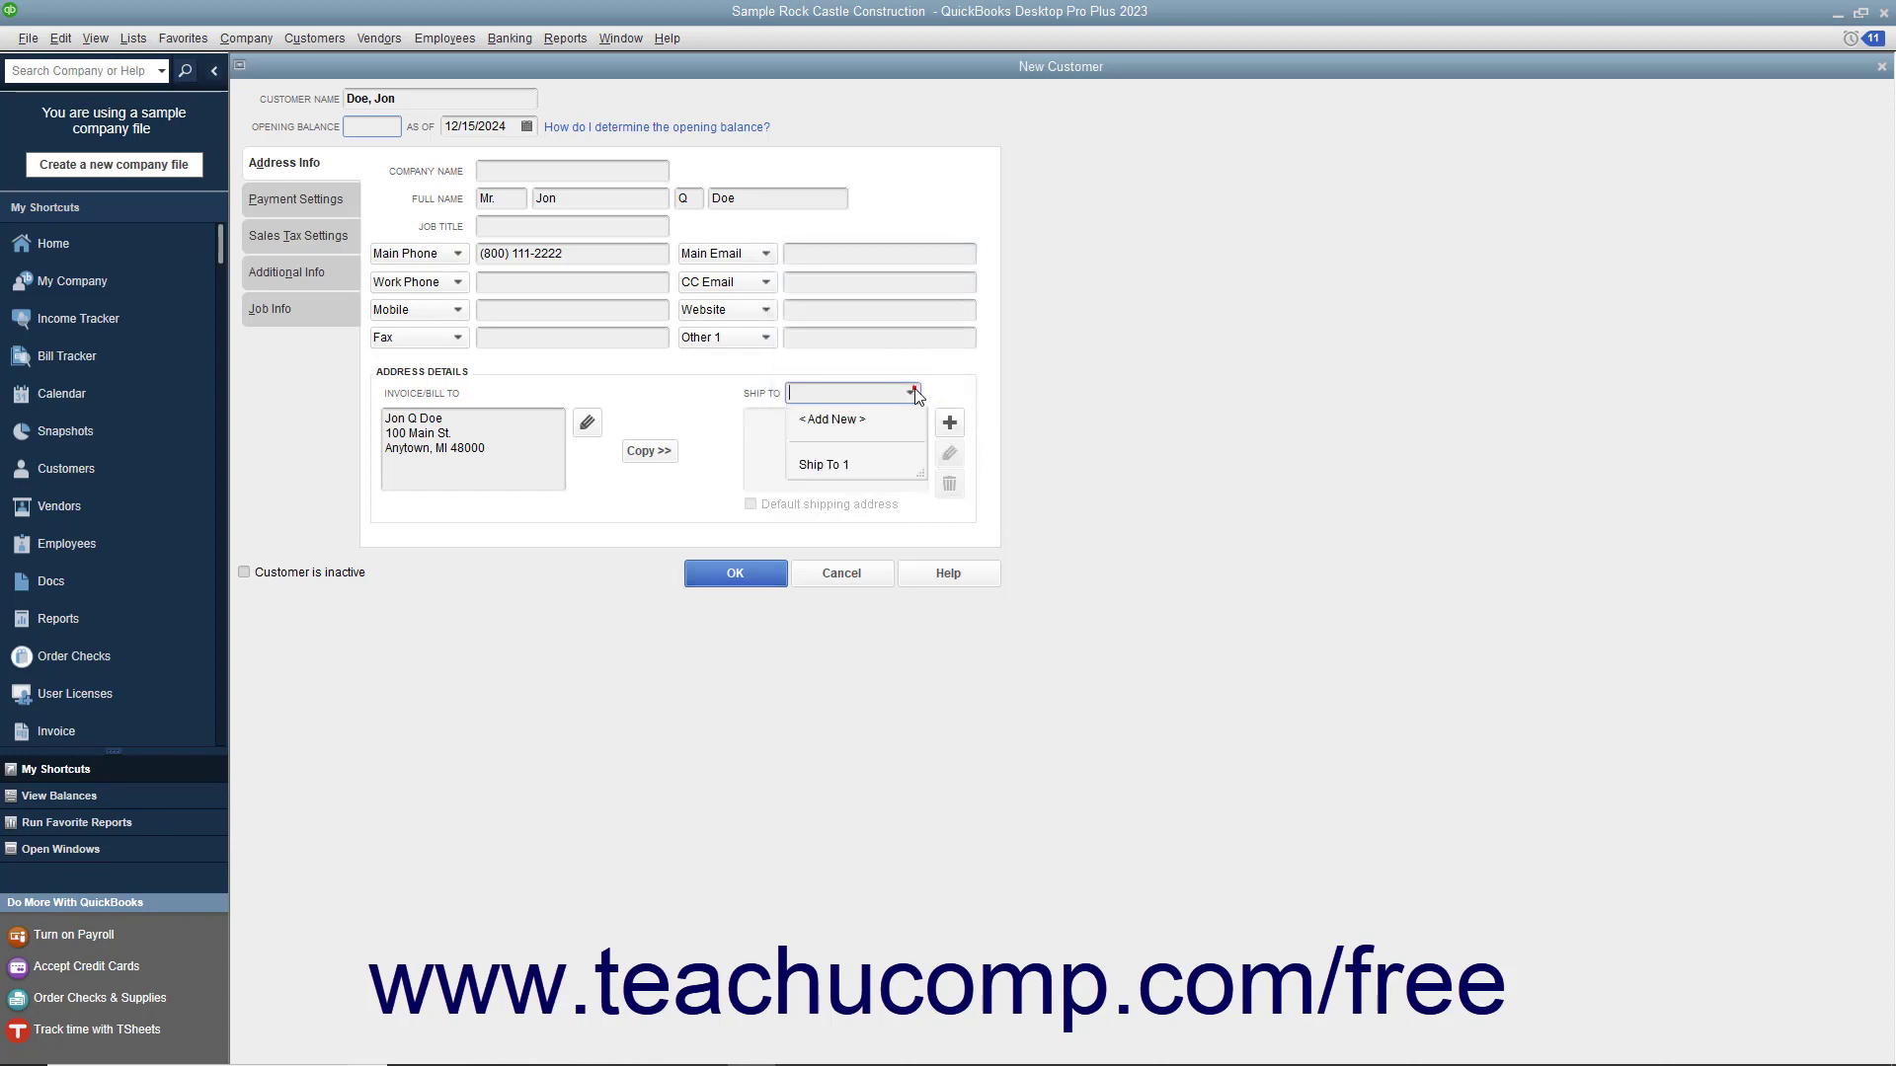
pyautogui.click(868, 460)
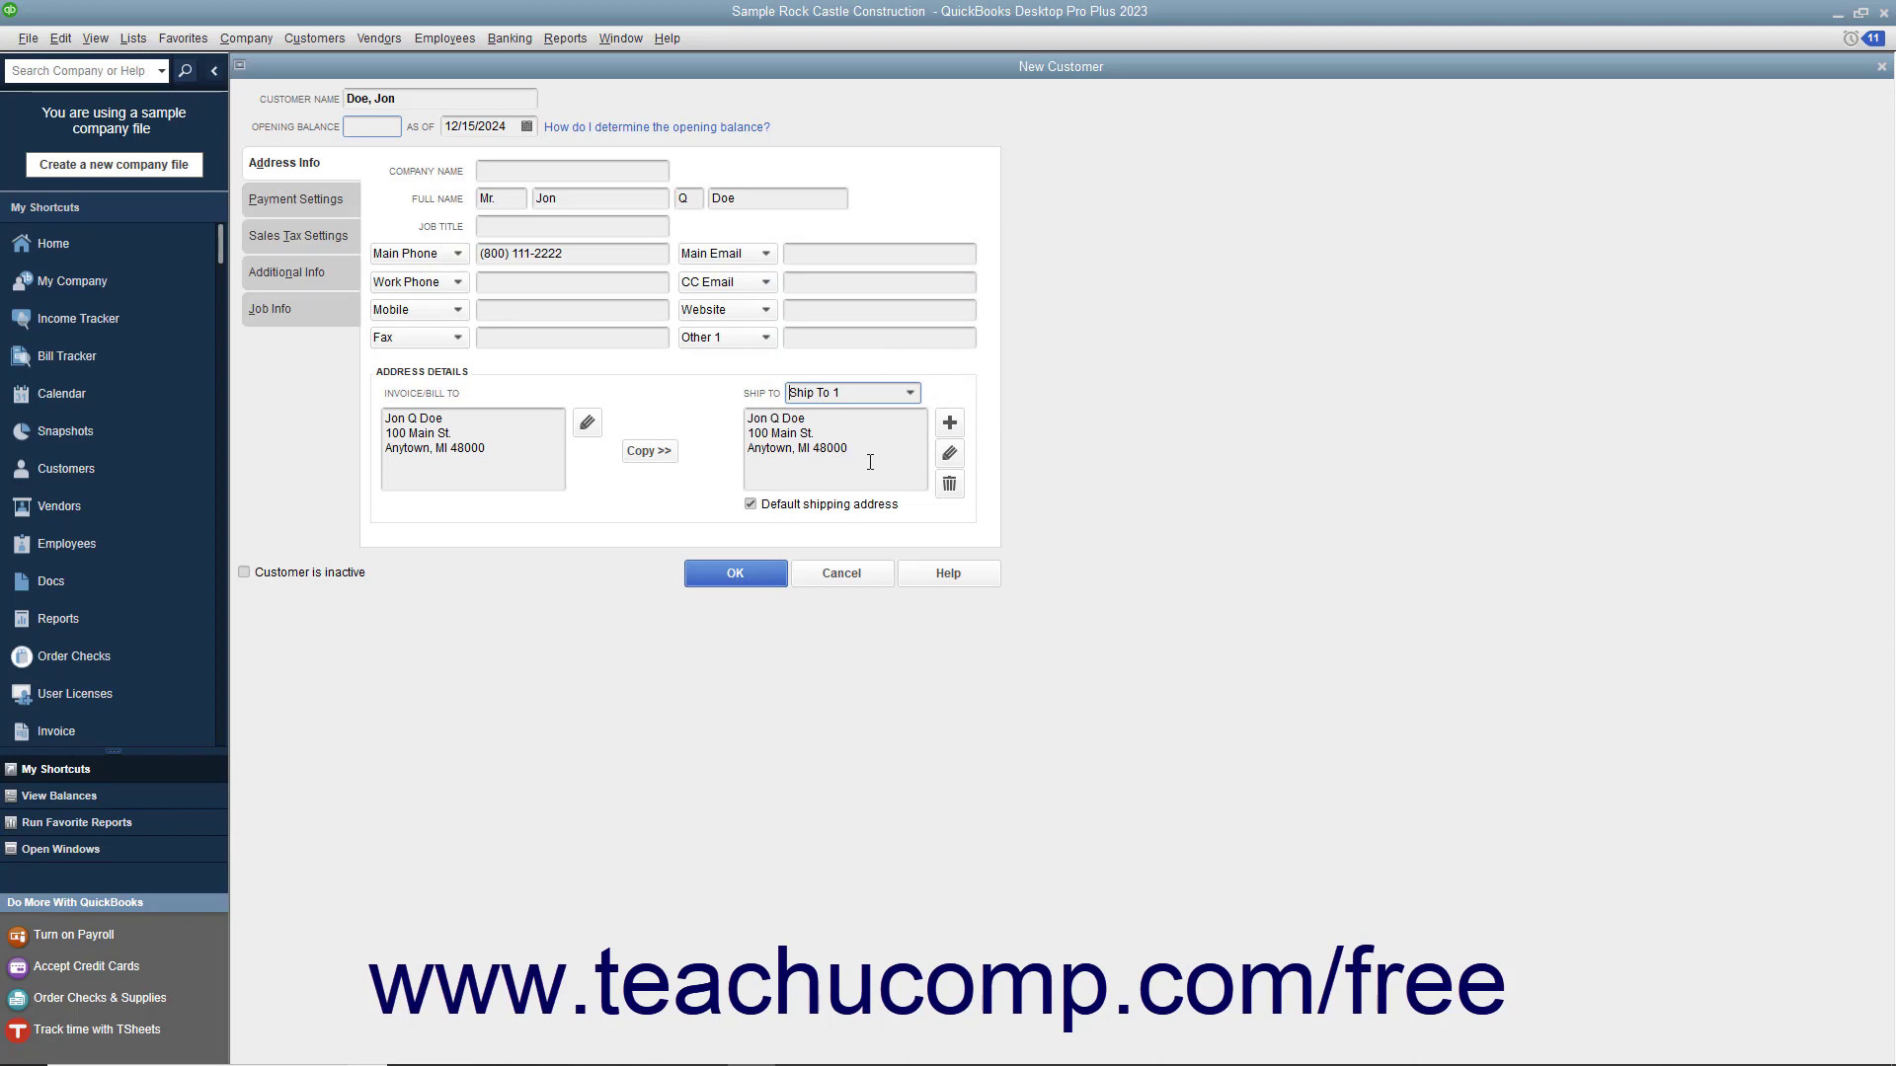
pyautogui.click(304, 200)
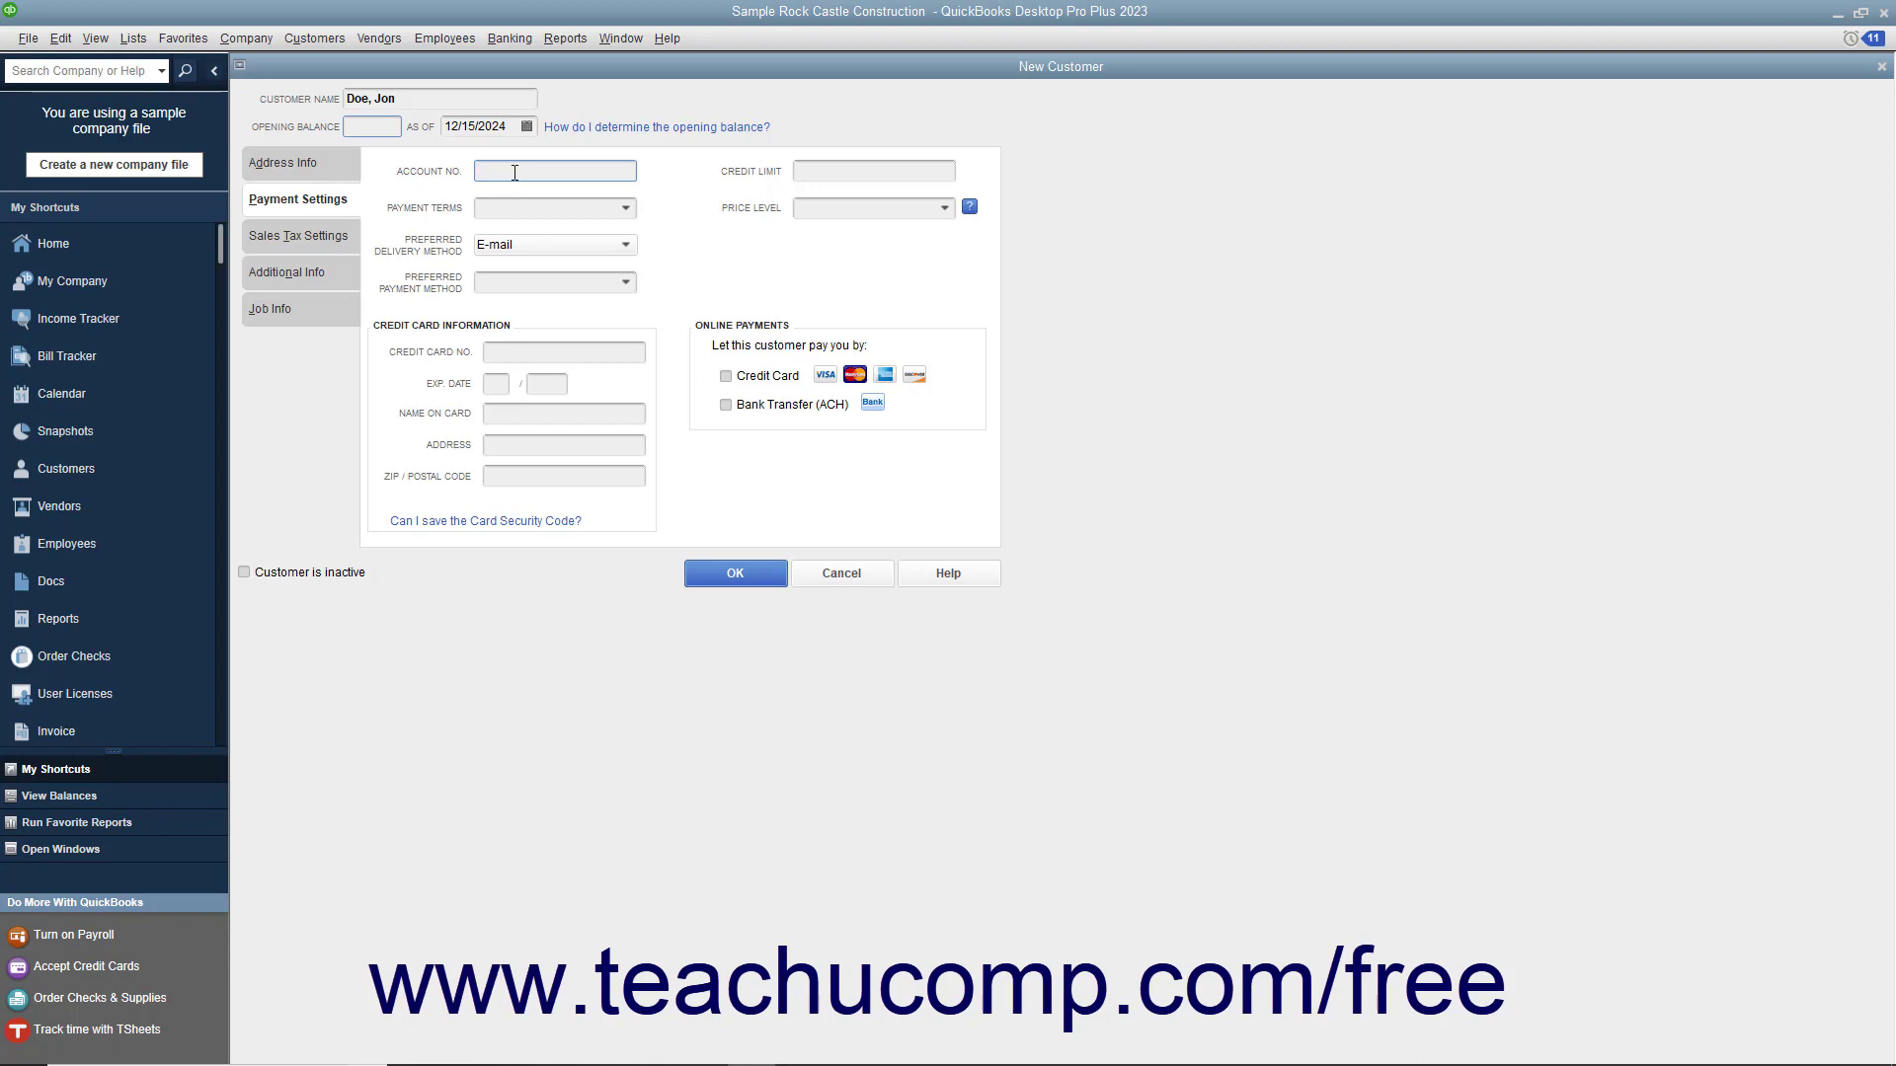
# Set the payment terms to Net 30, leaving the price level empty.
pyautogui.click(851, 170)
pyautogui.click(622, 209)
pyautogui.click(531, 366)
pyautogui.click(948, 211)
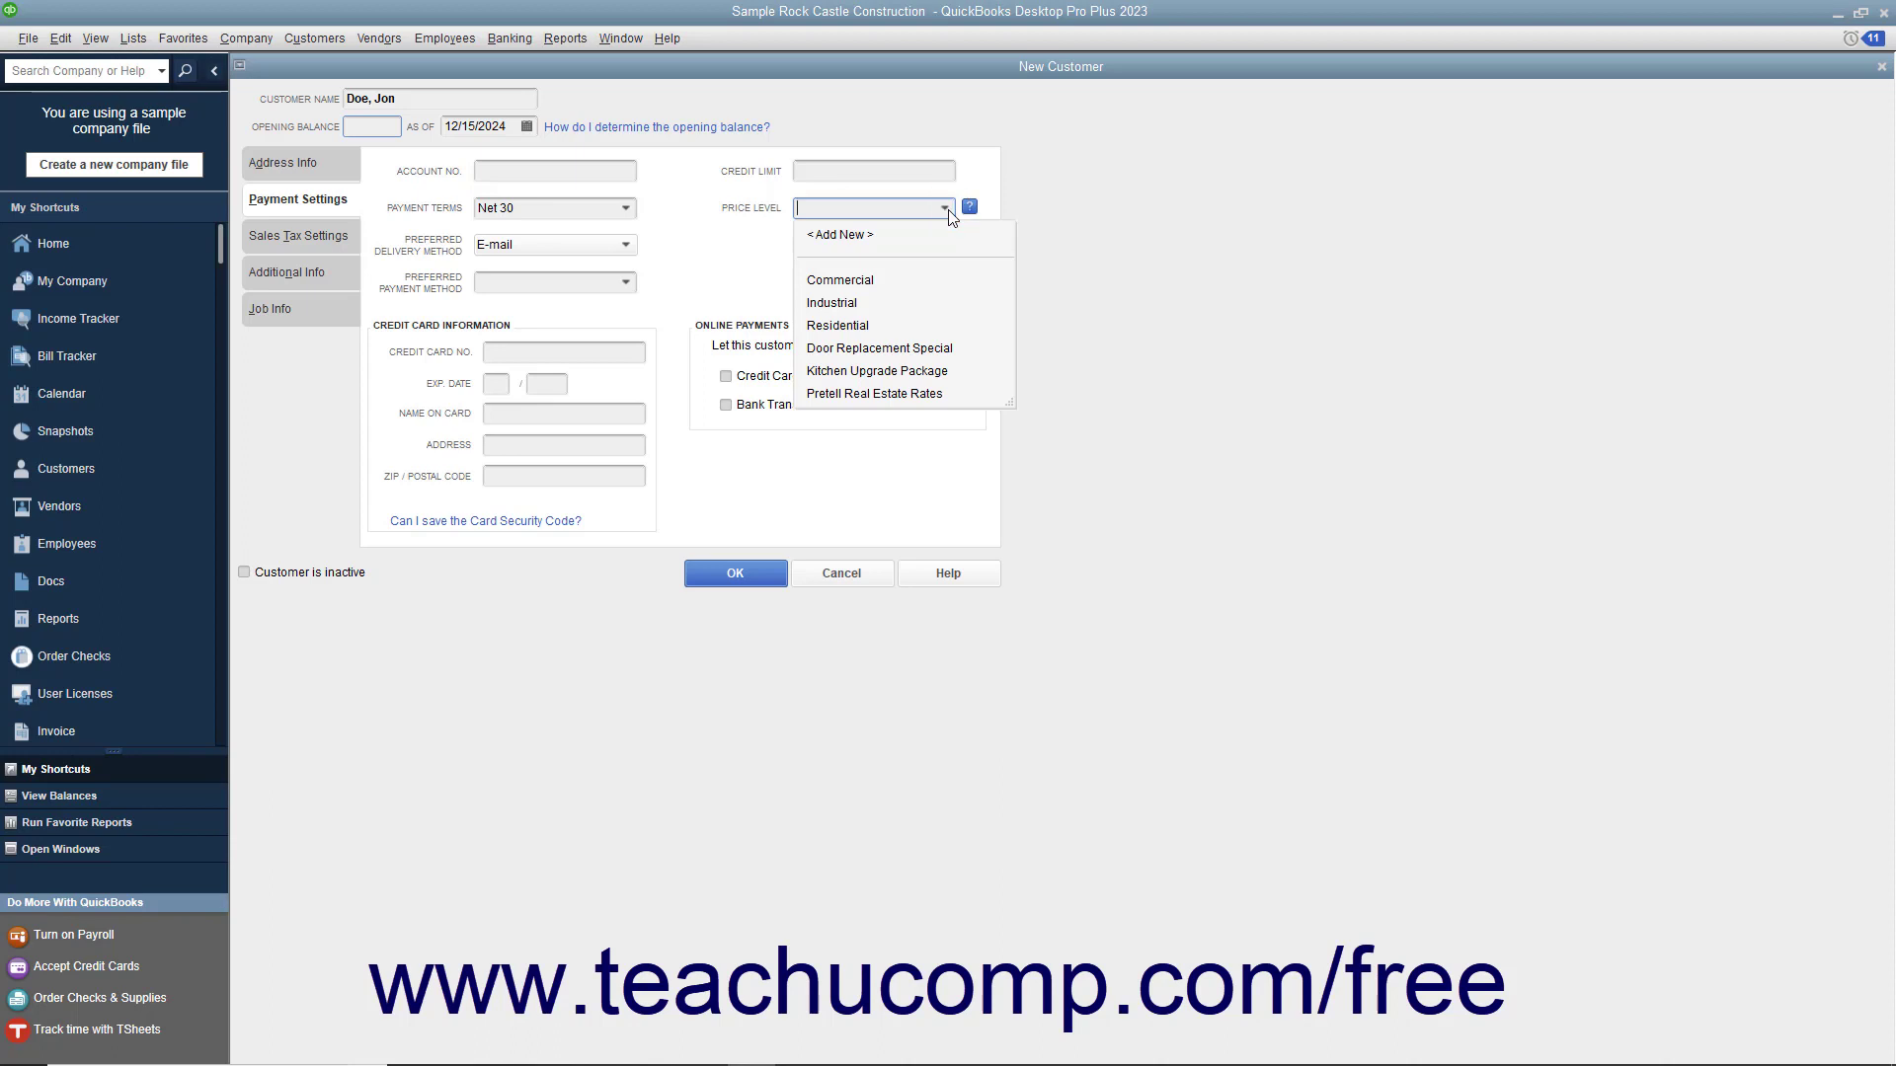
pyautogui.click(948, 211)
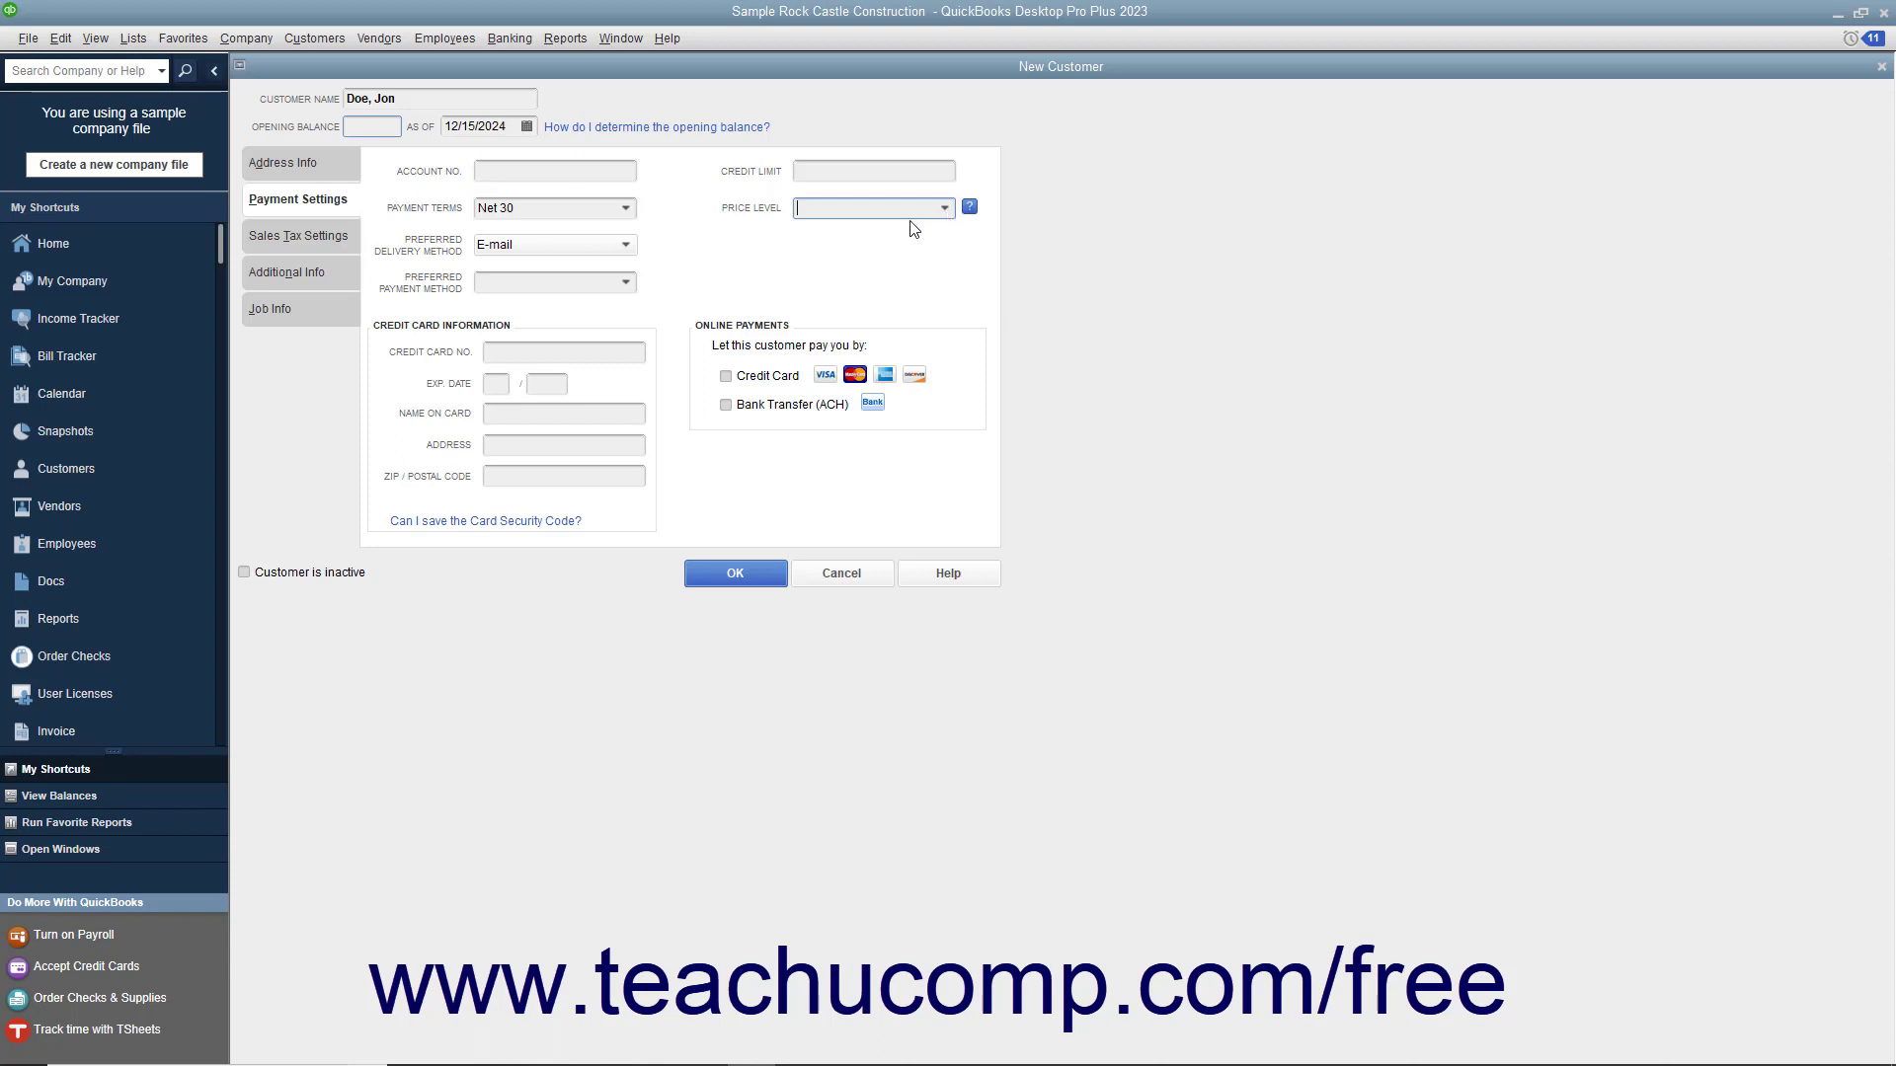
pyautogui.click(629, 255)
# Set delivery method to Mail and payment method to Check, declining online credit card payments.
pyautogui.click(609, 286)
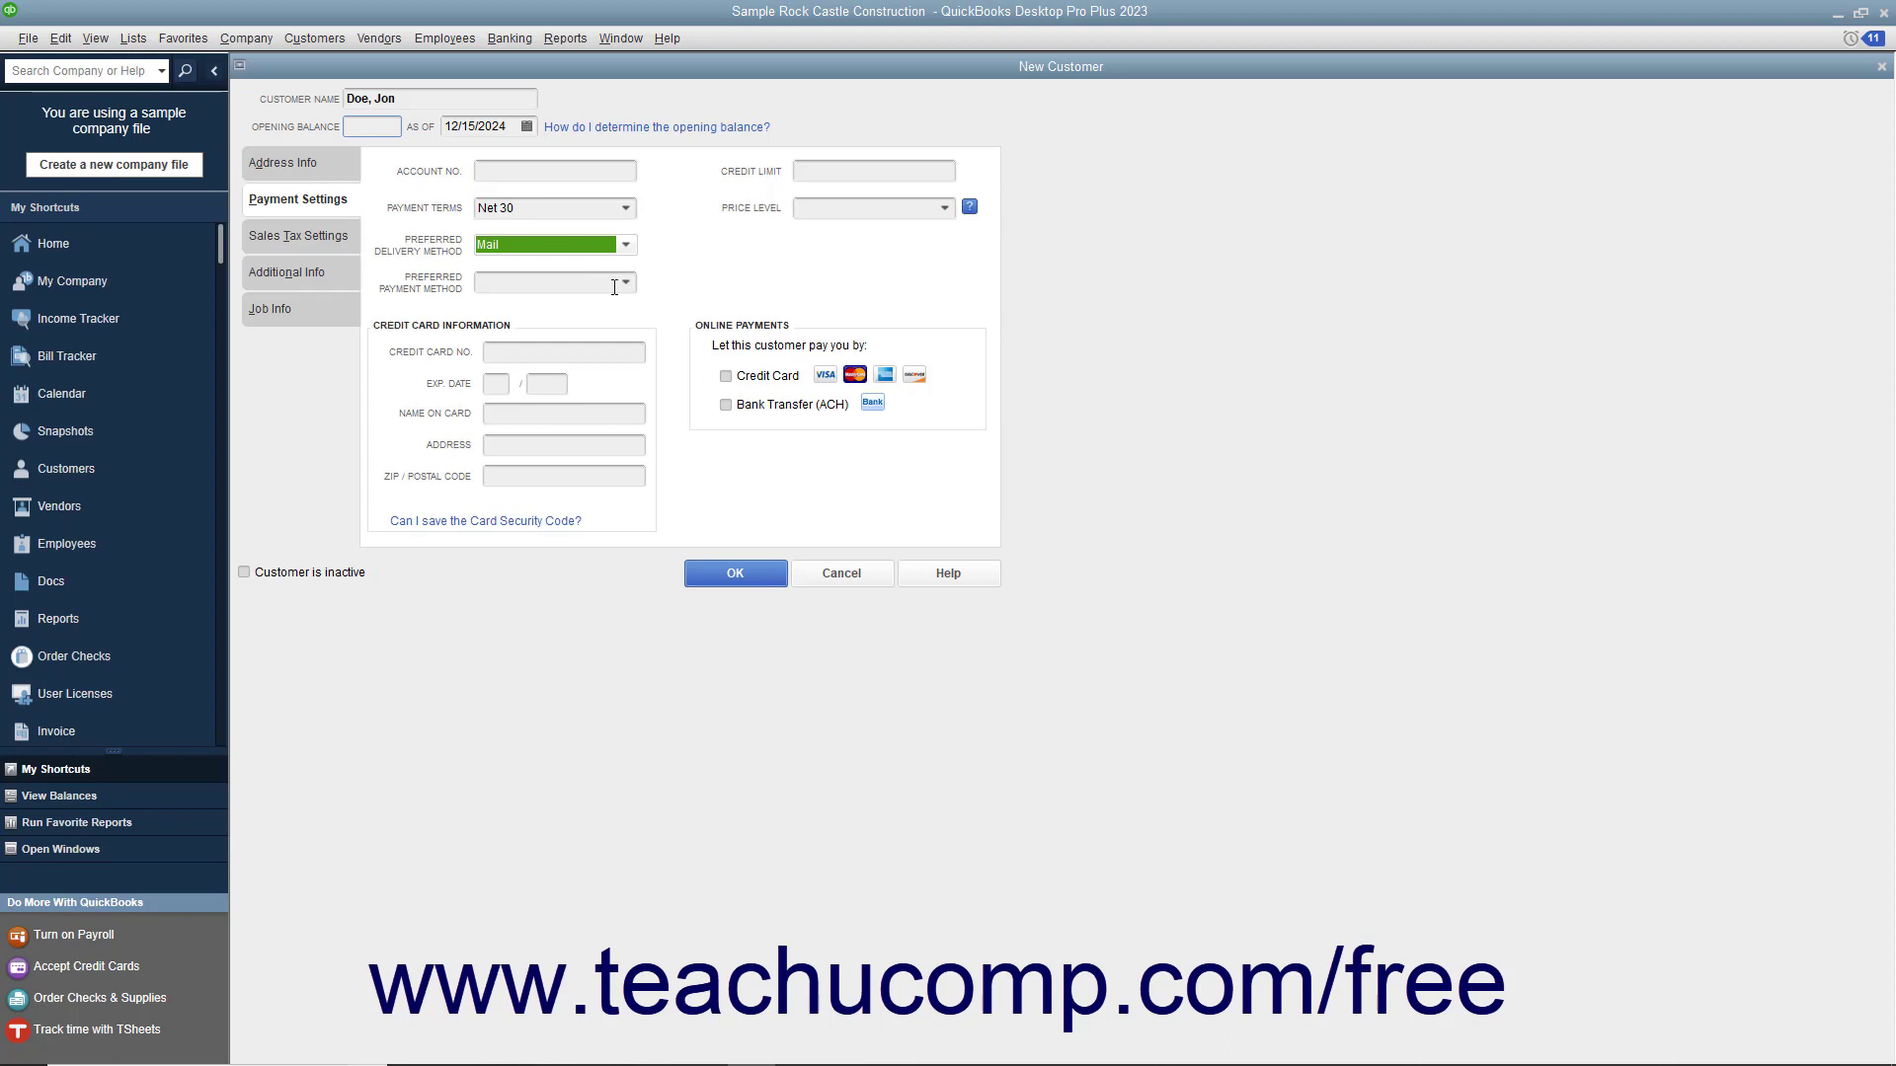
pyautogui.click(625, 284)
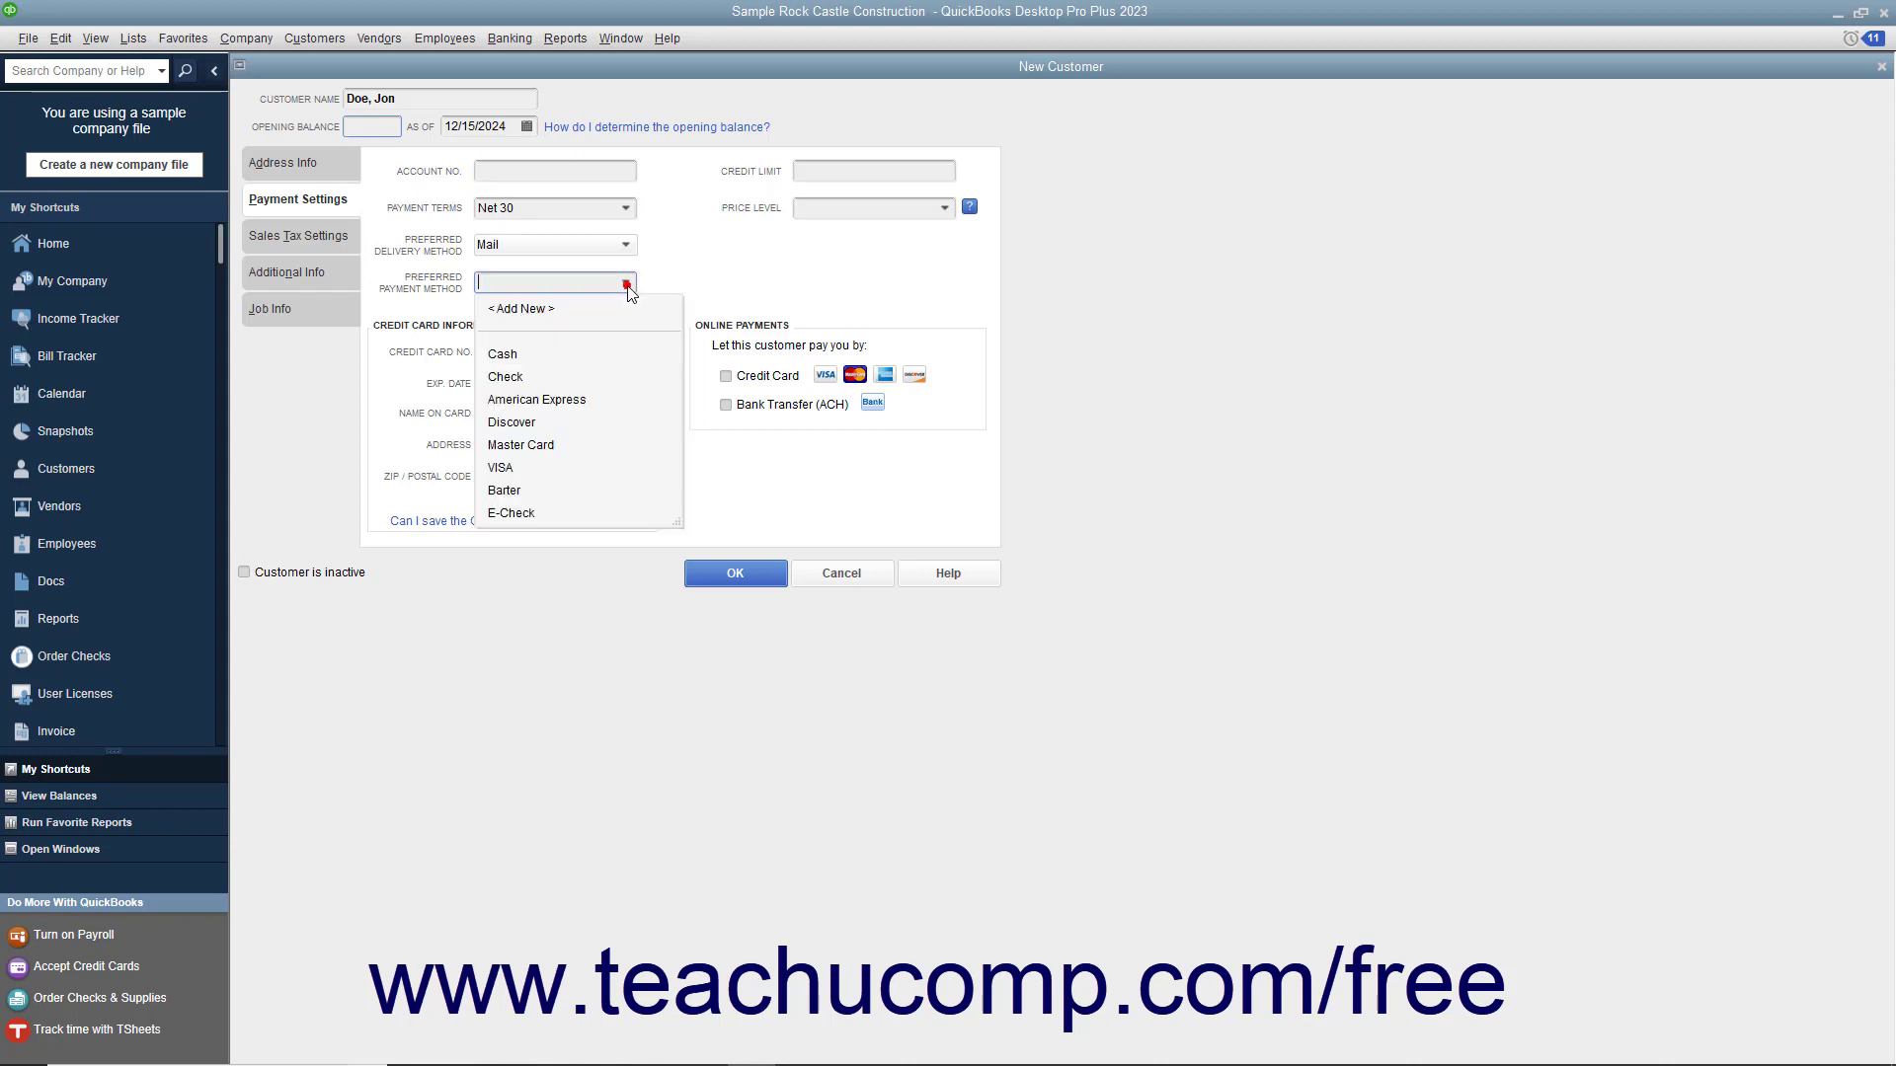
pyautogui.click(524, 379)
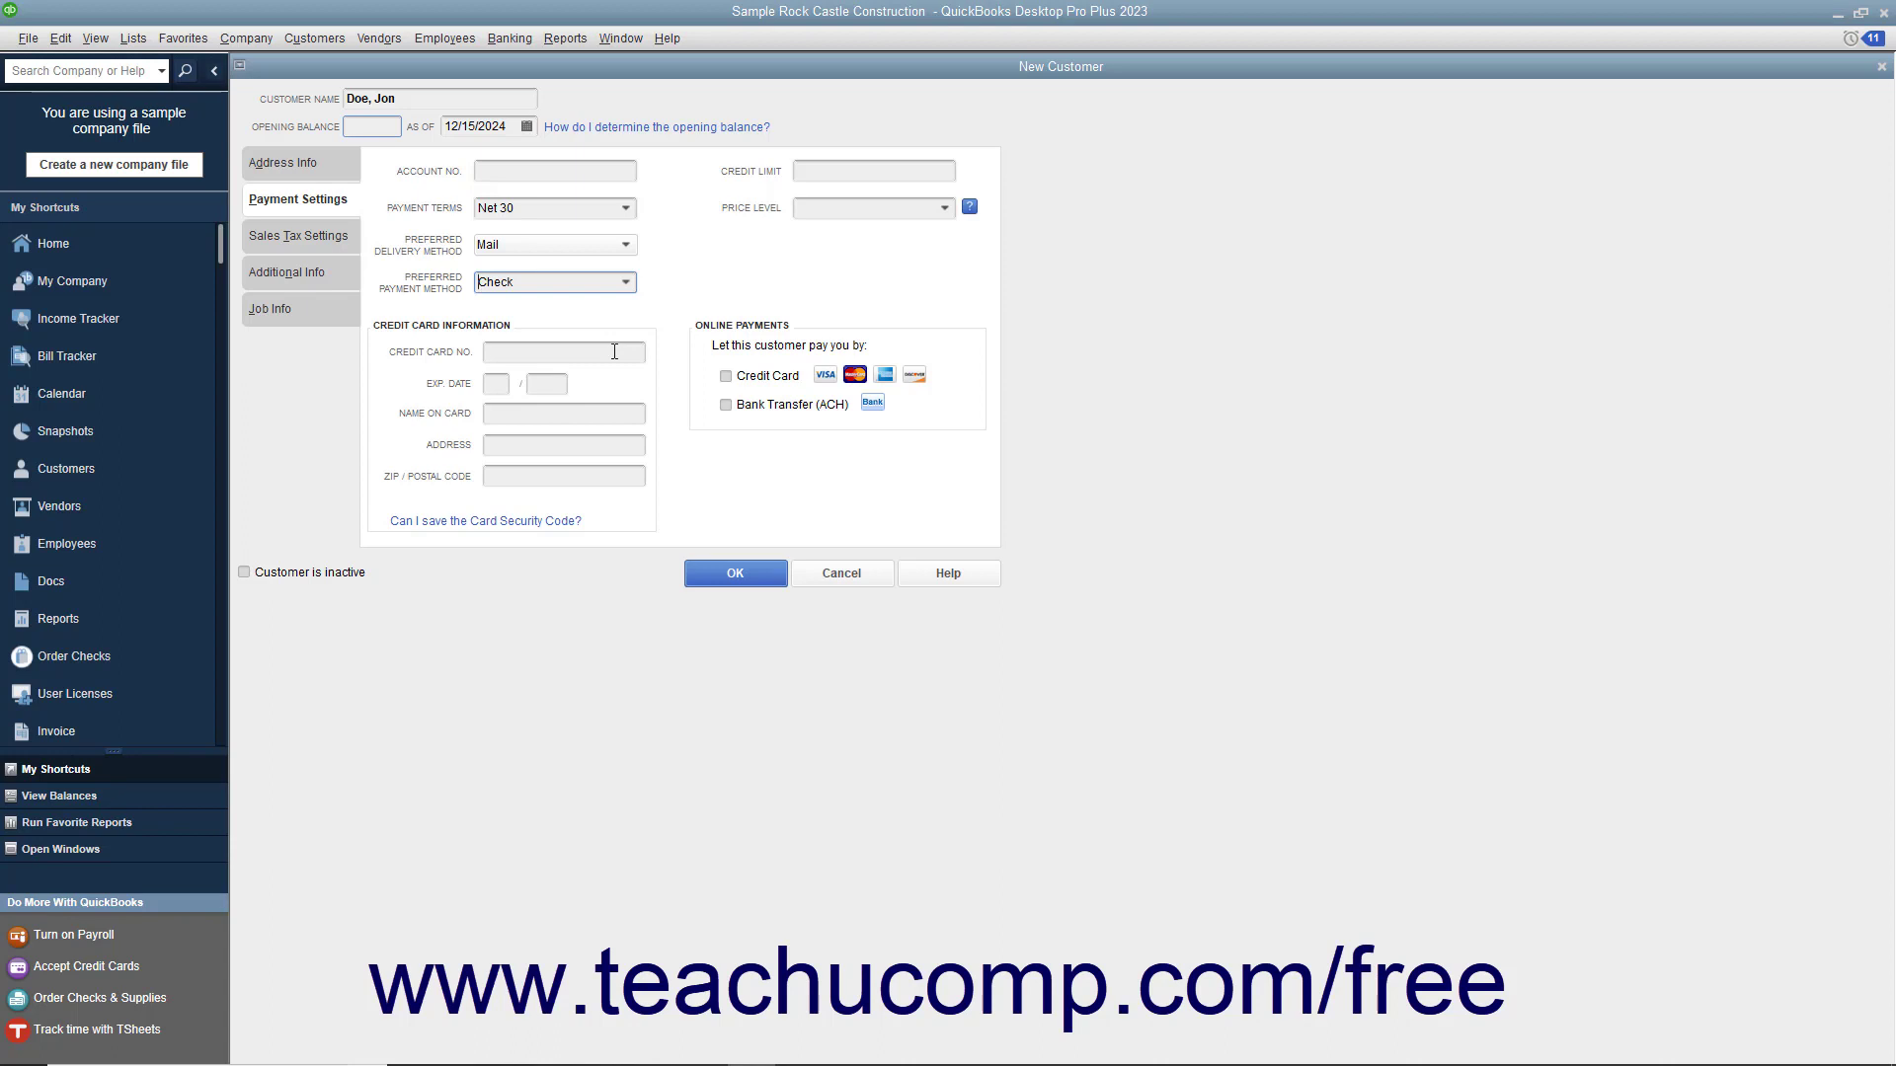
pyautogui.click(726, 377)
pyautogui.click(973, 348)
pyautogui.click(568, 353)
# In the customer's sales tax settings, change the tax code from Tax to Non with no tax item.
pyautogui.click(335, 244)
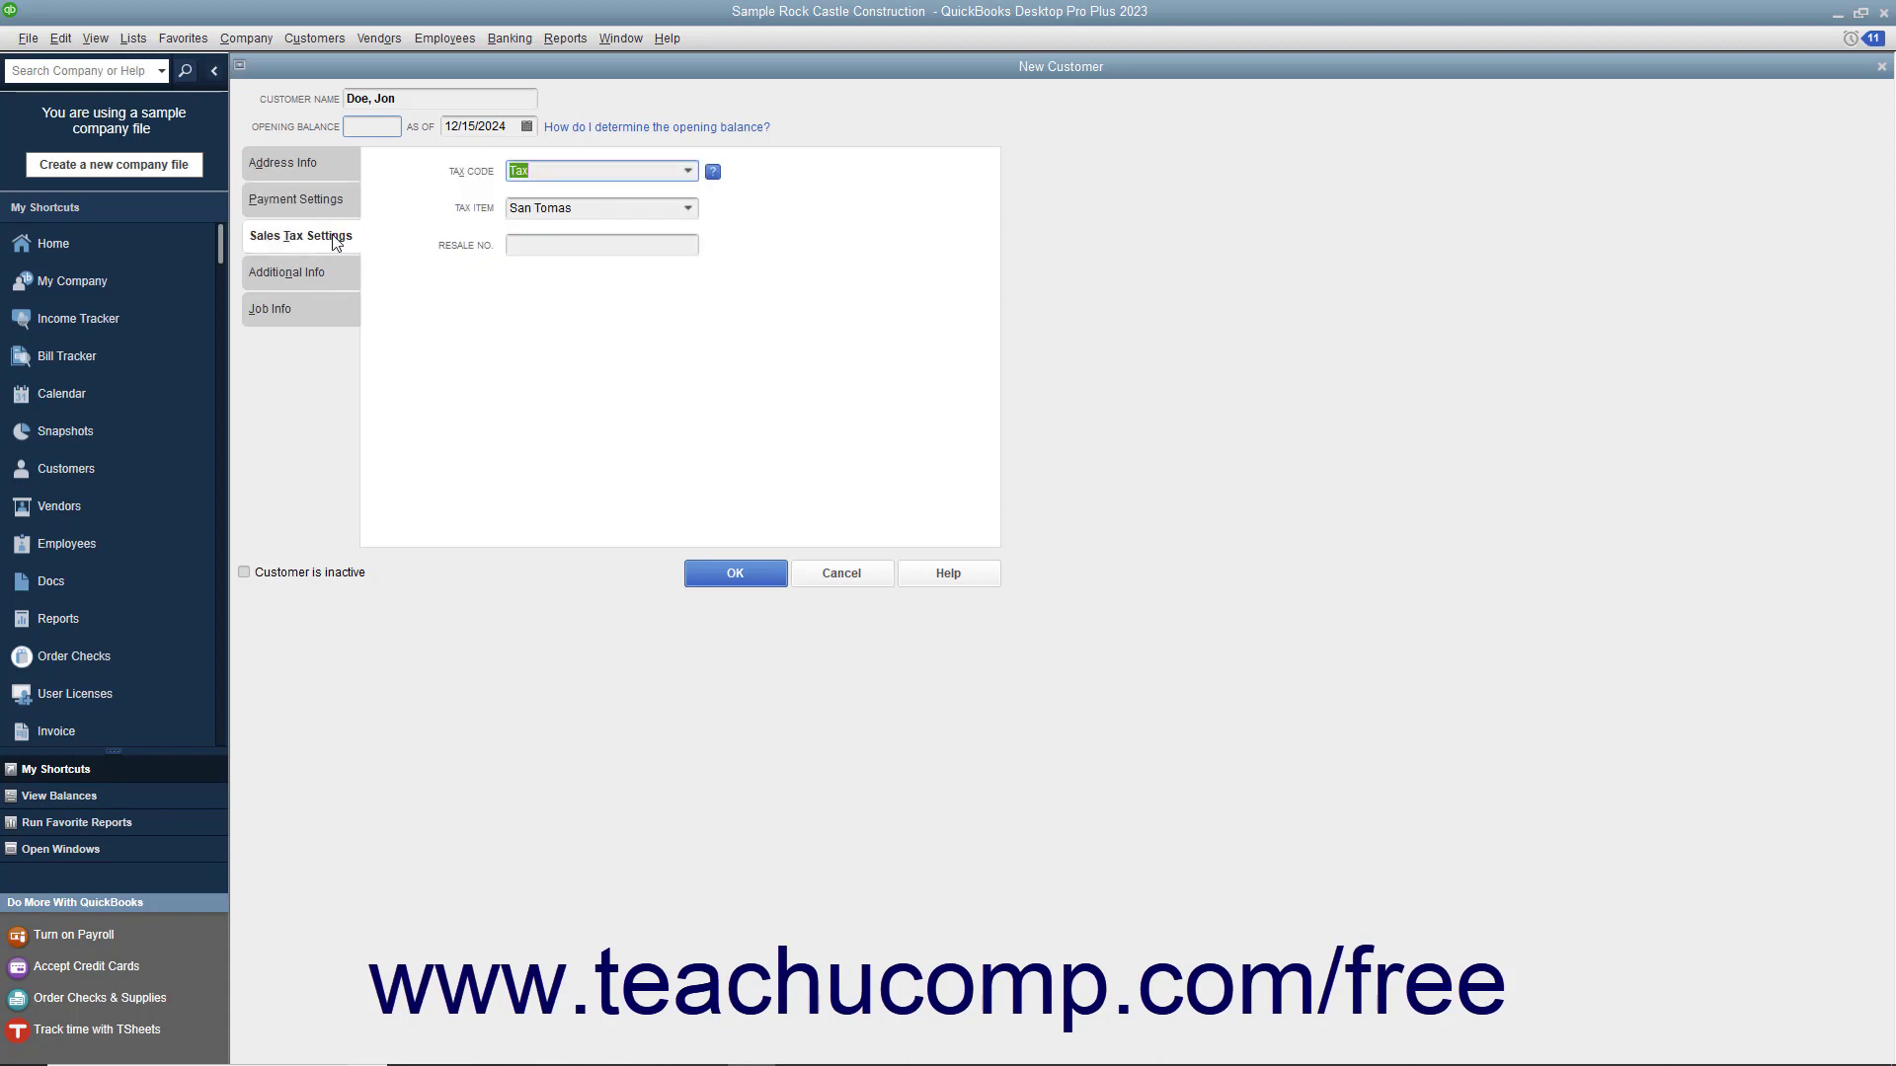
pyautogui.click(687, 172)
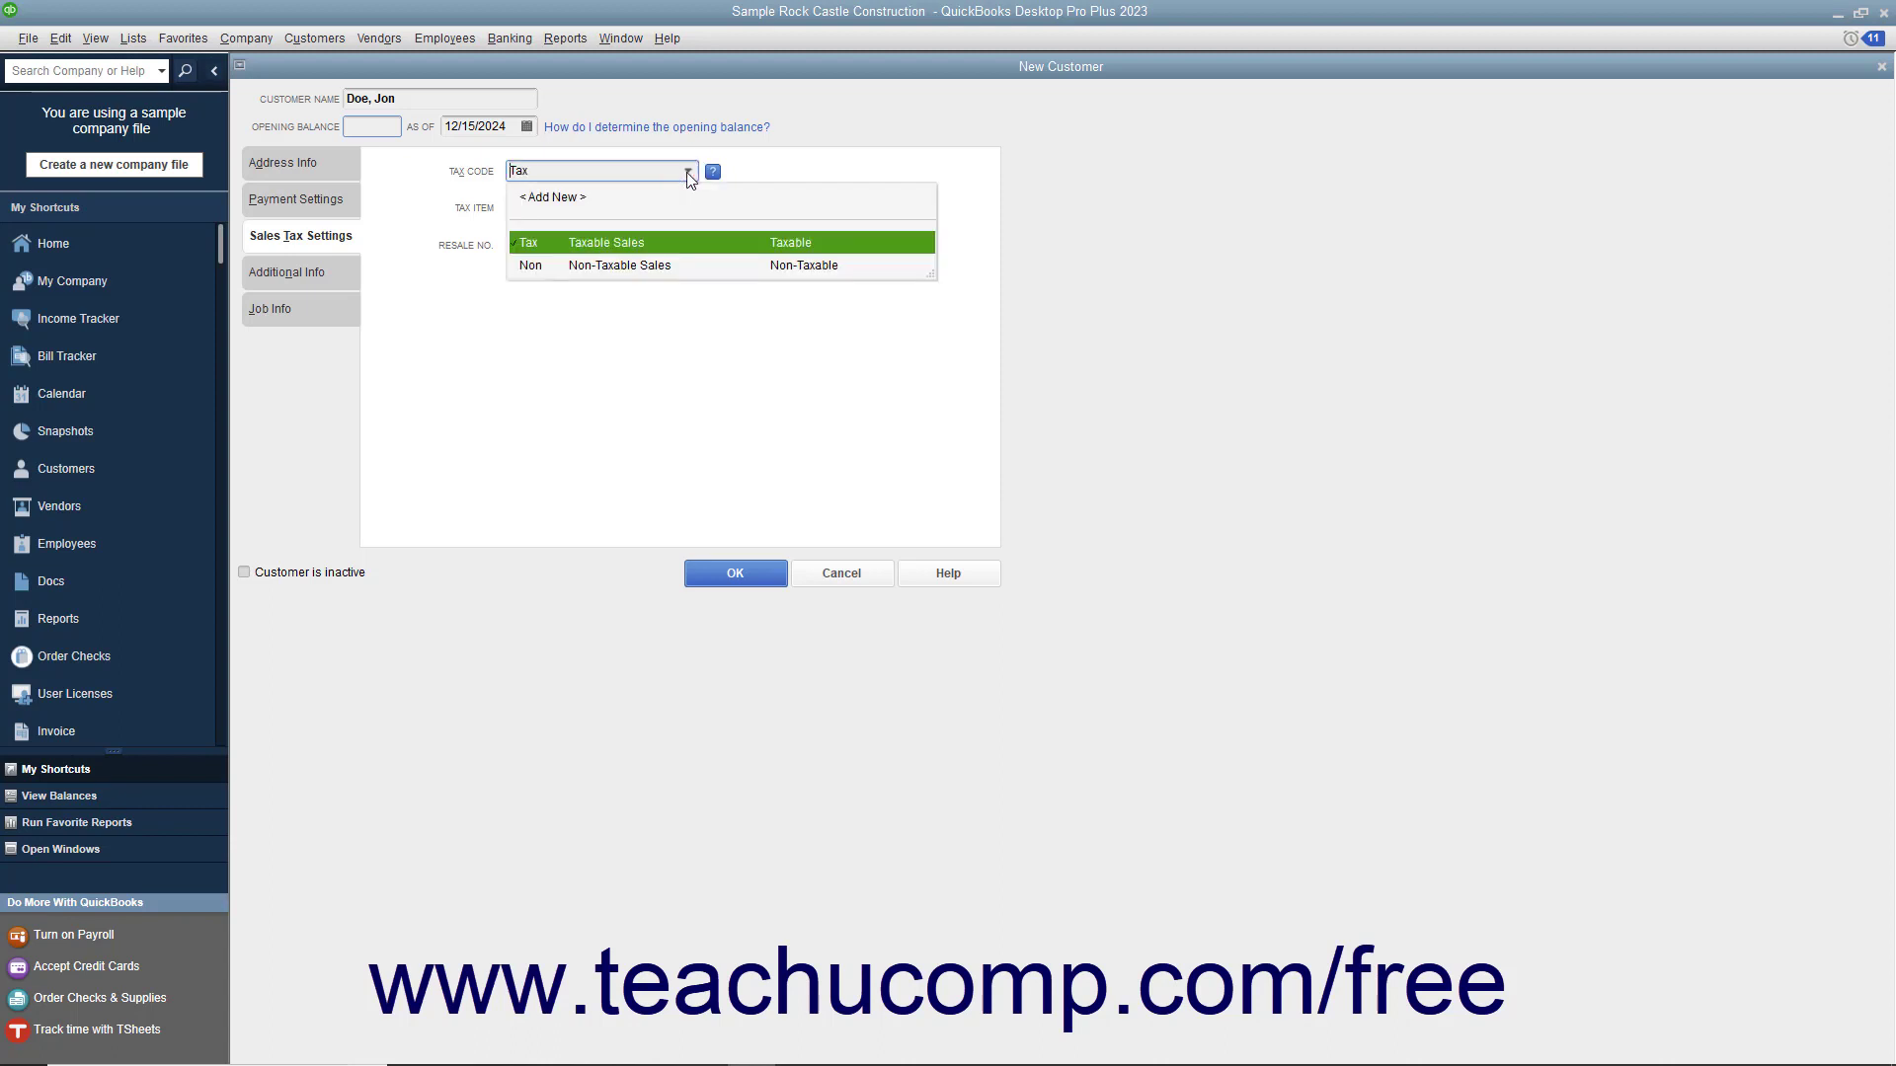
pyautogui.click(675, 244)
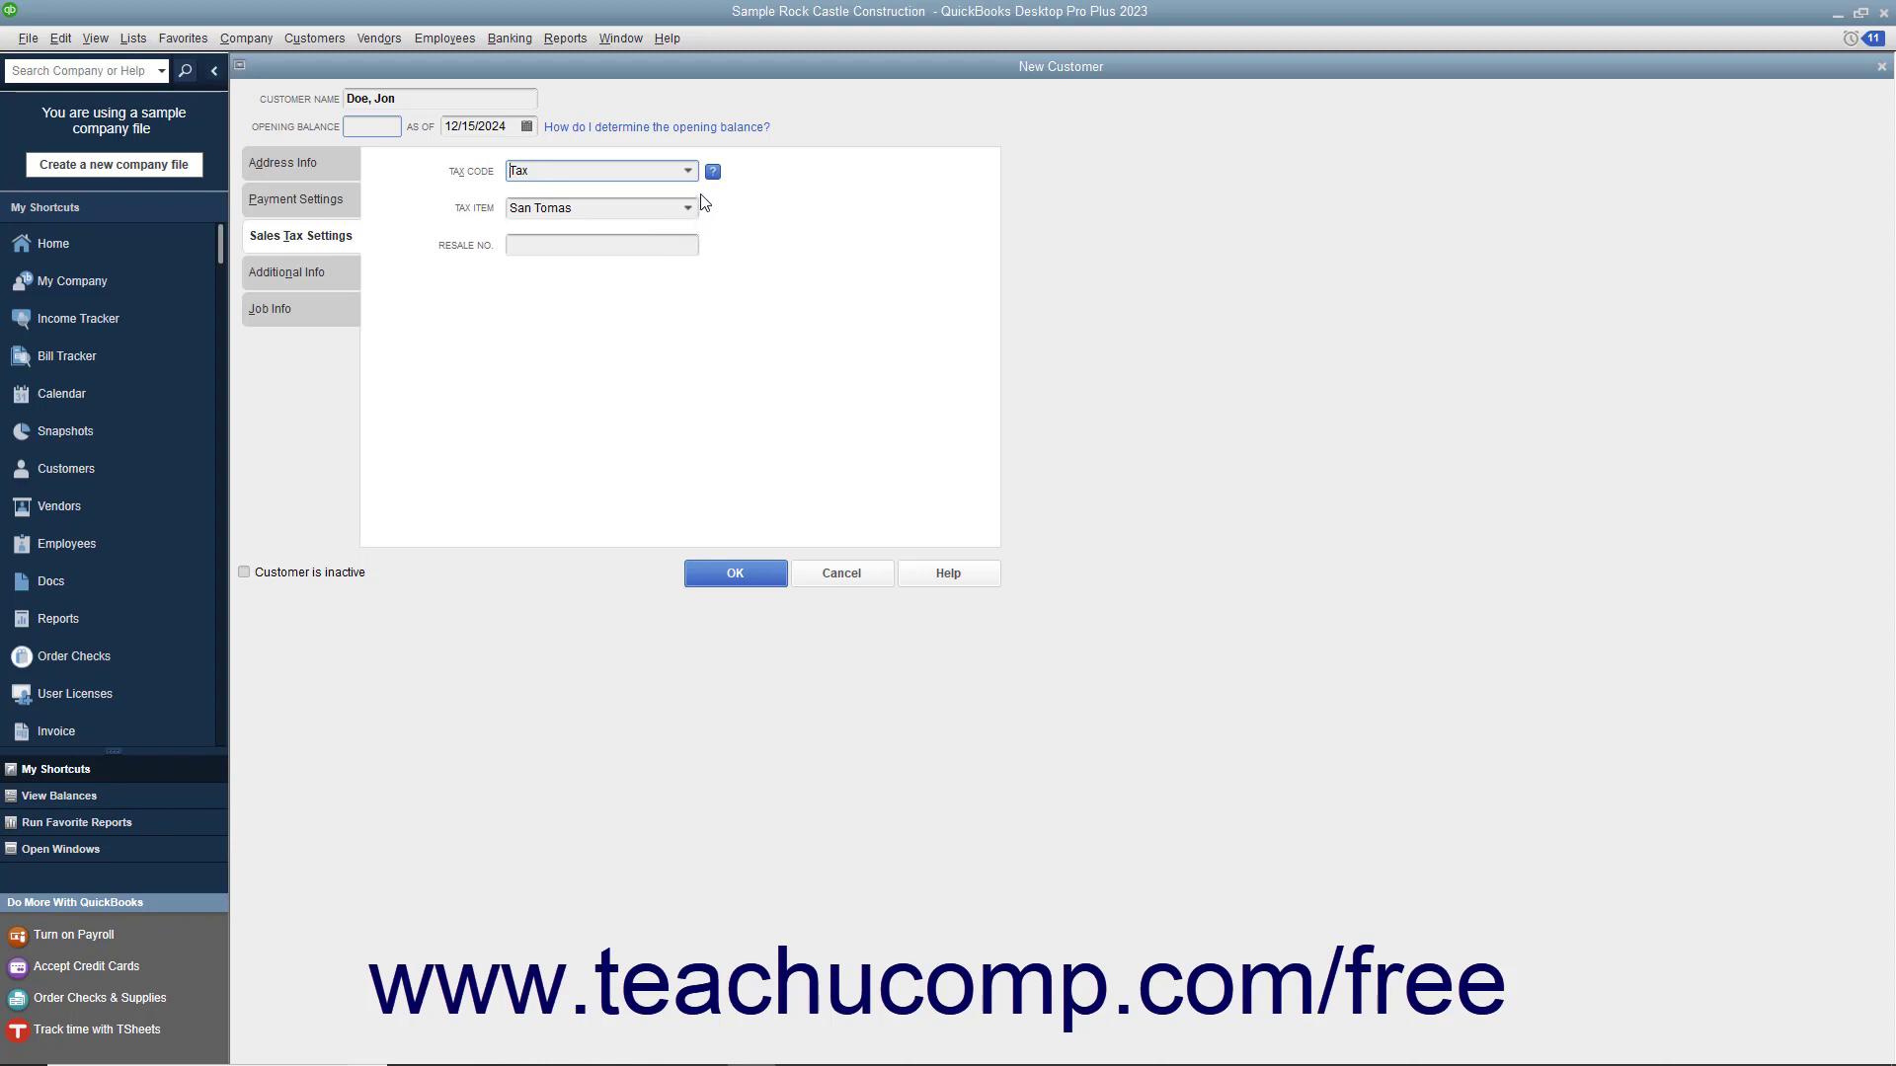
pyautogui.click(690, 209)
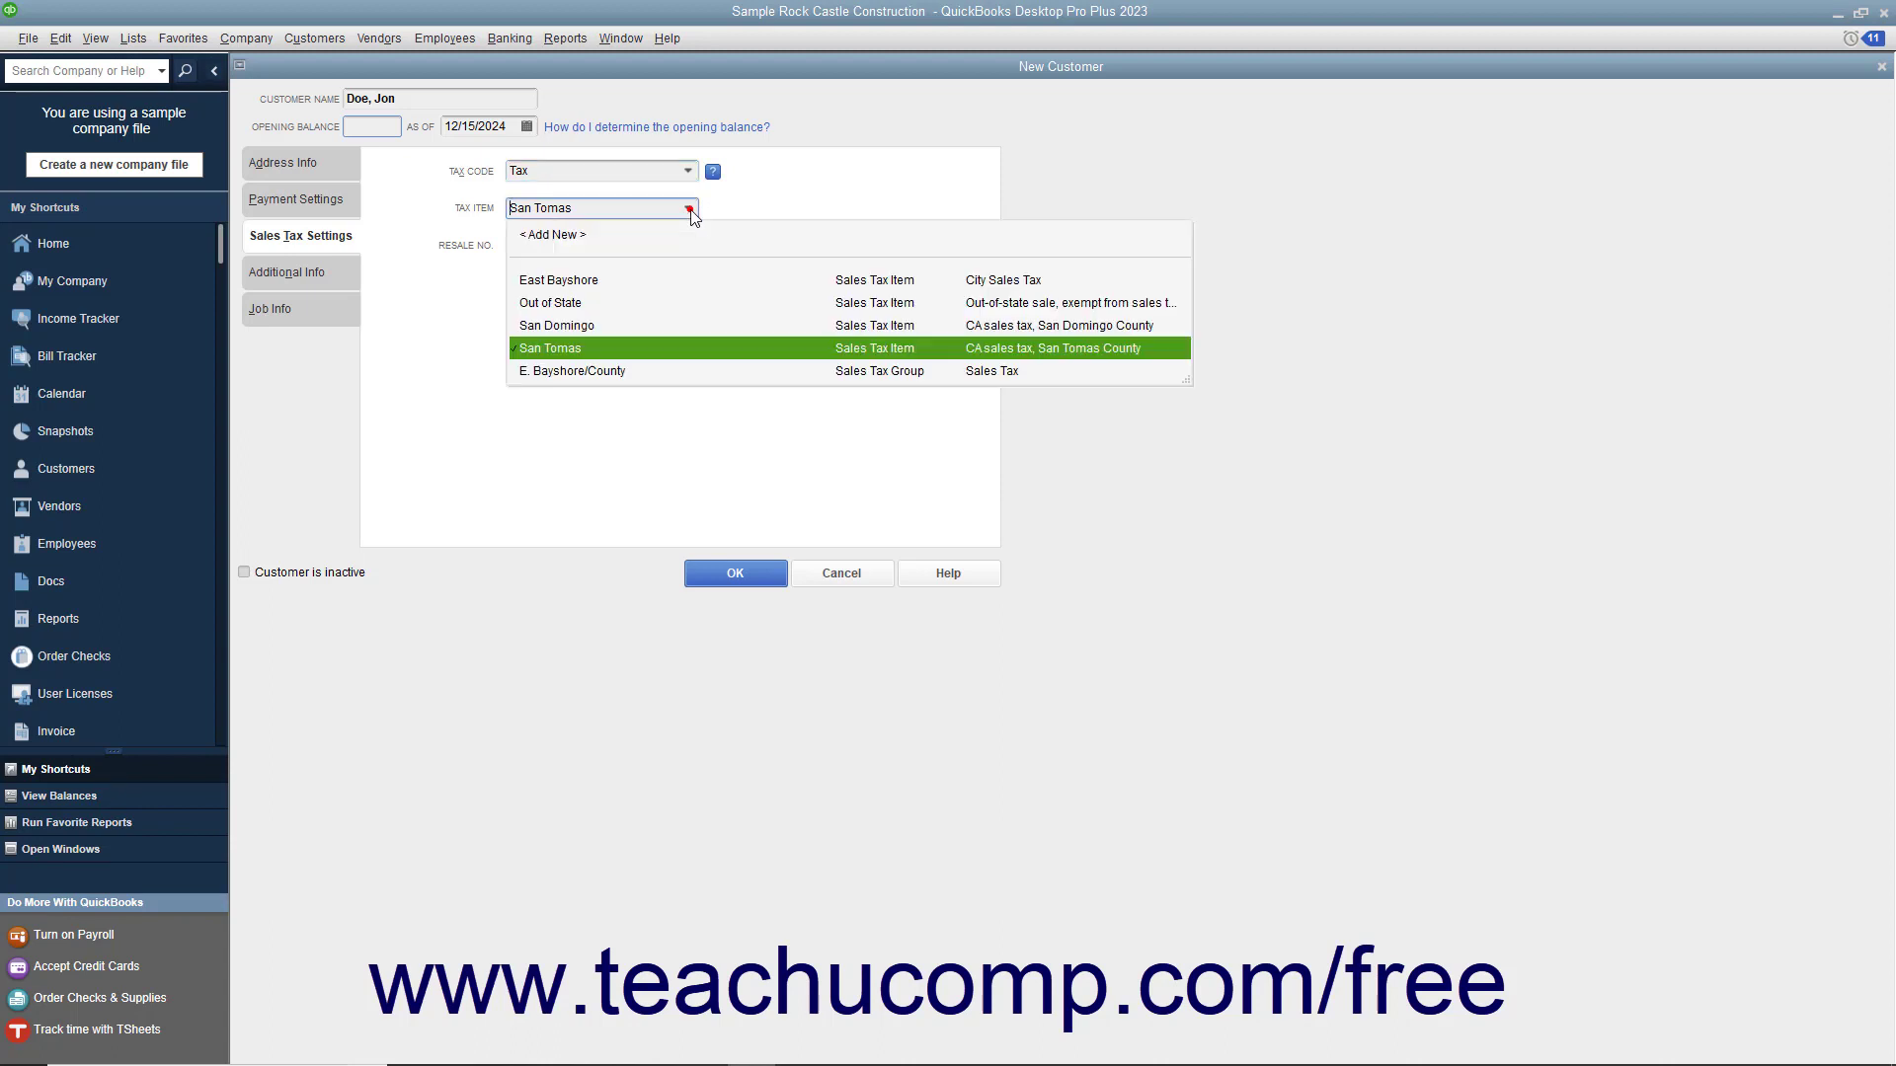
pyautogui.click(689, 209)
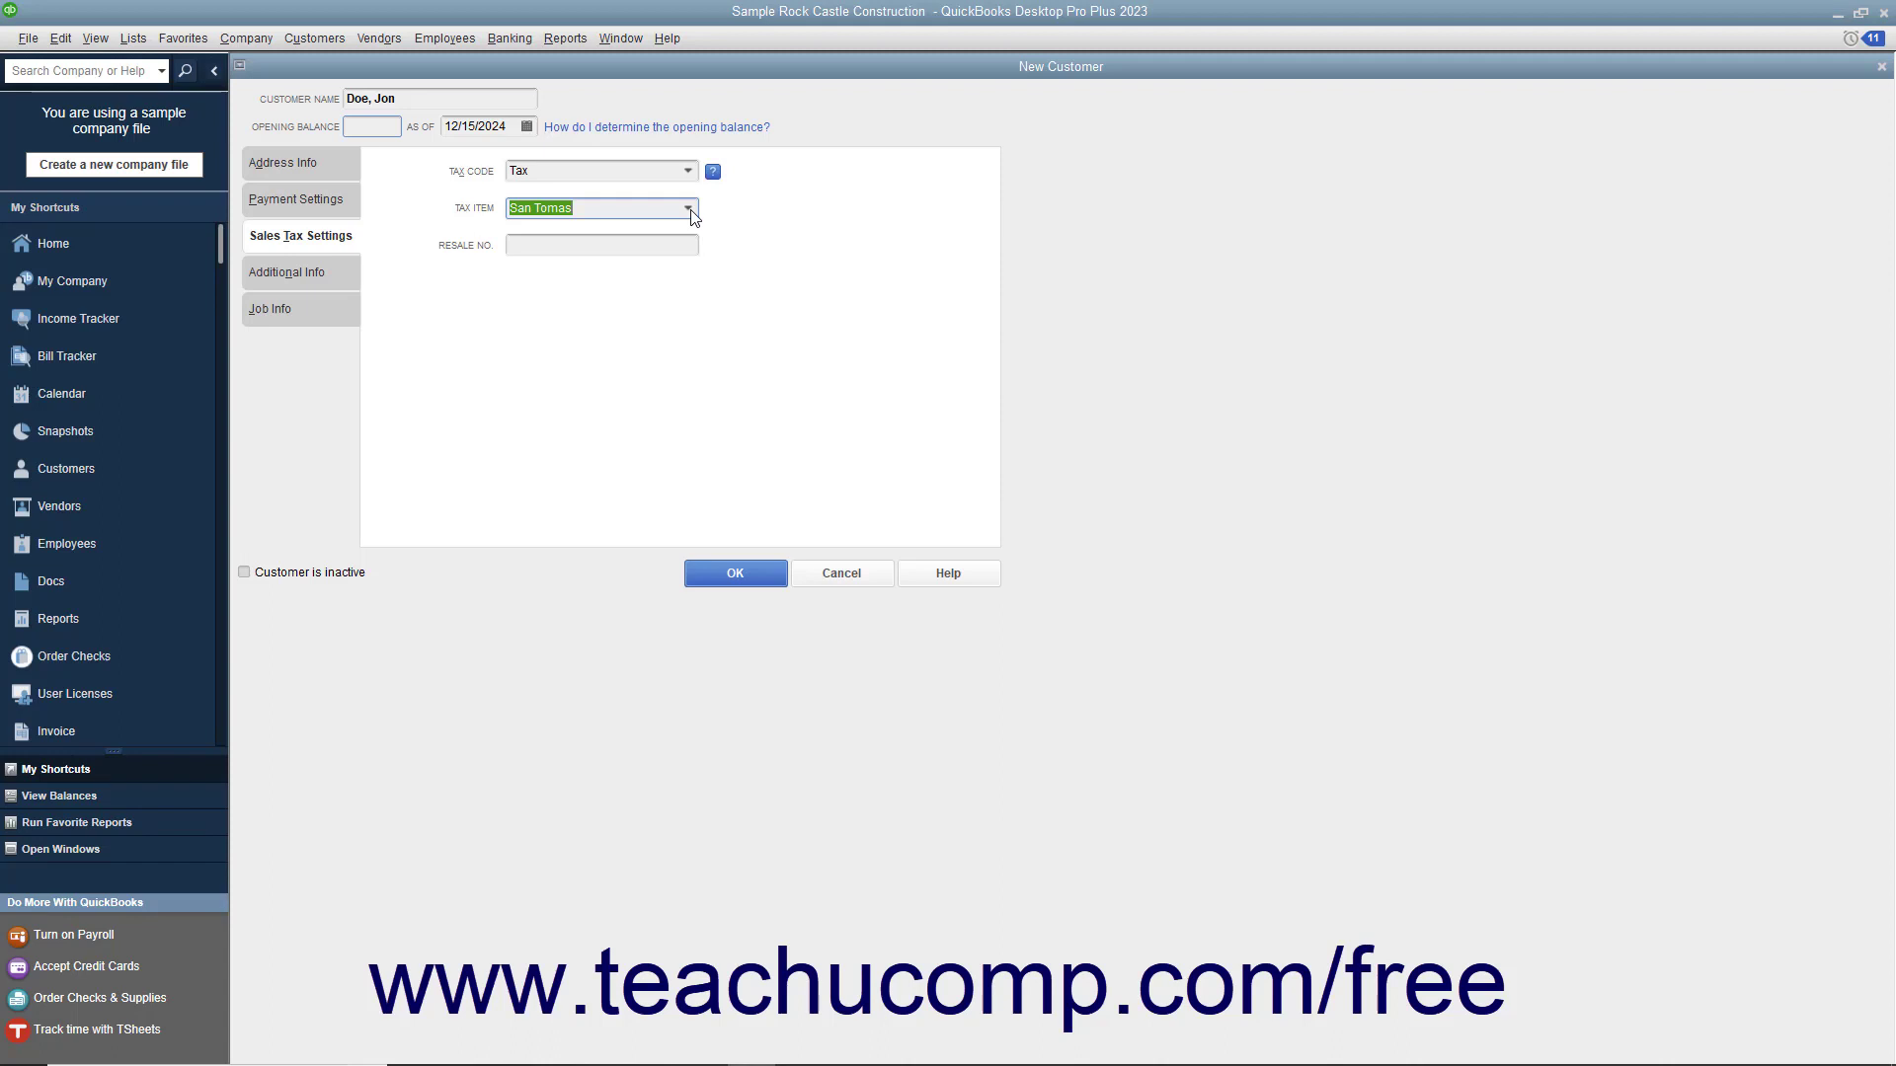
pyautogui.press('Delete')
pyautogui.press('Tab')
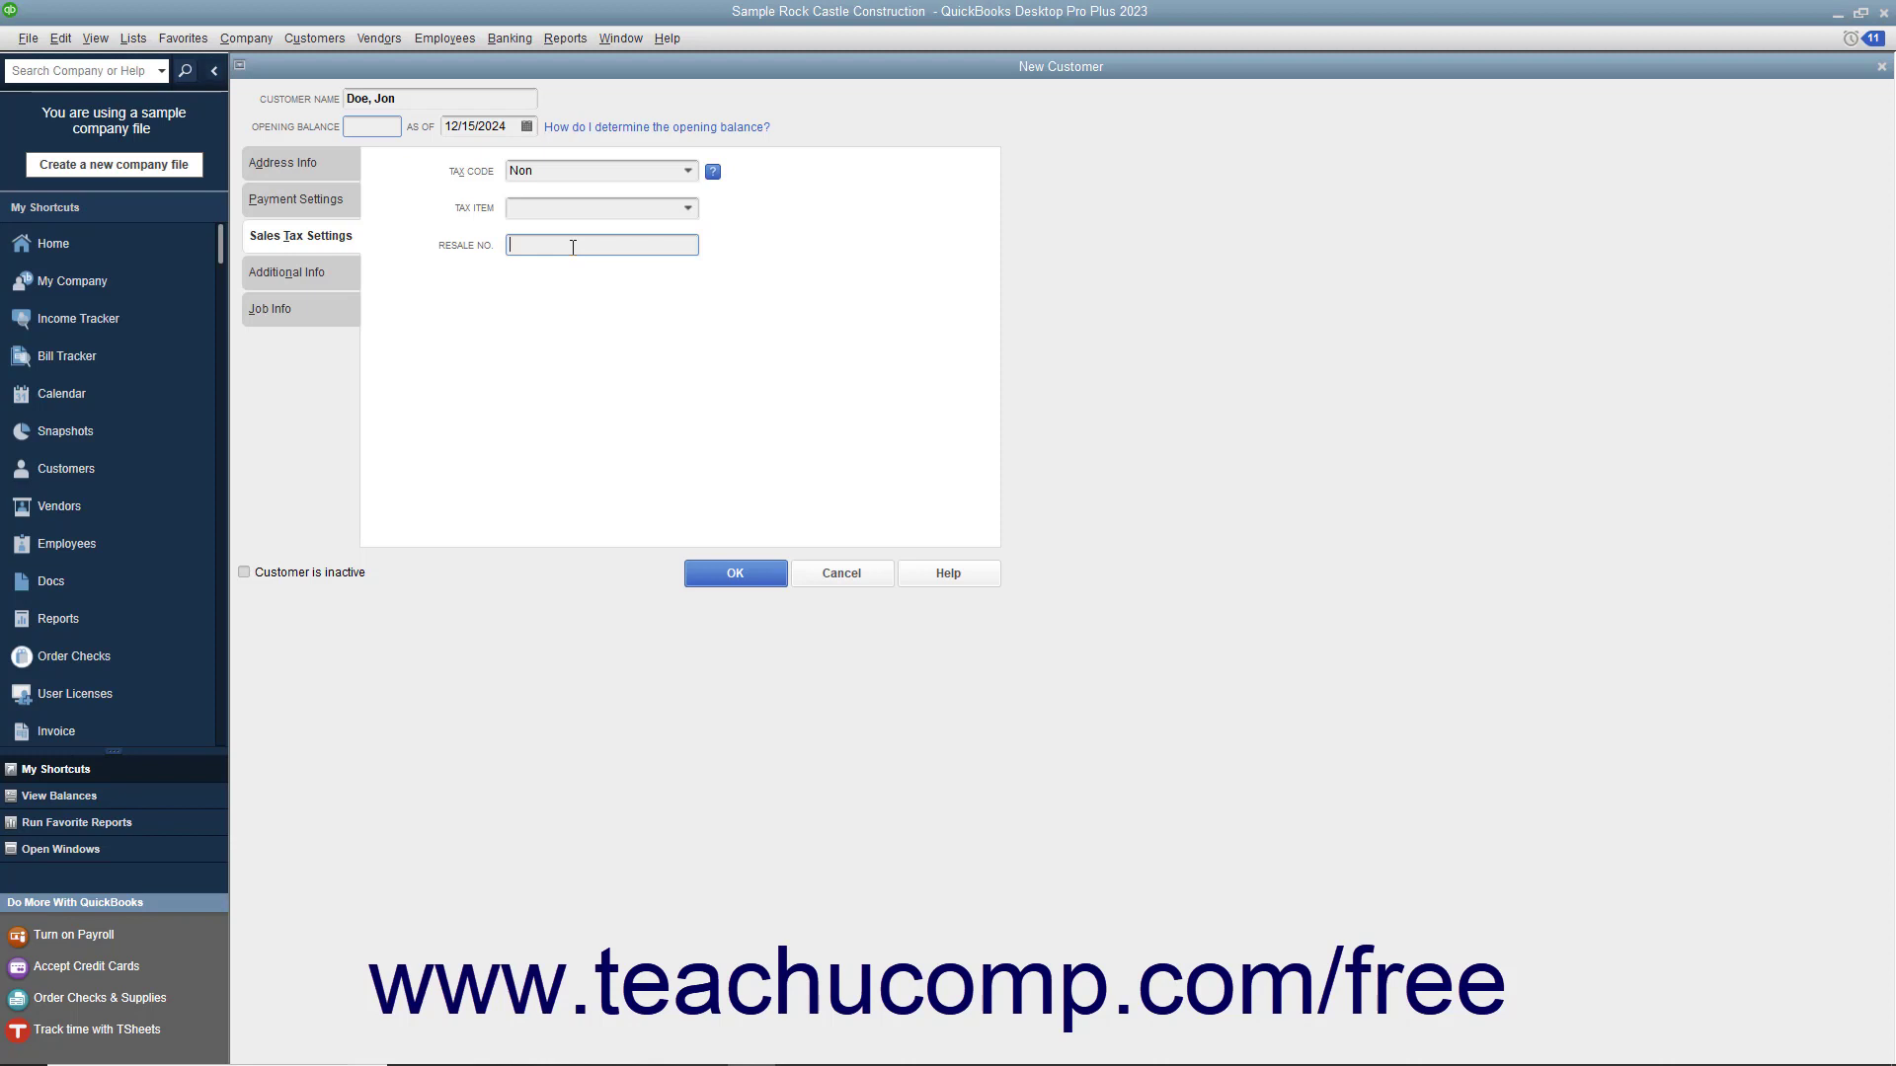
pyautogui.click(326, 277)
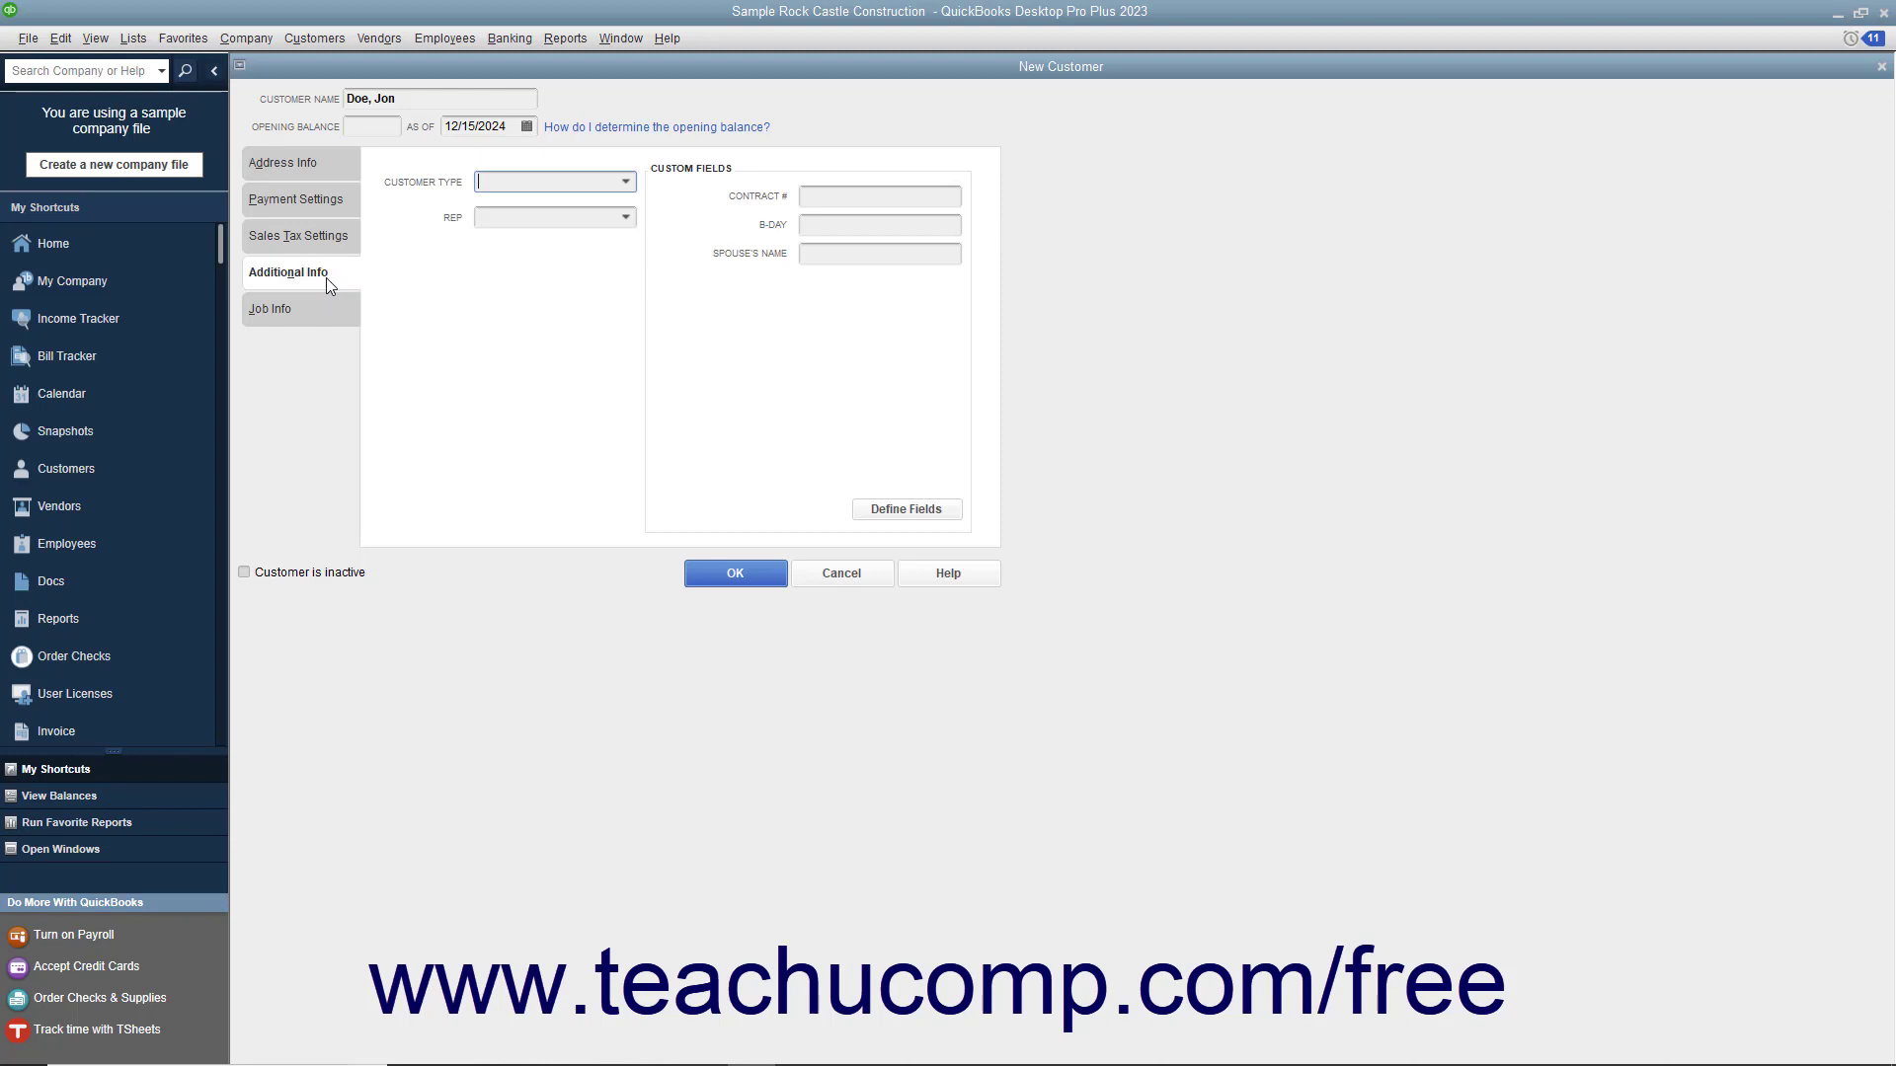
# Leave Customer Type and Rep empty on Additional Info and save the new customer record.
pyautogui.click(624, 184)
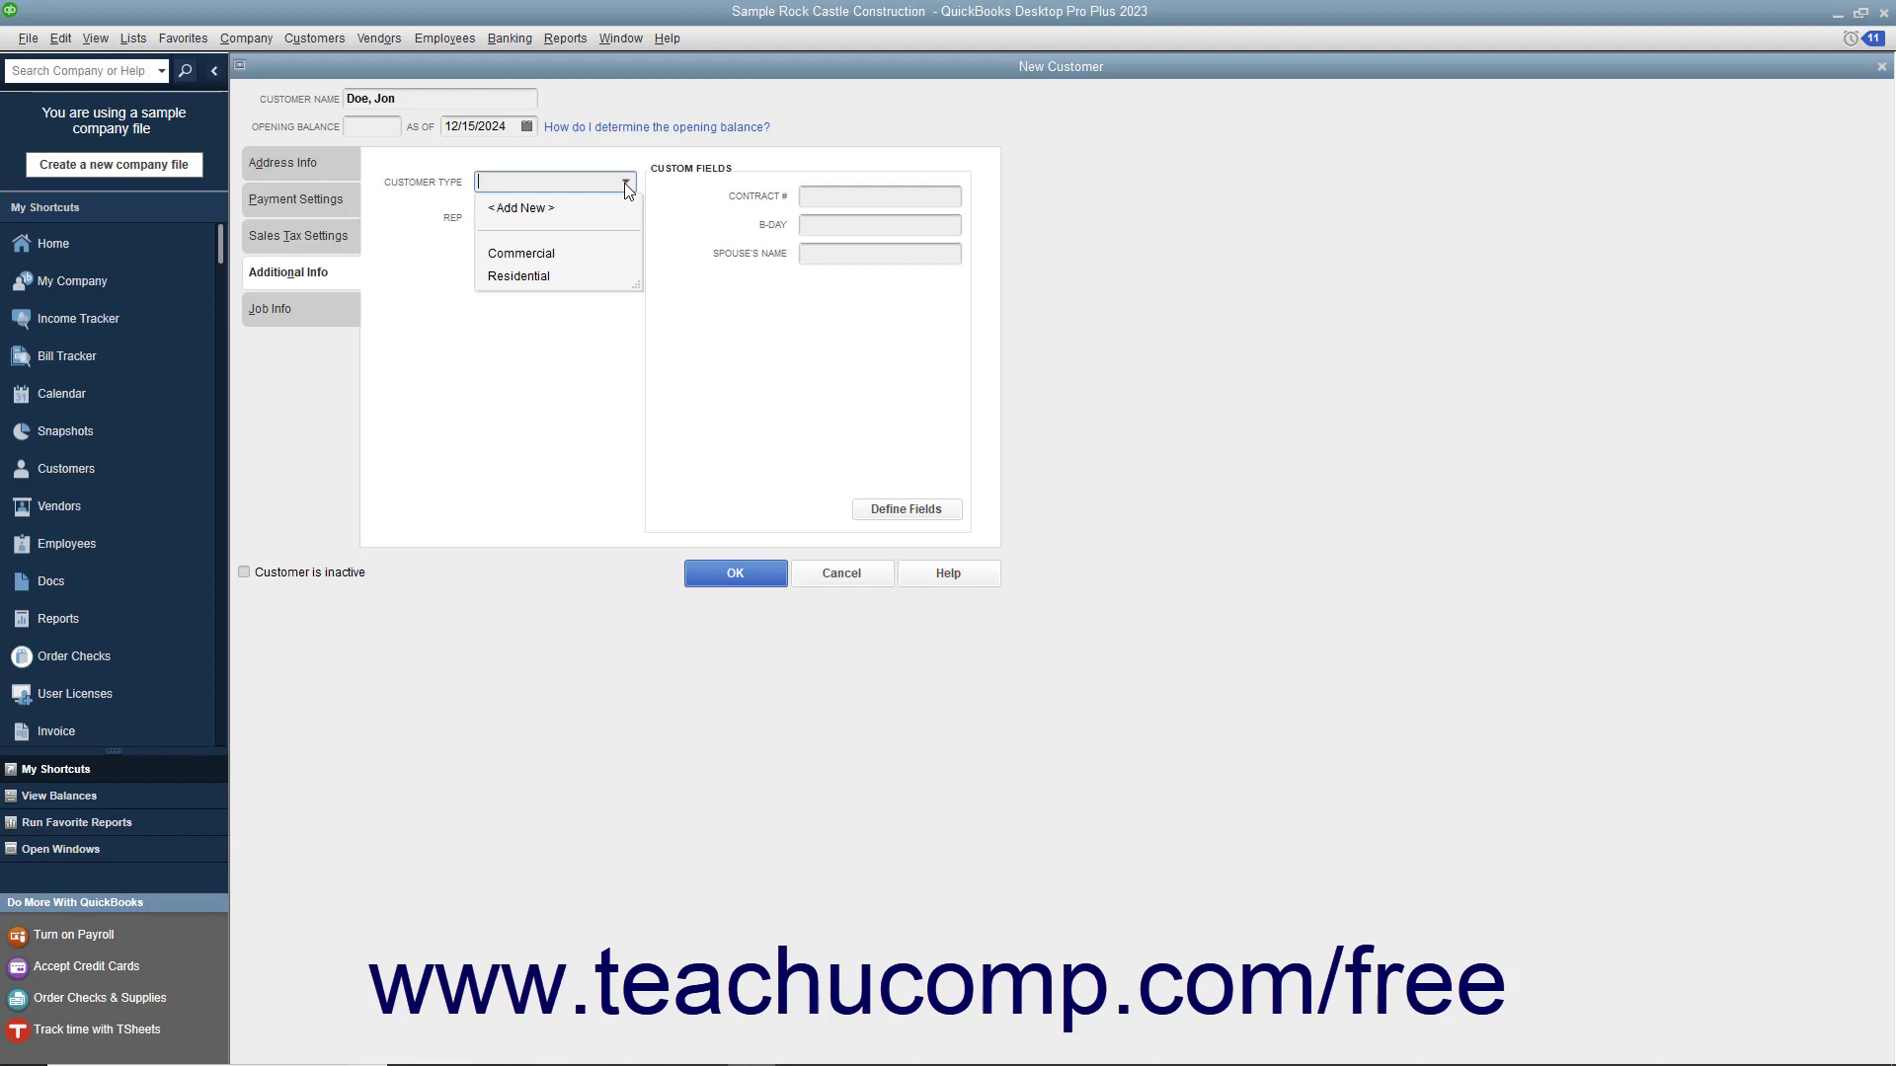
pyautogui.click(626, 184)
pyautogui.click(624, 211)
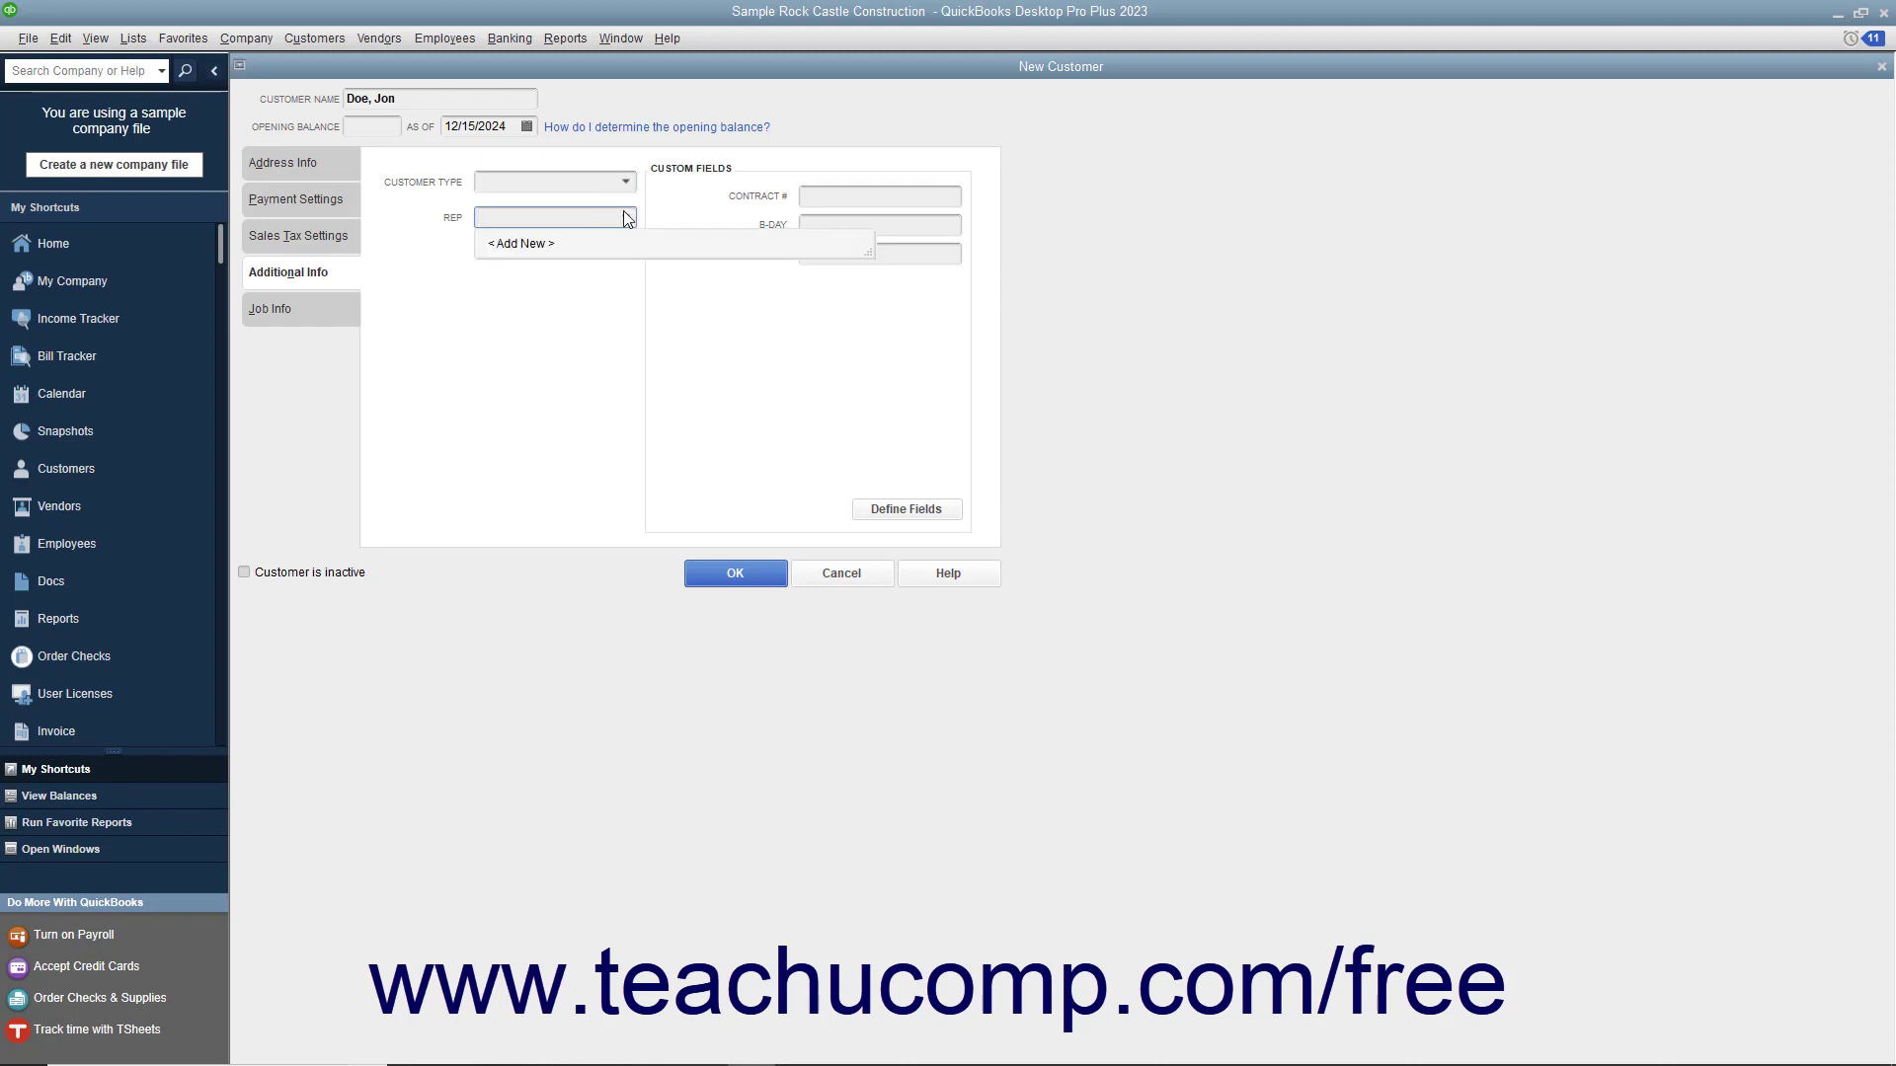
pyautogui.click(624, 212)
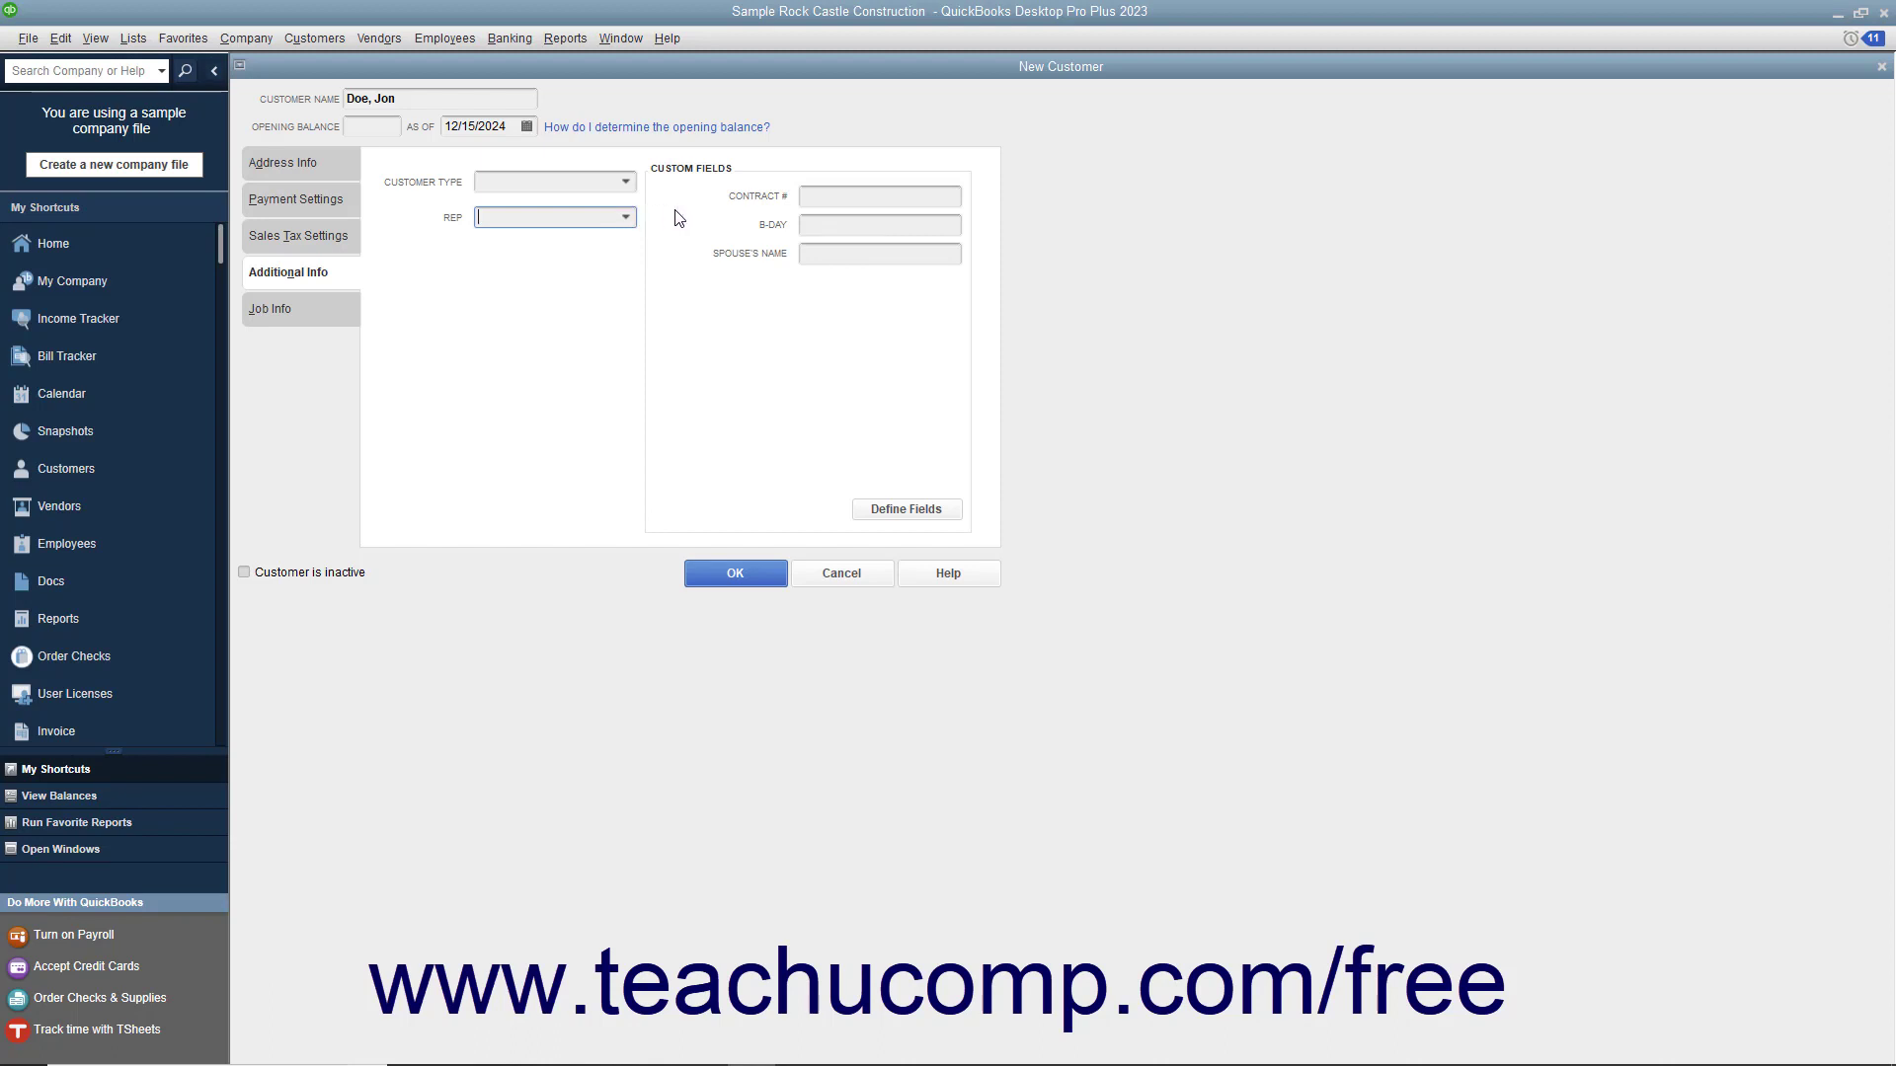
pyautogui.click(809, 195)
pyautogui.click(709, 573)
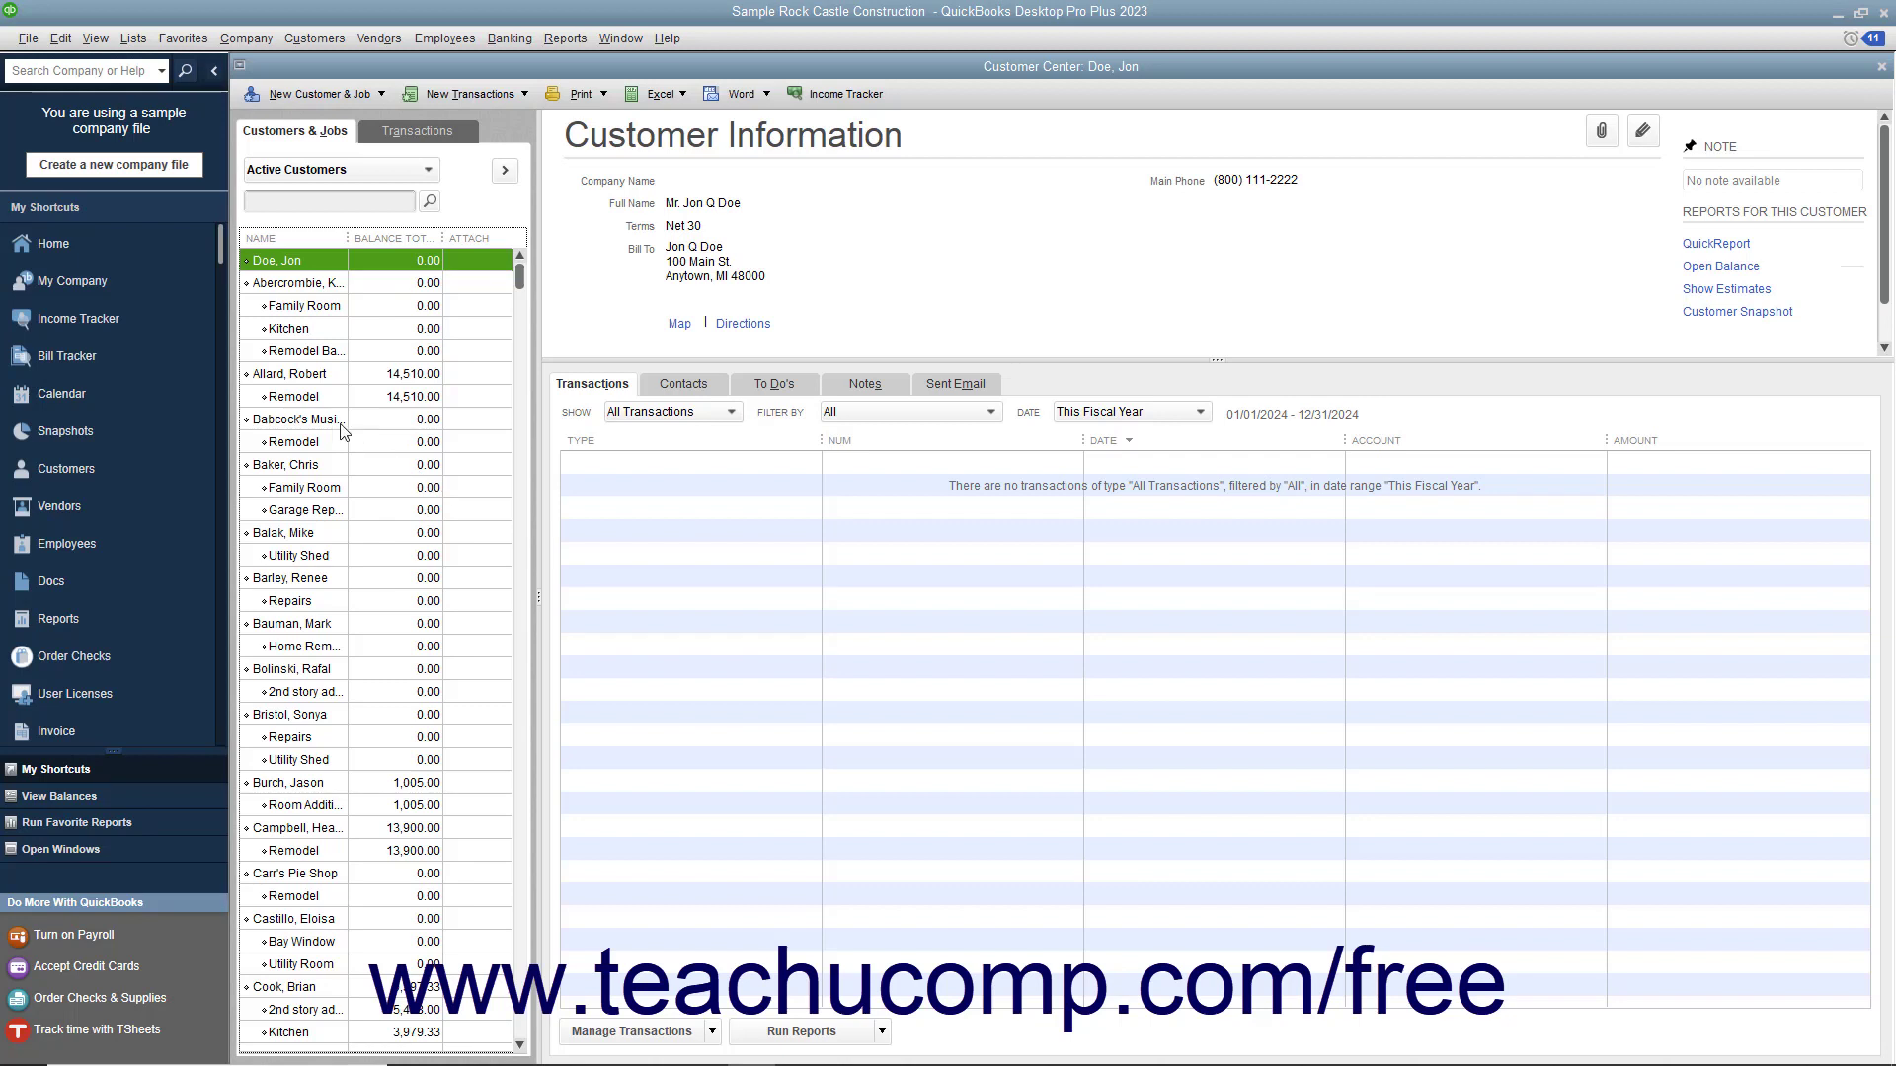
pyautogui.click(301, 264)
# Edit the new customer and change the main phone number's last digit to 1, then save.
pyautogui.rightClick(324, 259)
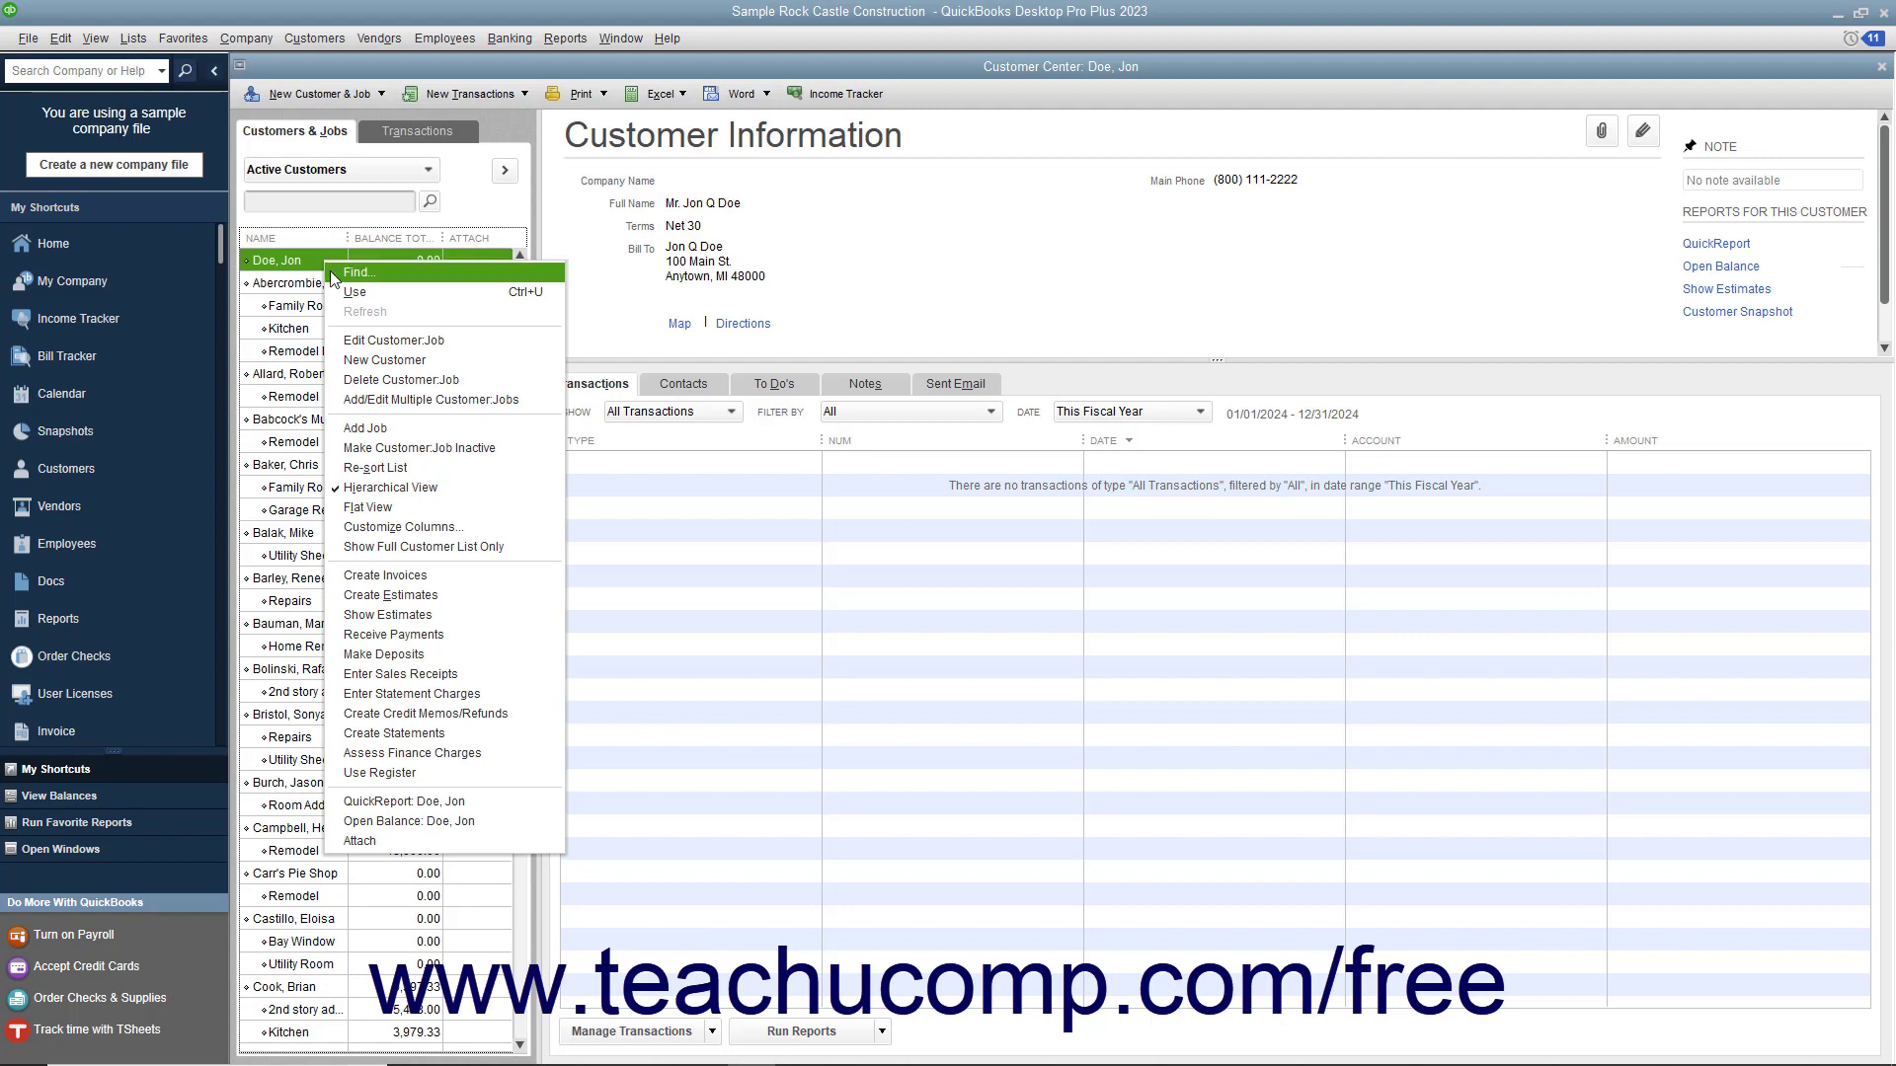
pyautogui.click(381, 340)
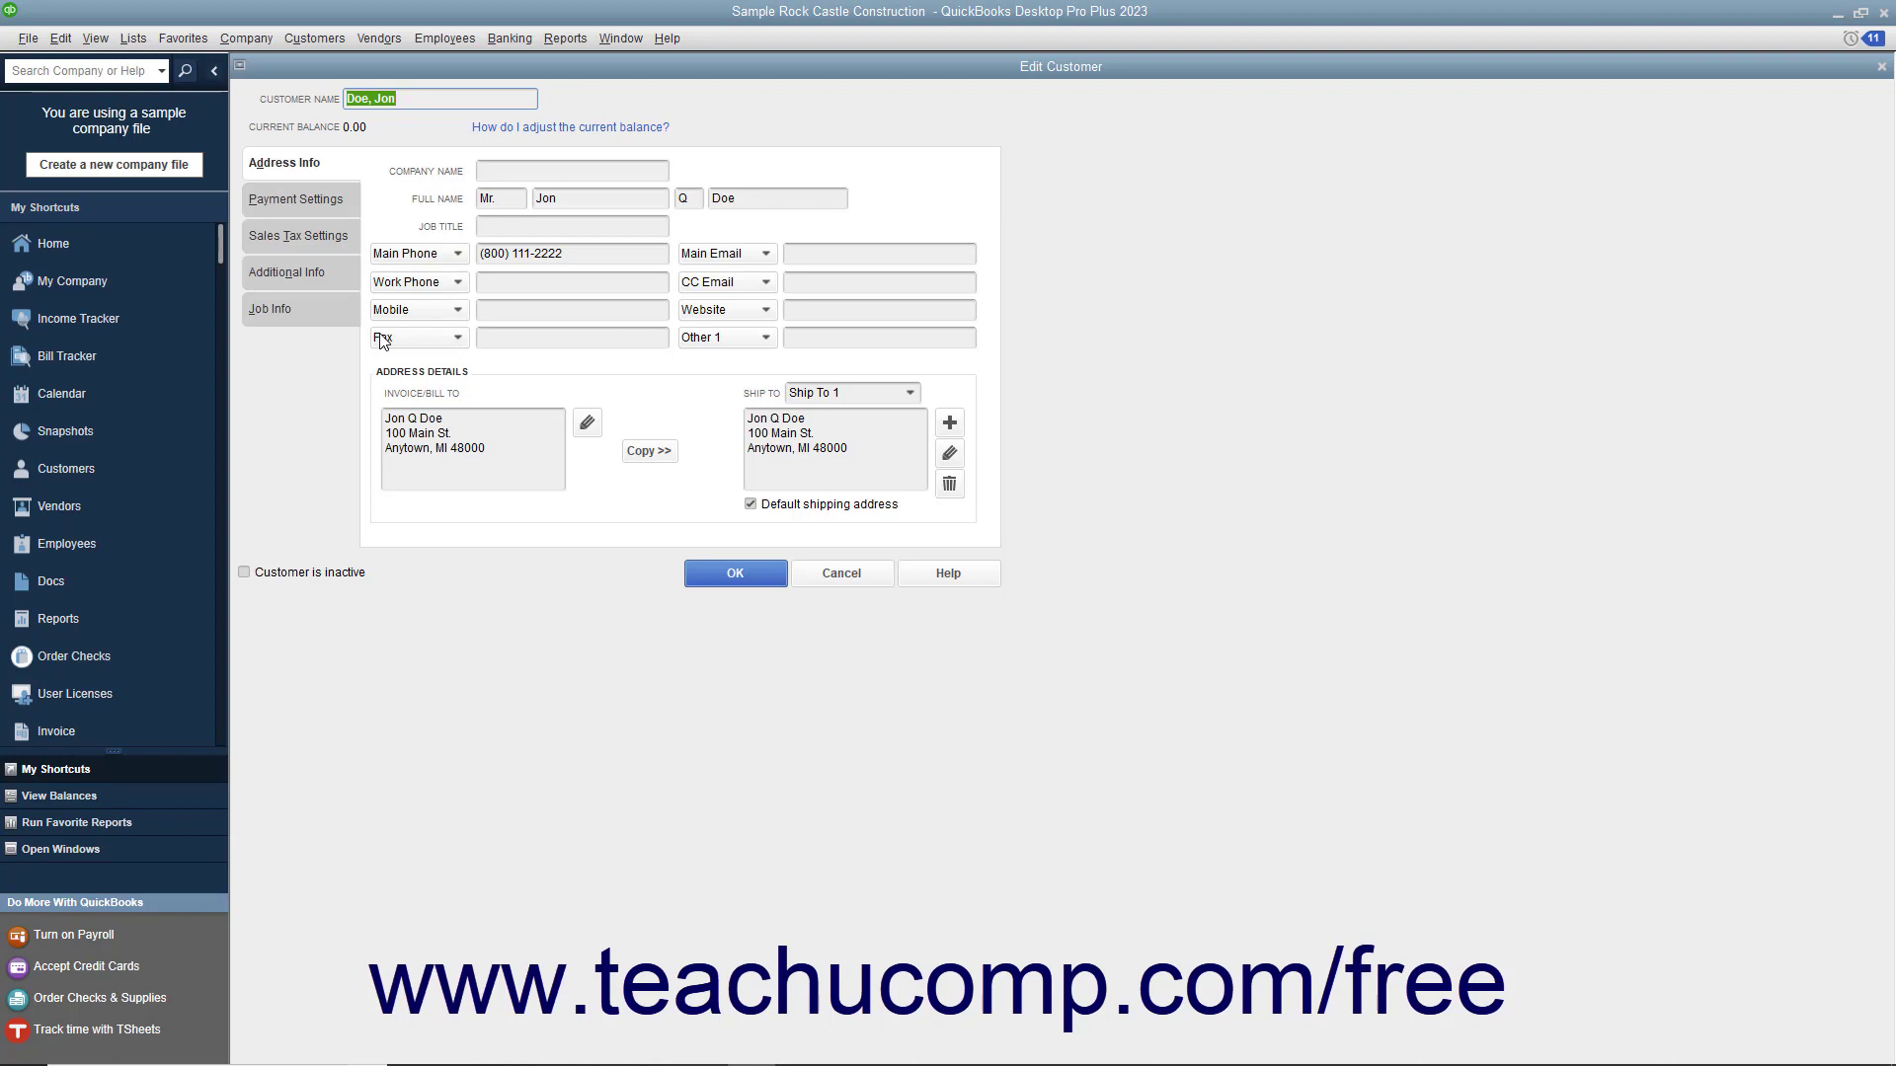
pyautogui.click(578, 255)
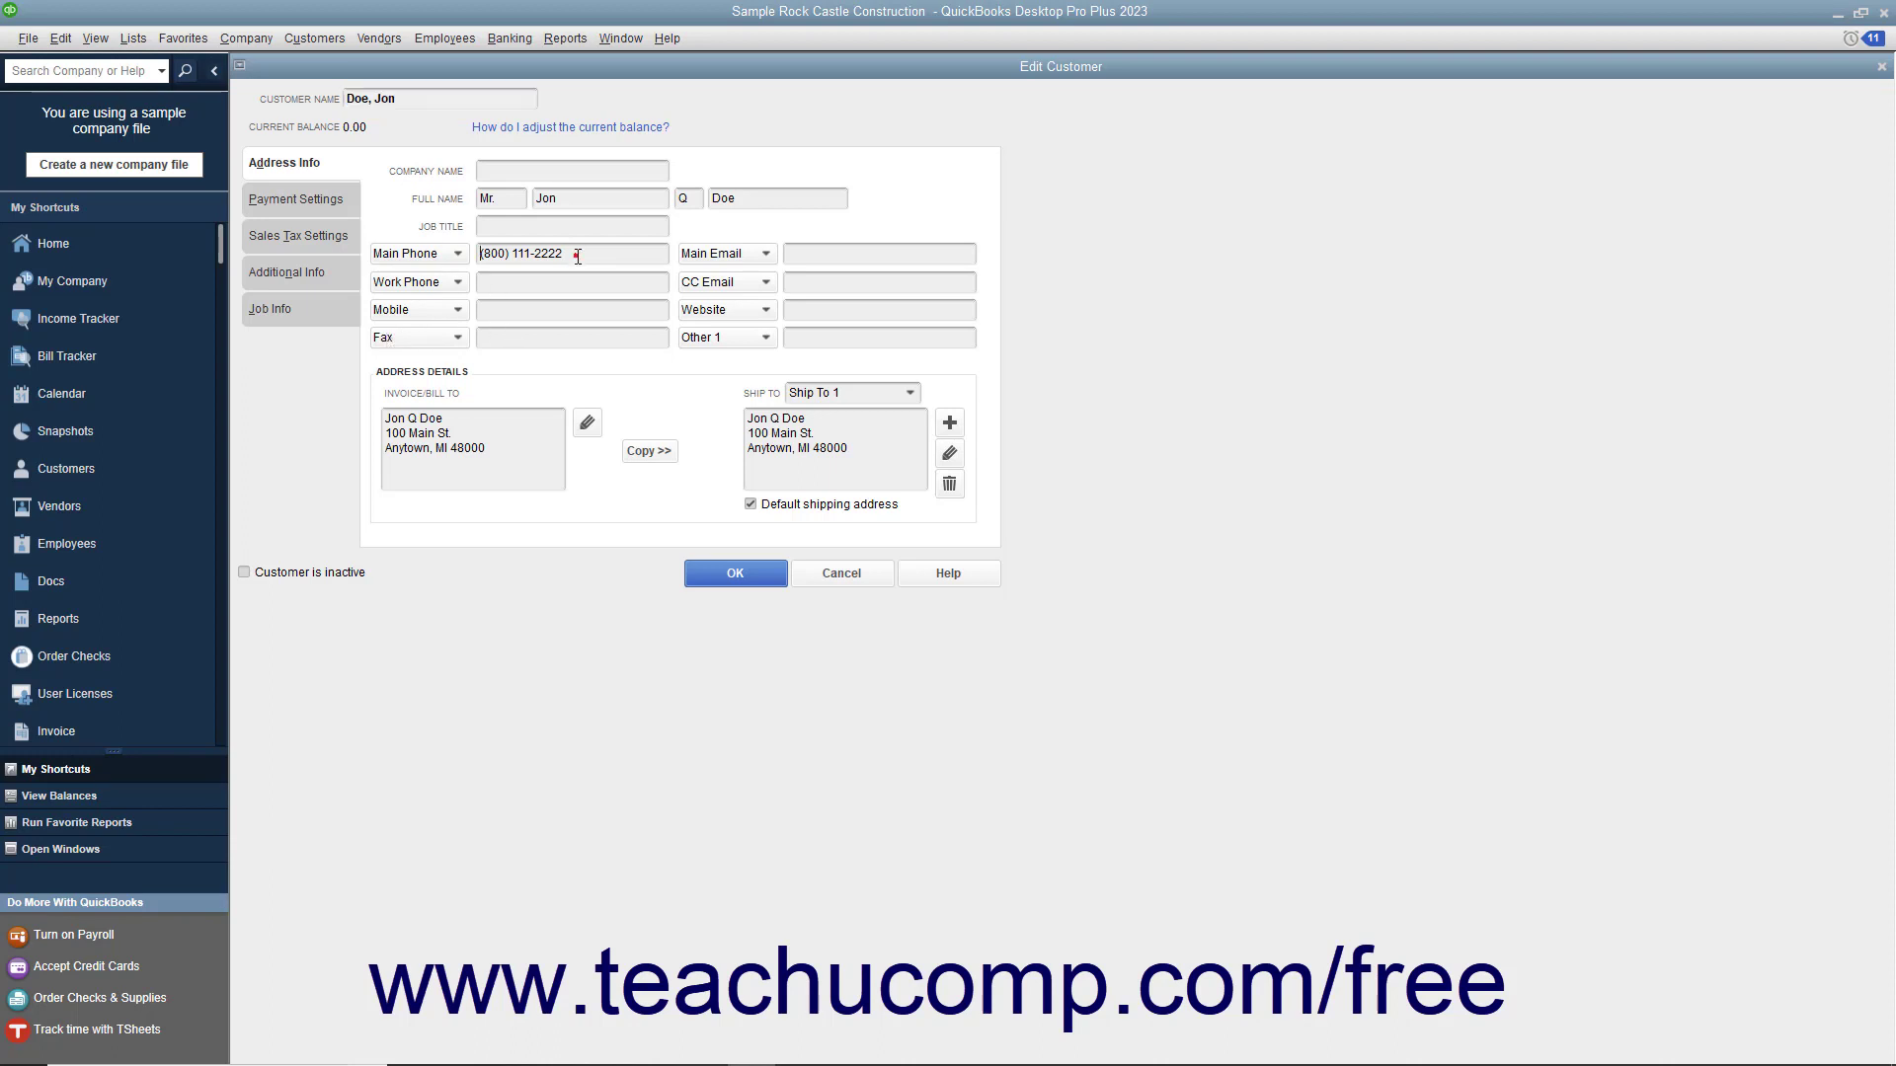
pyautogui.write('1')
pyautogui.click(744, 571)
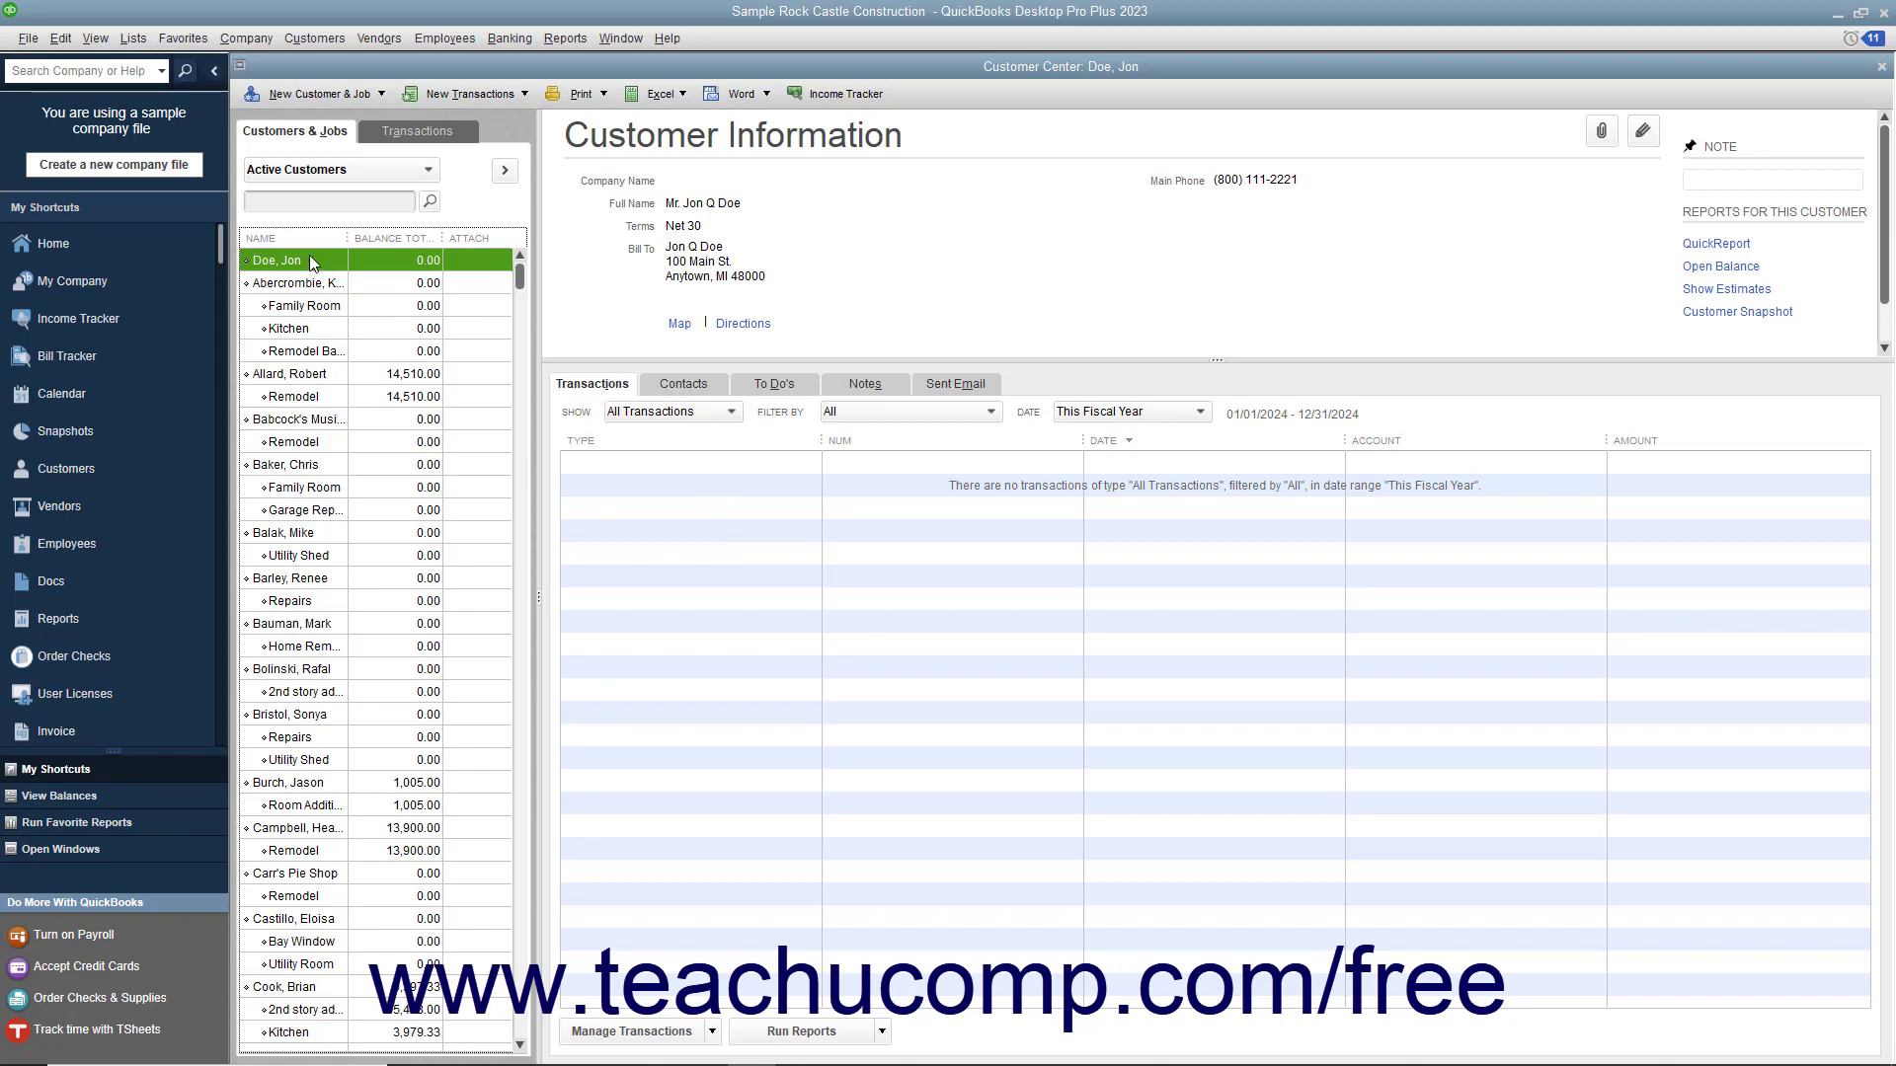
# Choose Delete Customer:Job from the Edit menu for the selected new customer.
pyautogui.click(60, 38)
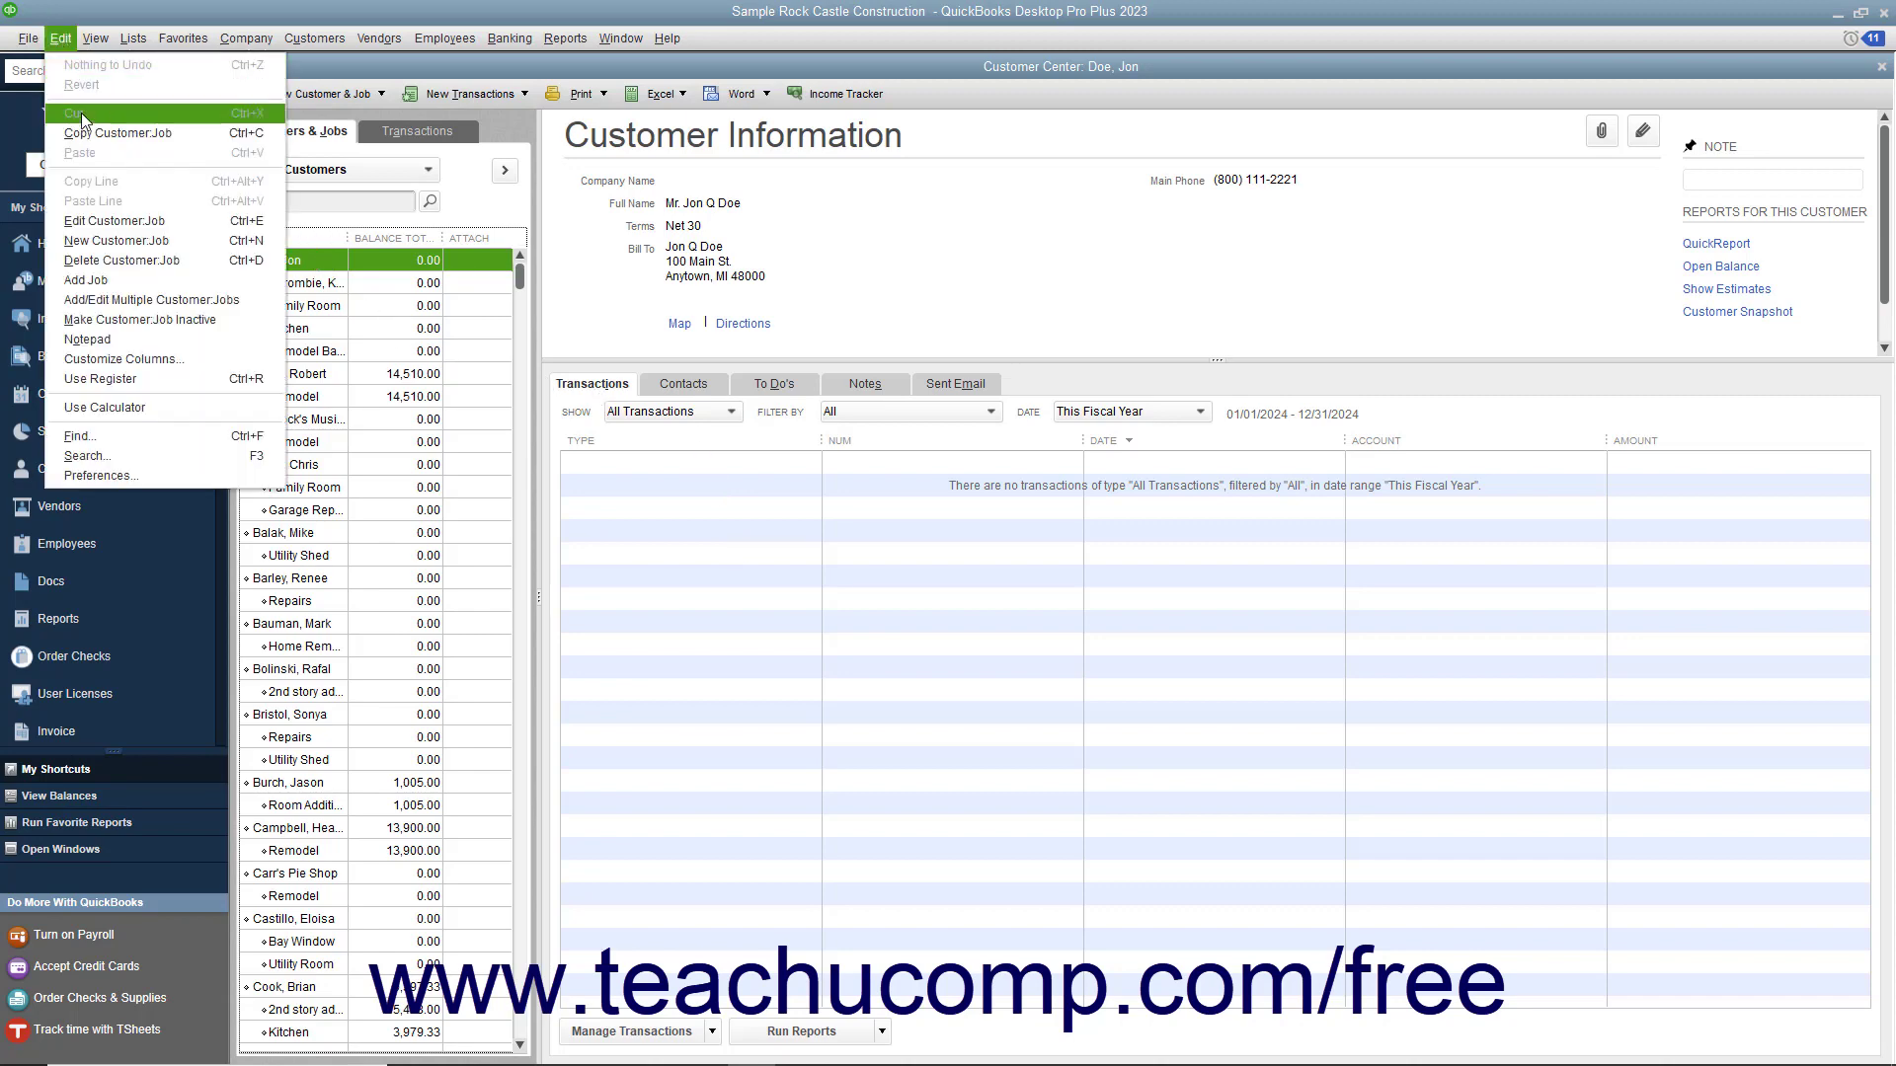
pyautogui.click(139, 261)
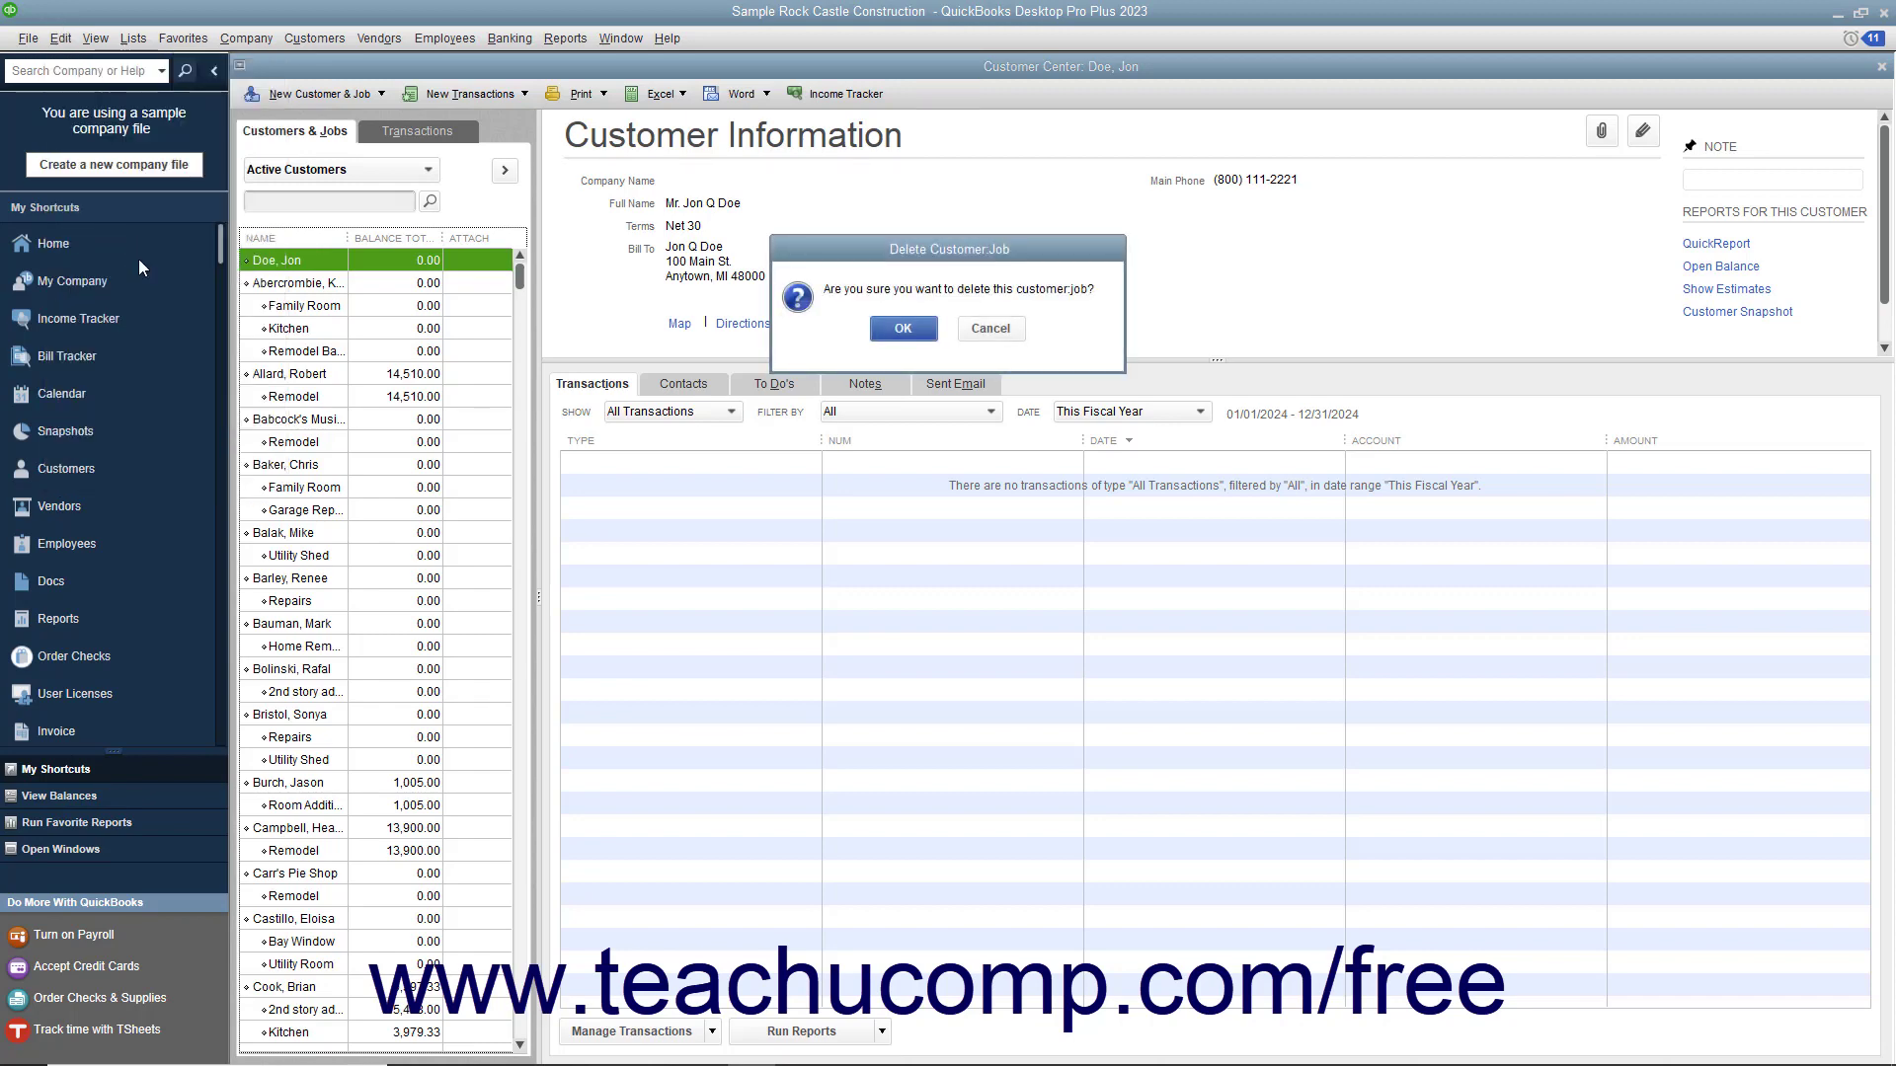